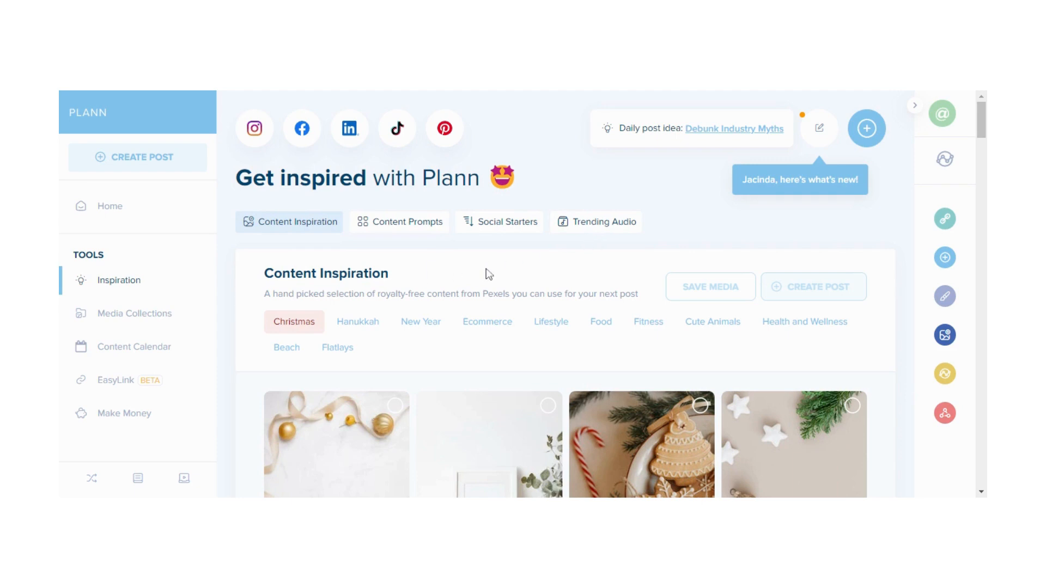
Browse the Christmas content inspiration images, then switch the category to Ecommerce
scroll(489, 274, down, 5)
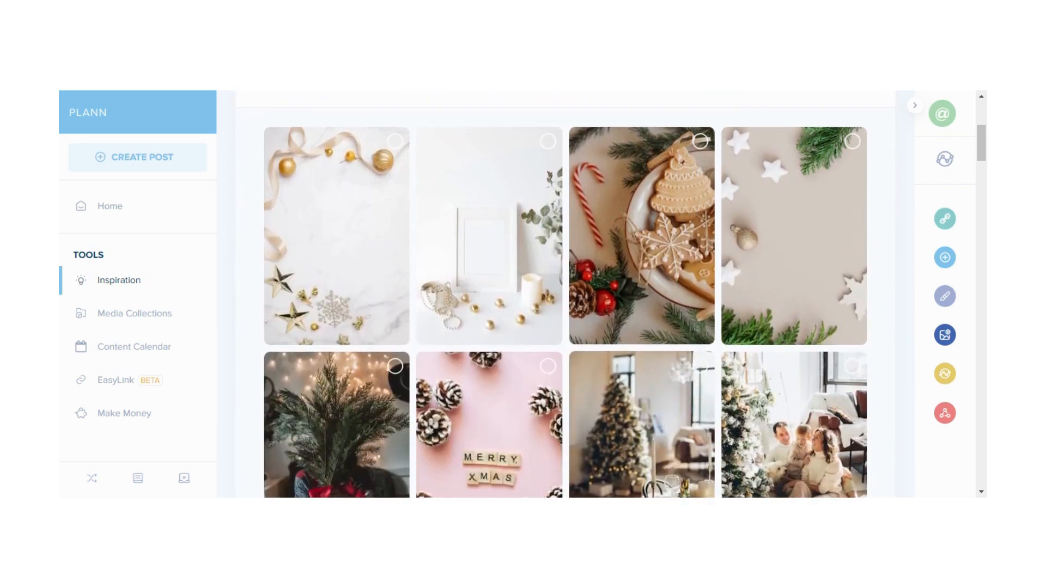
scroll(488, 294, down, 5)
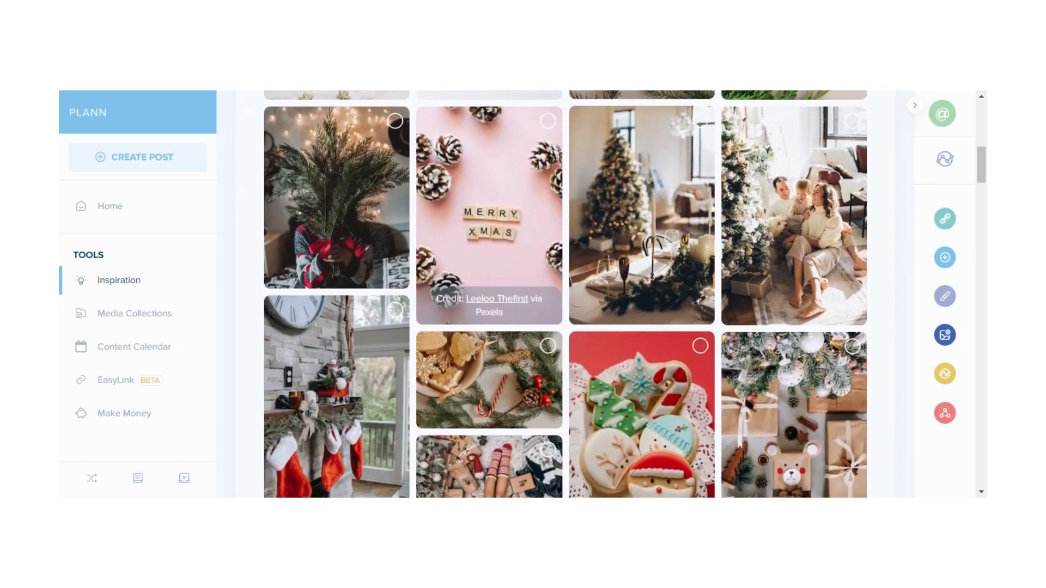
scroll(488, 305, down, 4)
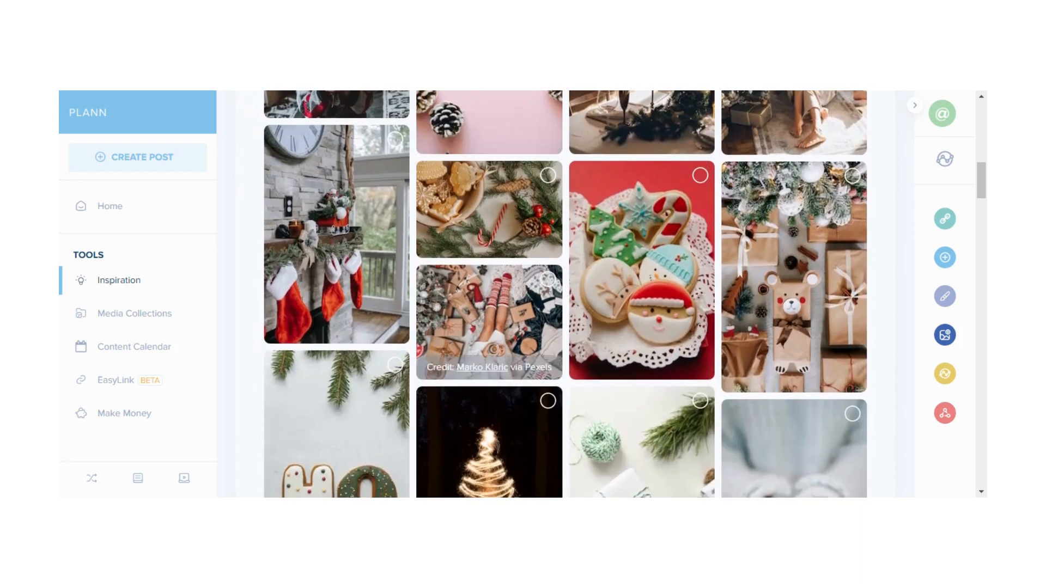
scroll(489, 305, down, 2)
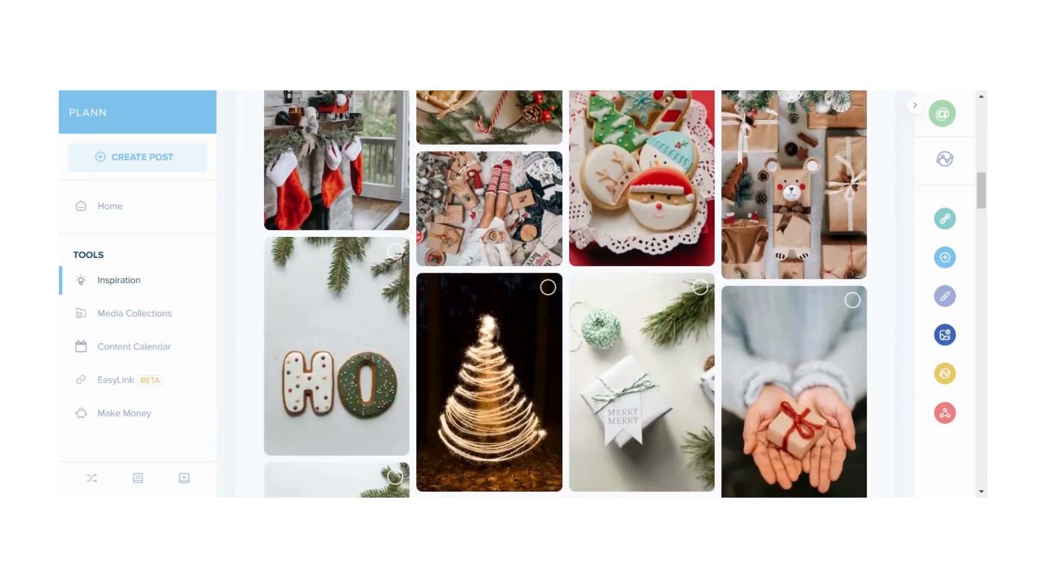
scroll(489, 305, down, 2)
scroll(488, 305, up, 6)
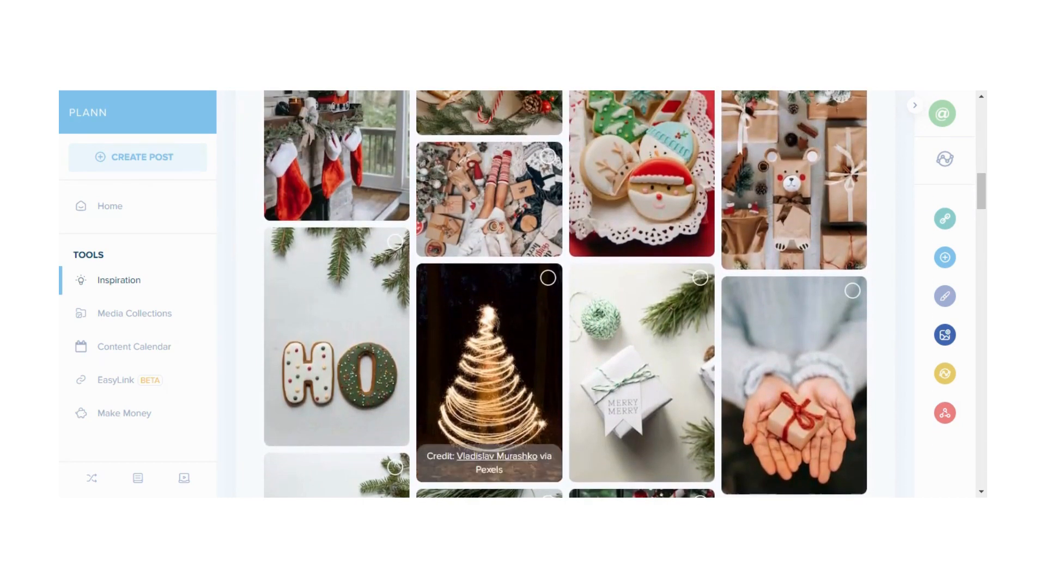
scroll(489, 316, up, 5)
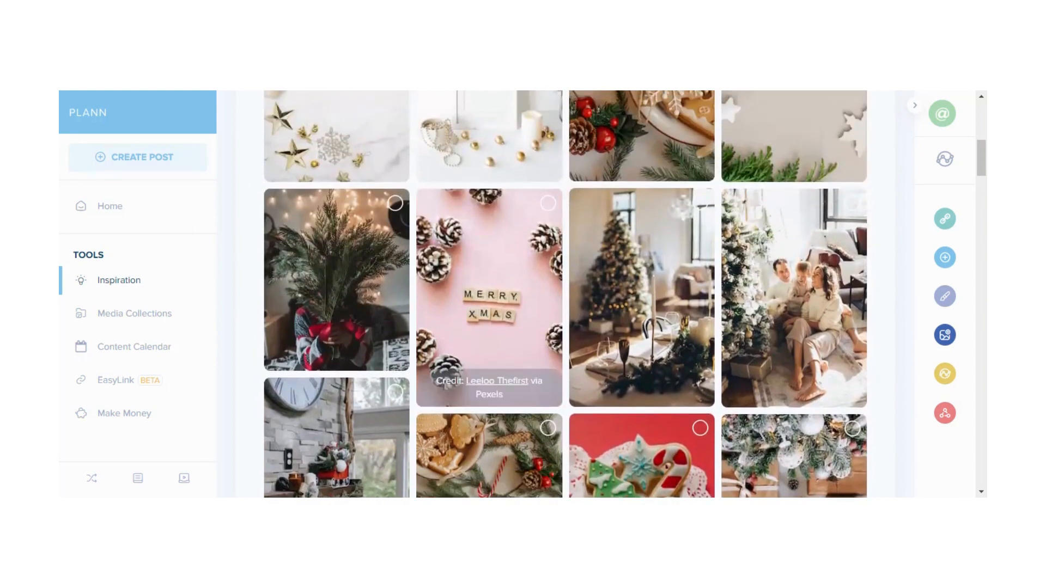
scroll(488, 316, up, 3)
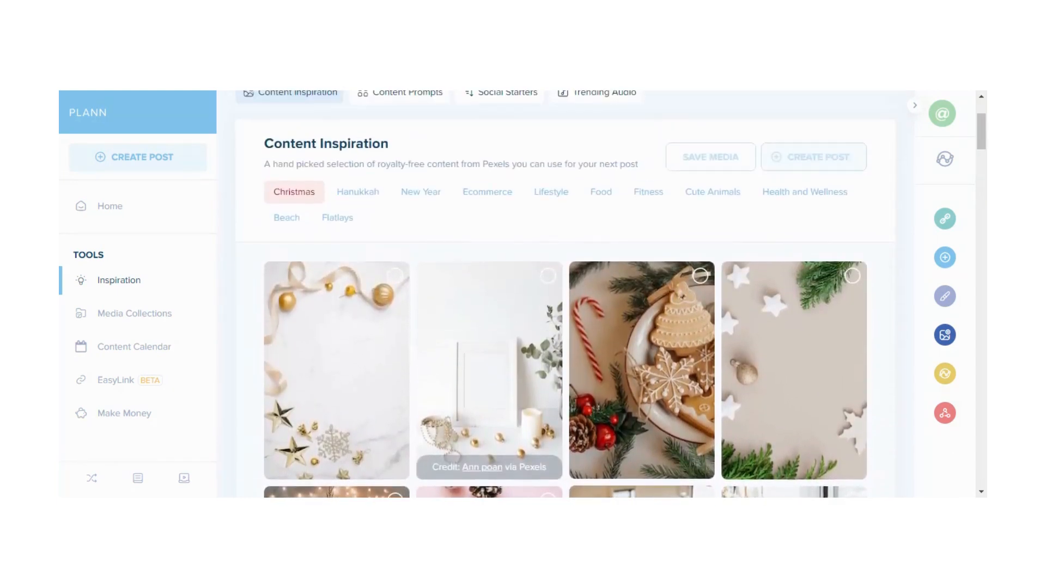
scroll(422, 299, up, 1)
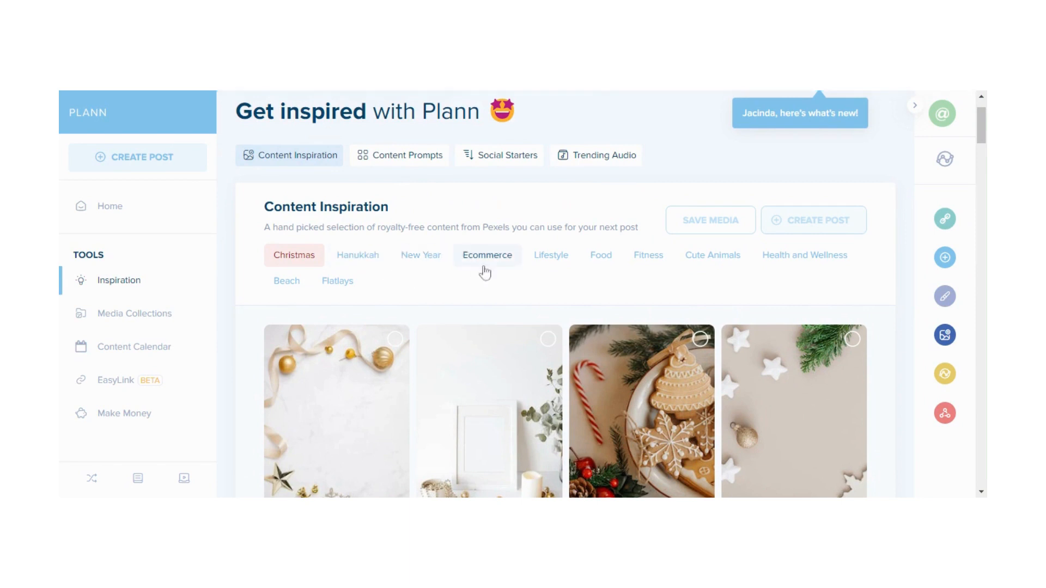
click(502, 267)
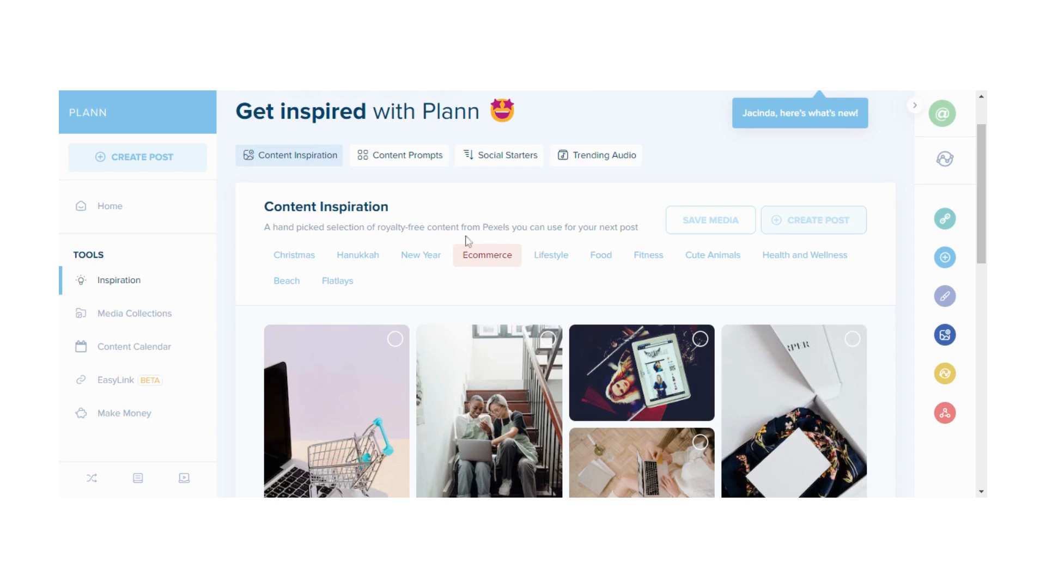
Open Content Prompts and browse the post blueprints such as Run A Sale and Host a Giveaway
click(409, 164)
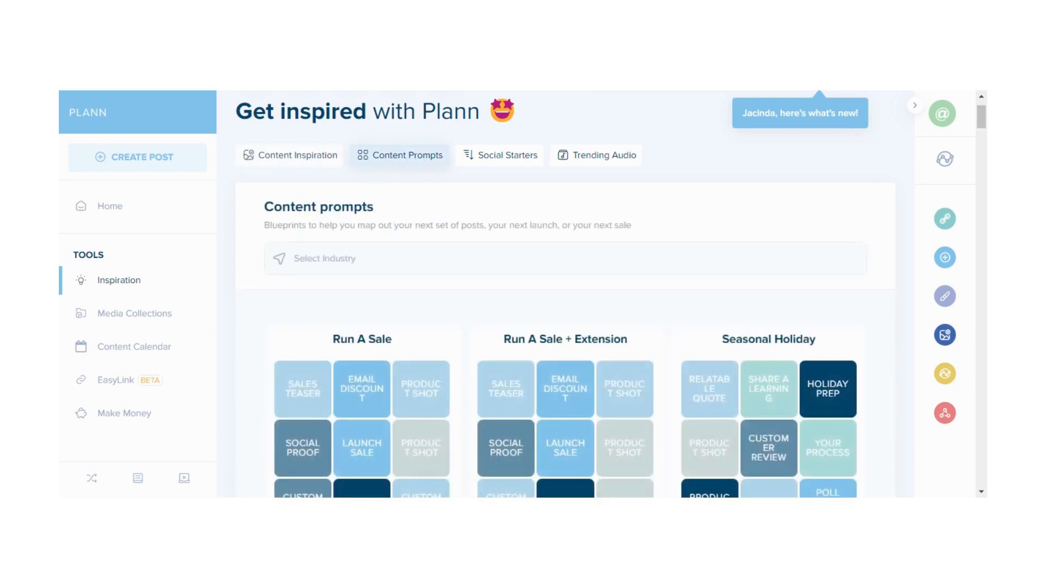
scroll(450, 306, down, 3)
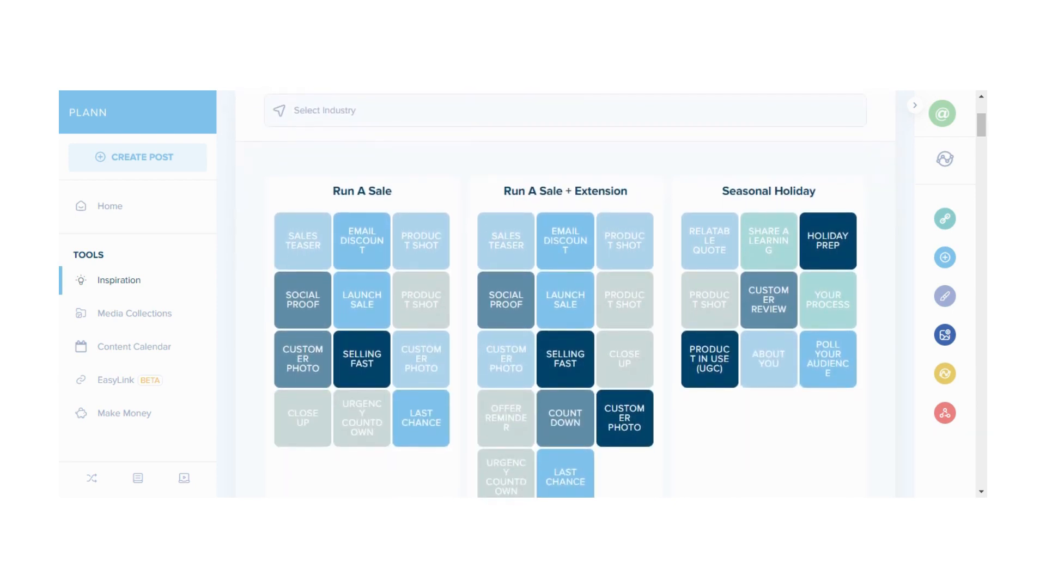
scroll(565, 294, down, 2)
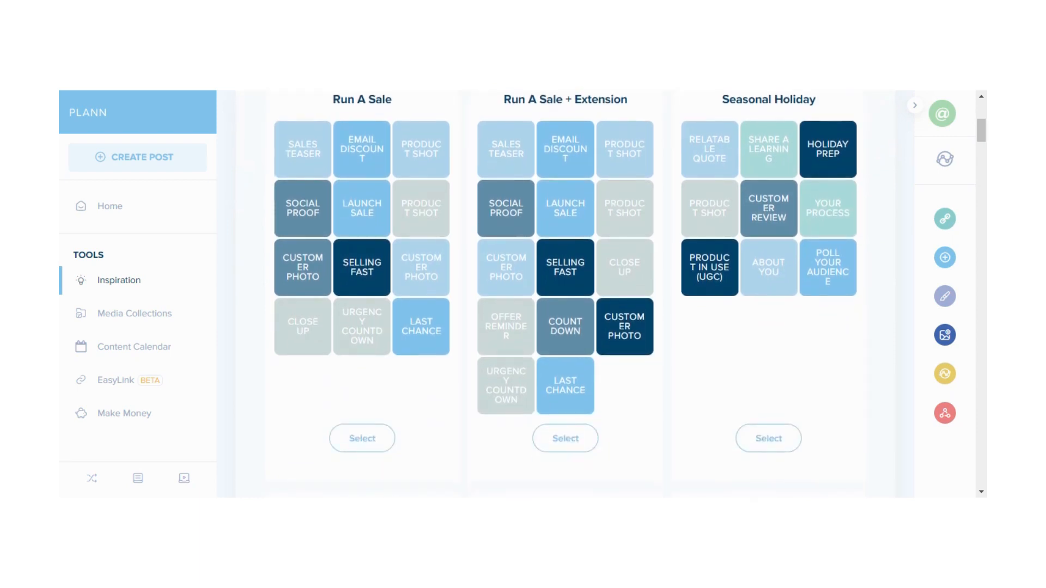
scroll(565, 294, down, 2)
scroll(566, 294, up, 2)
scroll(566, 294, down, 6)
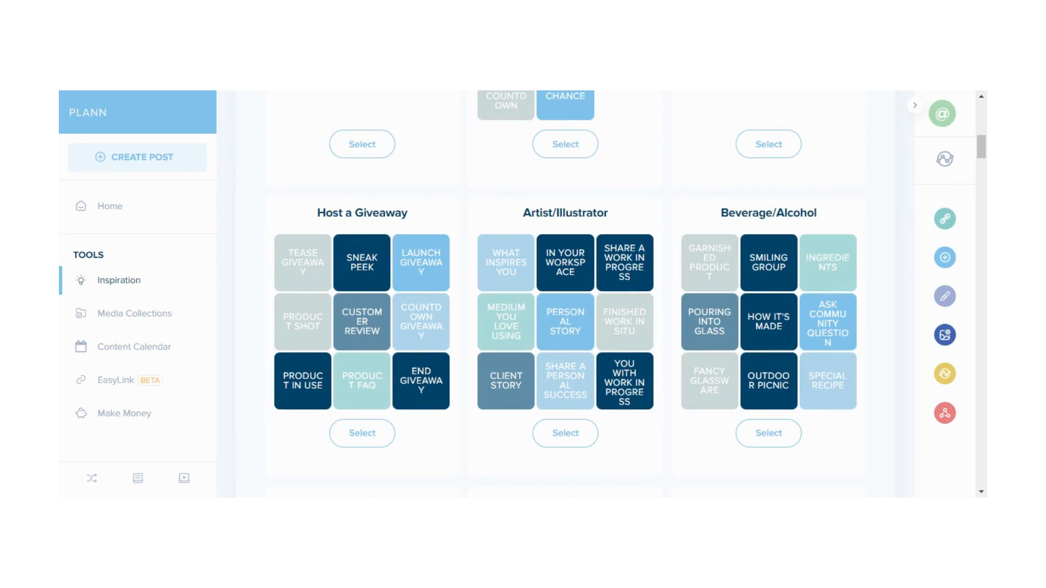
scroll(439, 202, up, 4)
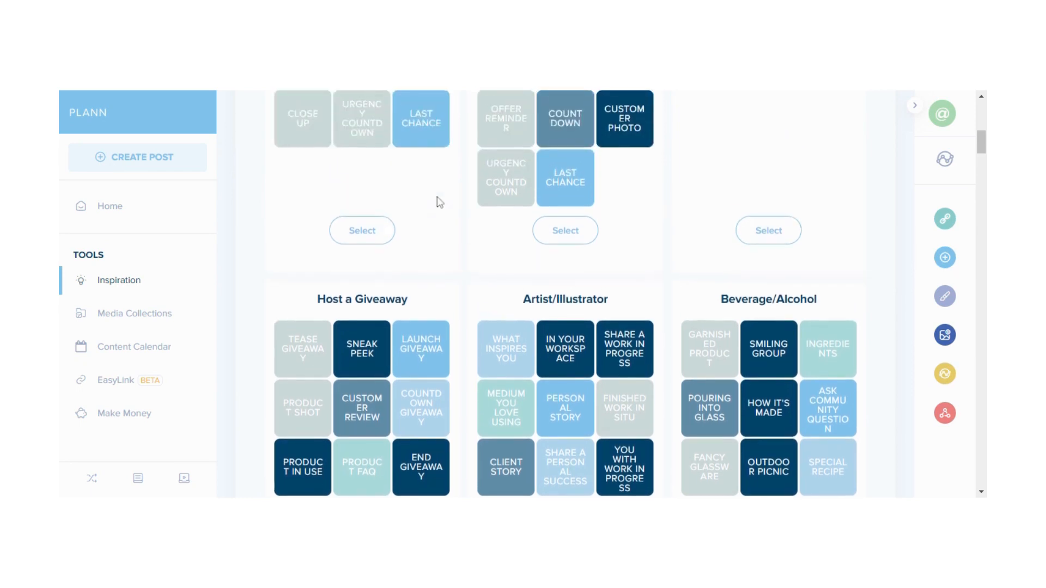
scroll(439, 203, up, 5)
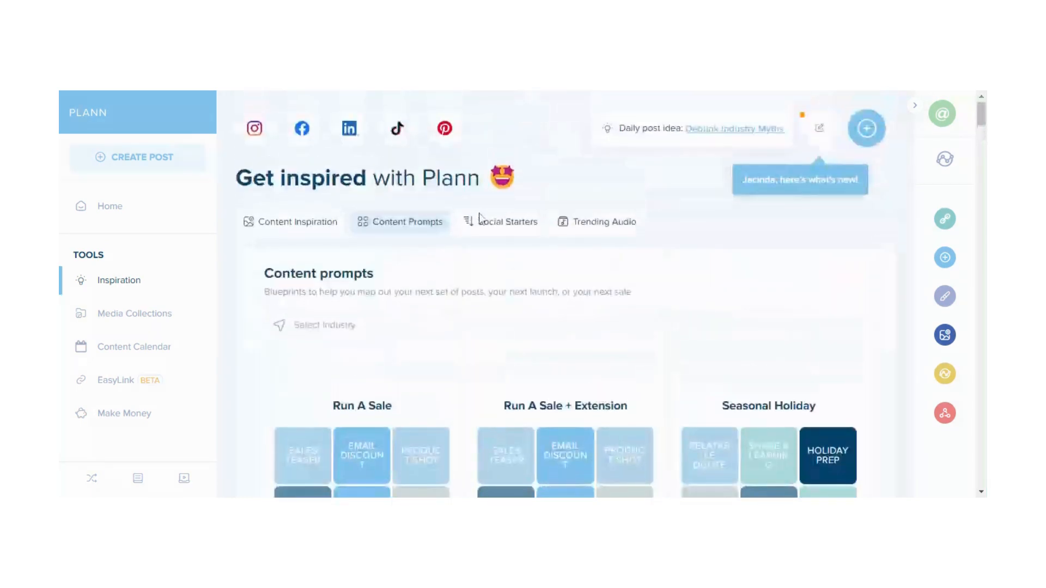
Open Social Starters and scroll through the pre-written Instagram captions
click(495, 231)
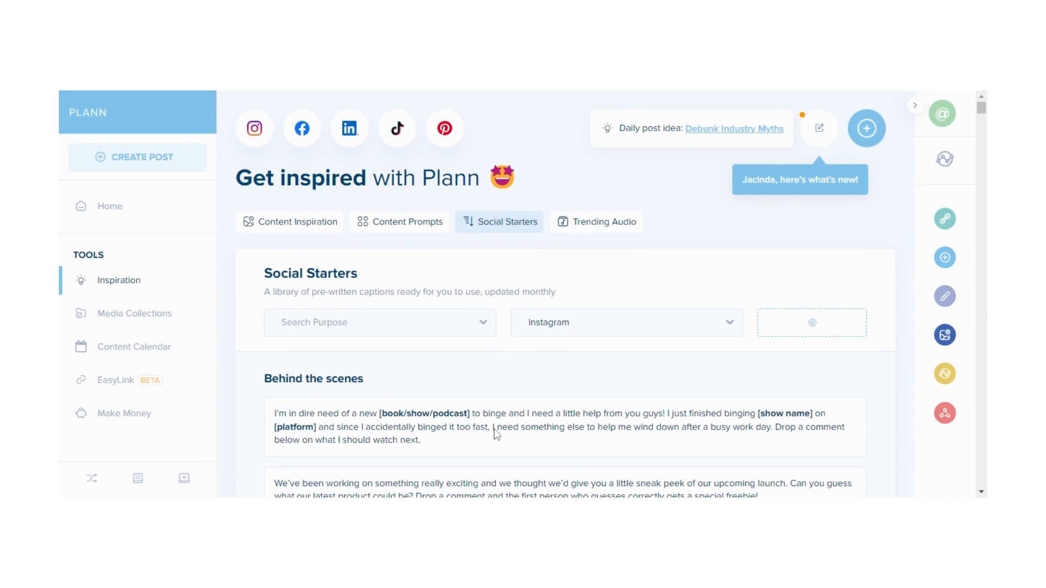
scroll(497, 433, down, 1)
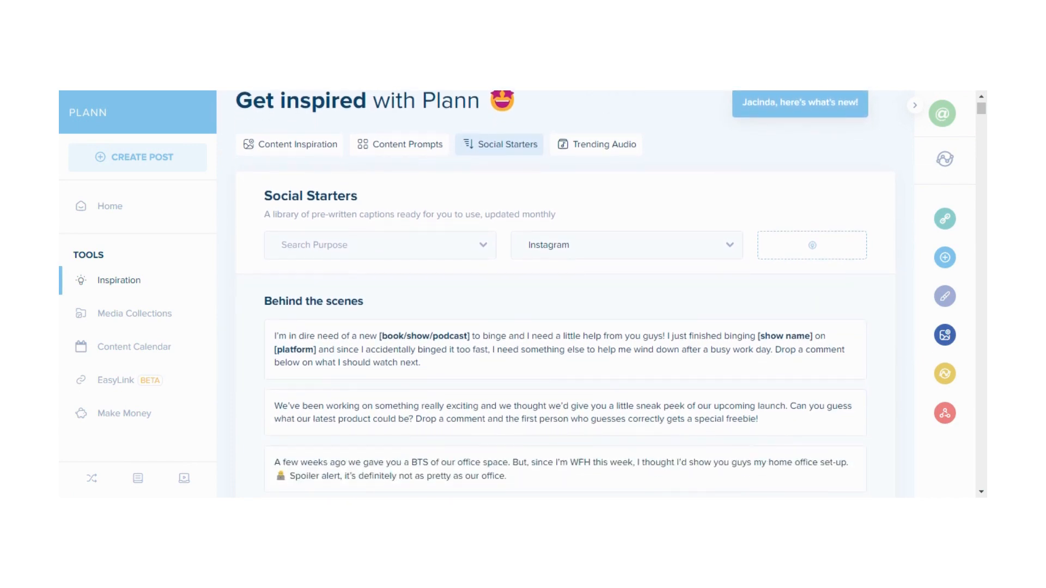
scroll(565, 327, down, 2)
scroll(564, 294, up, 1)
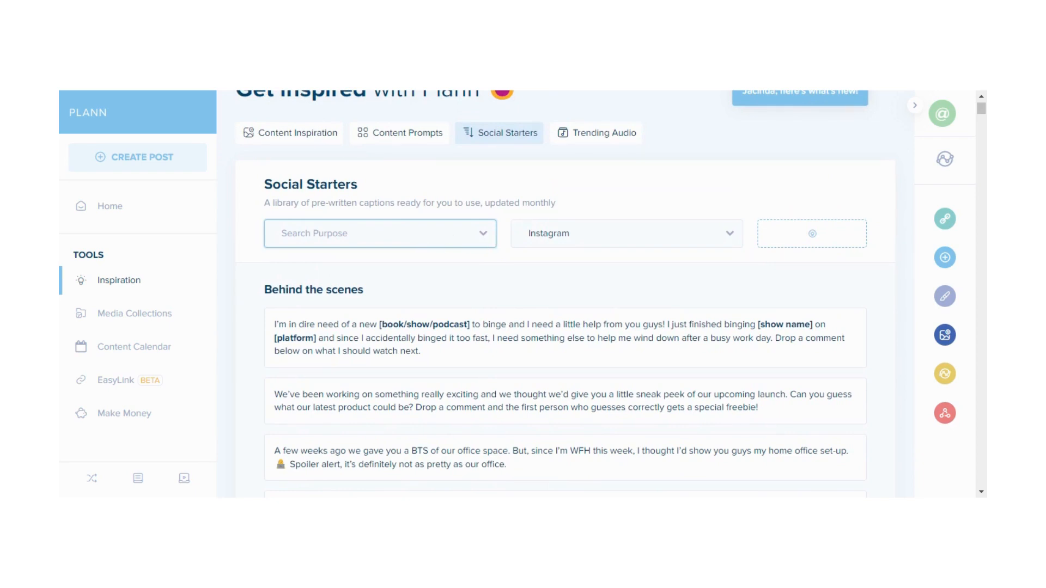
Filter the Social Starters captions by the Educate purpose and read through them
click(381, 270)
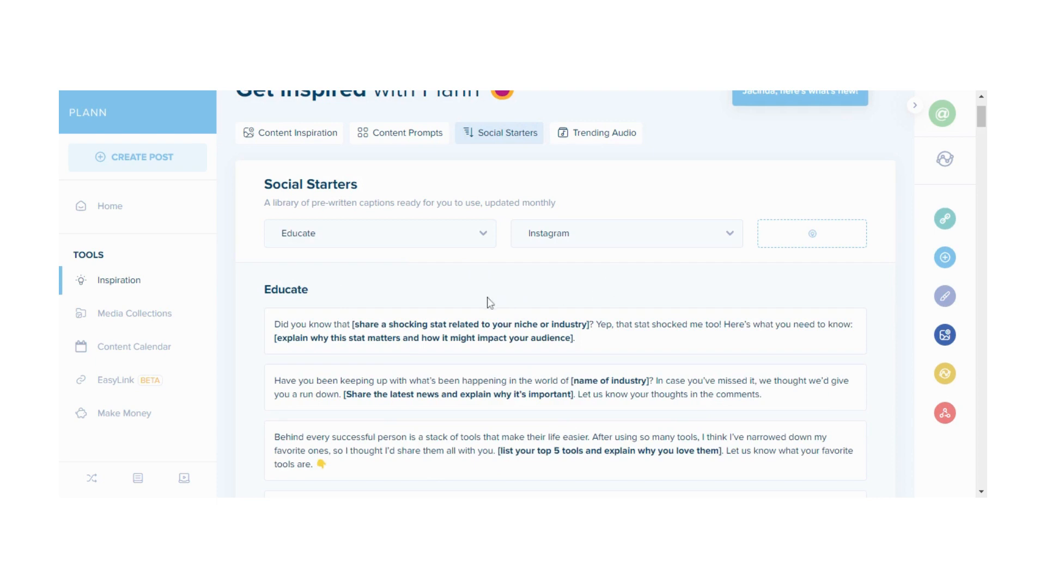
scroll(436, 392, down, 2)
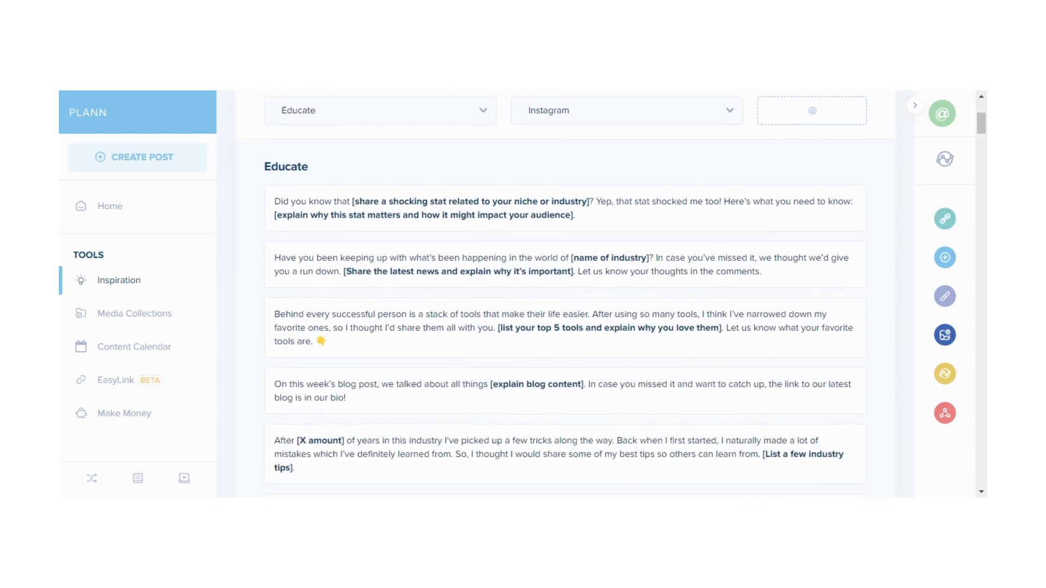
scroll(565, 294, up, 2)
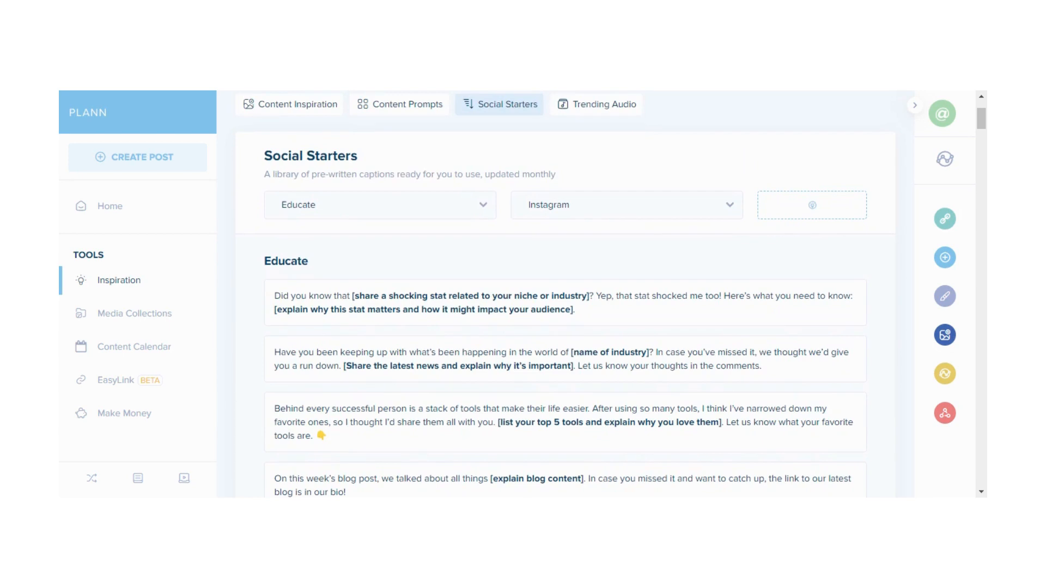
scroll(565, 294, up, 2)
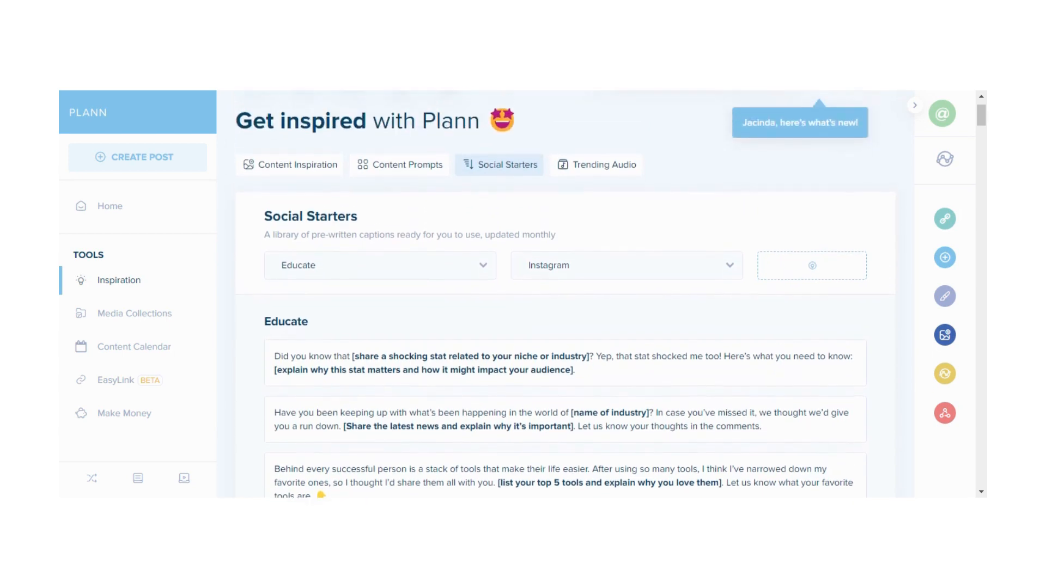
Open Trending Audio and browse the December trends for Reels and TikTok
click(603, 182)
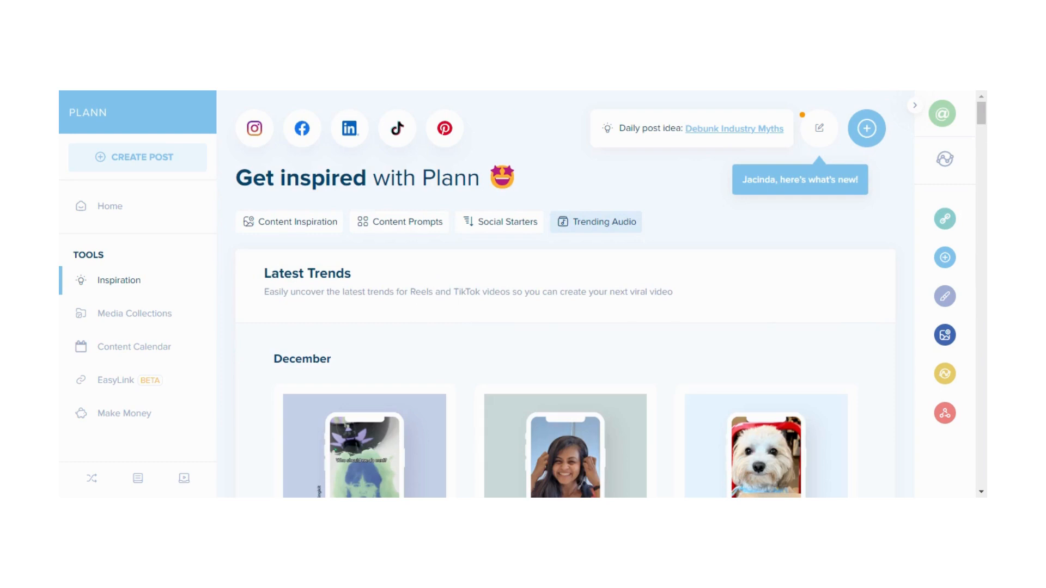
scroll(565, 294, down, 2)
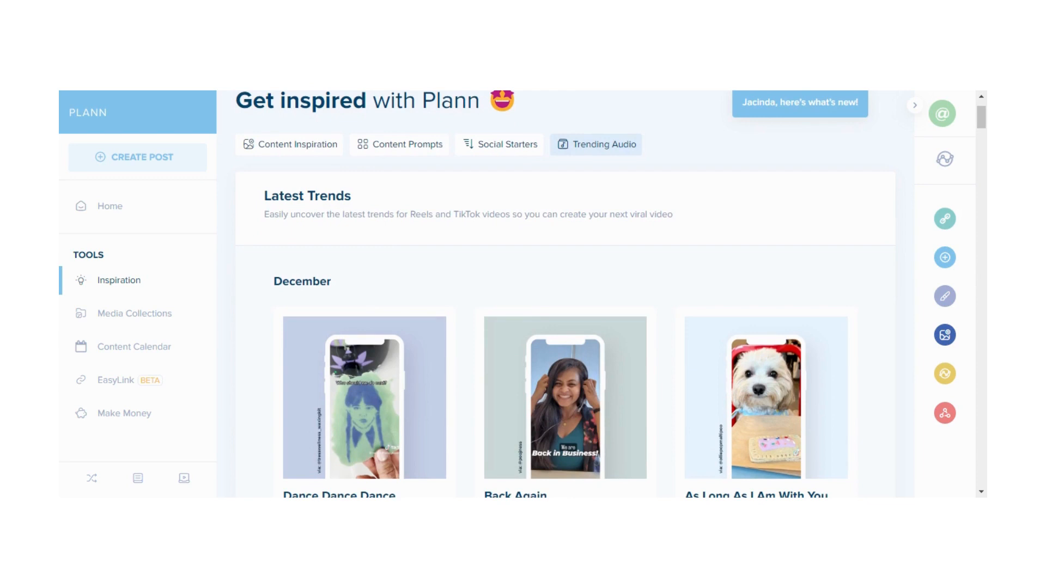
scroll(564, 294, down, 5)
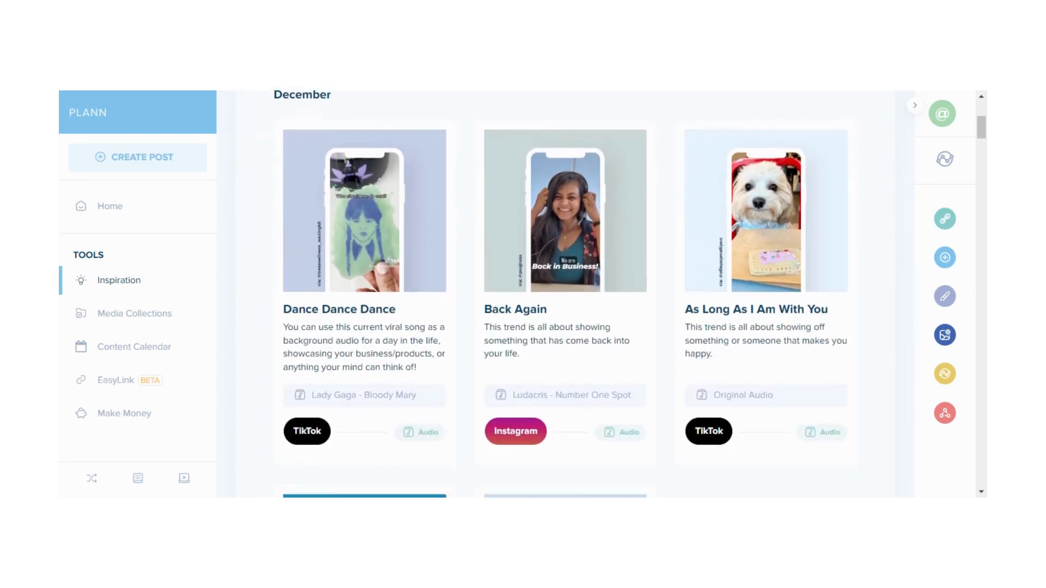
scroll(564, 294, down, 5)
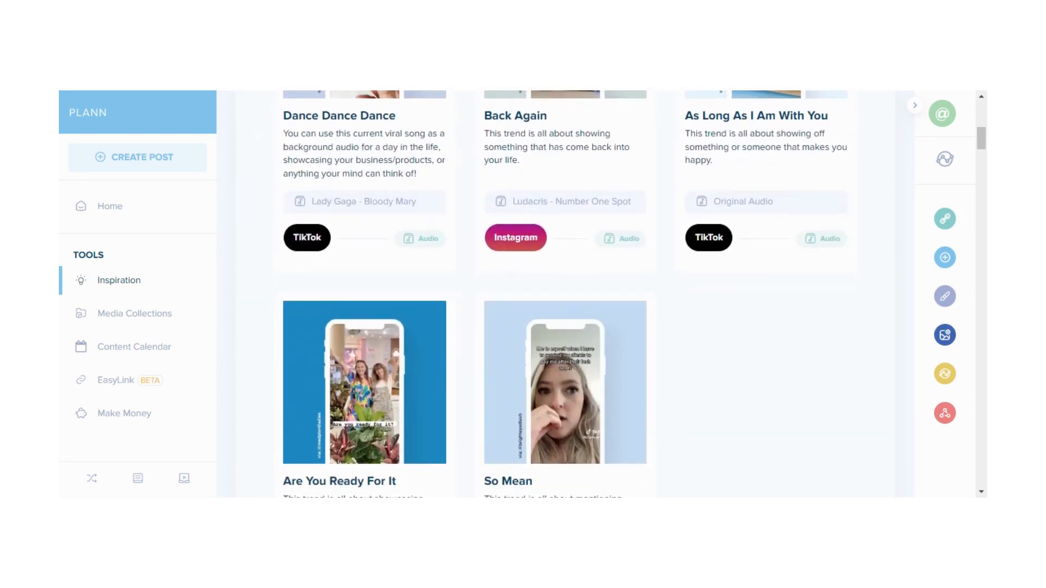
scroll(564, 294, up, 10)
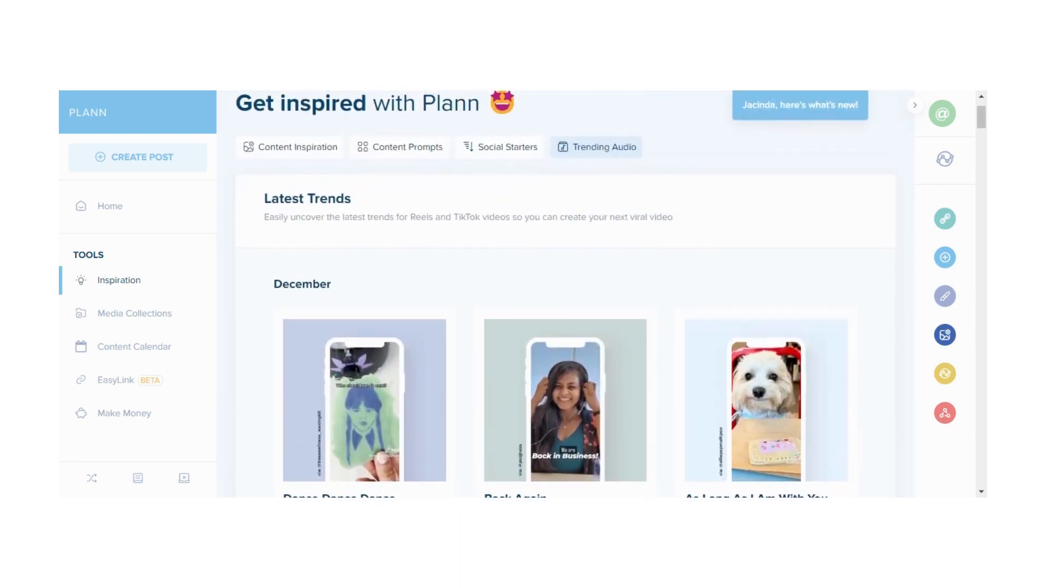
scroll(564, 294, up, 2)
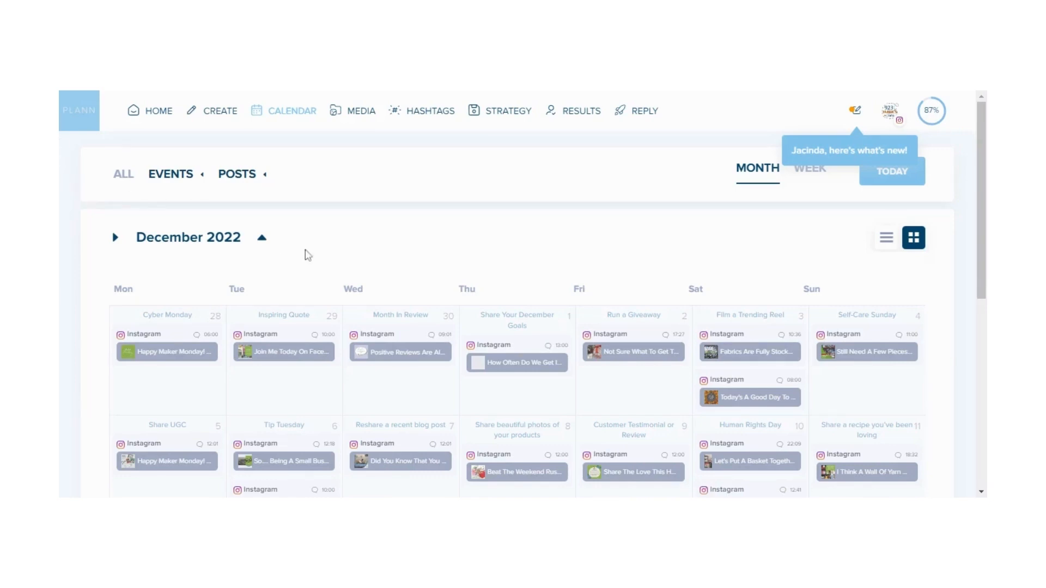
Browse the December 2022 content calendar in month view
scroll(368, 250, down, 1)
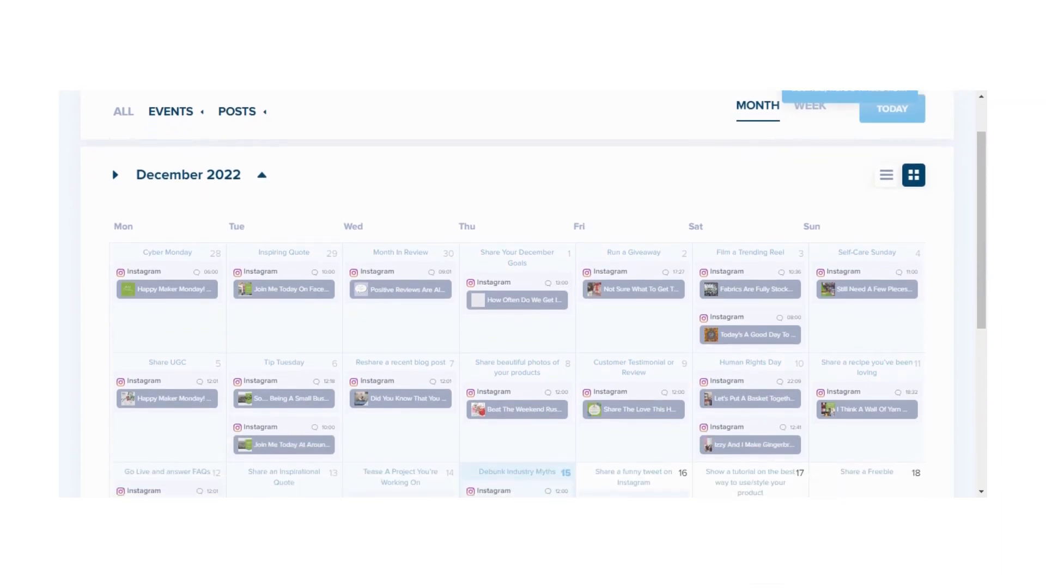
scroll(523, 294, down, 2)
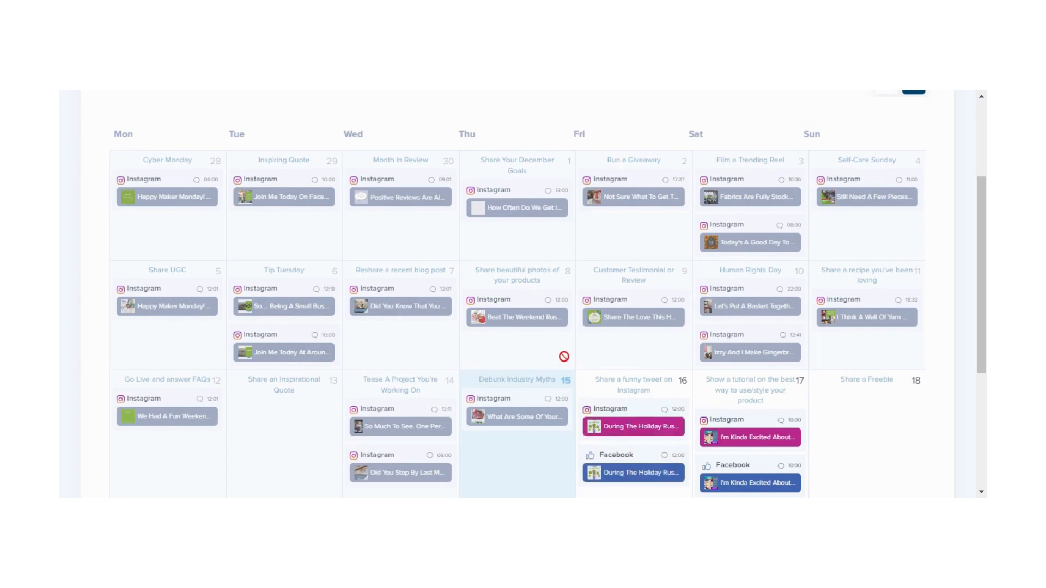
scroll(564, 357, down, 1)
scroll(563, 357, up, 1)
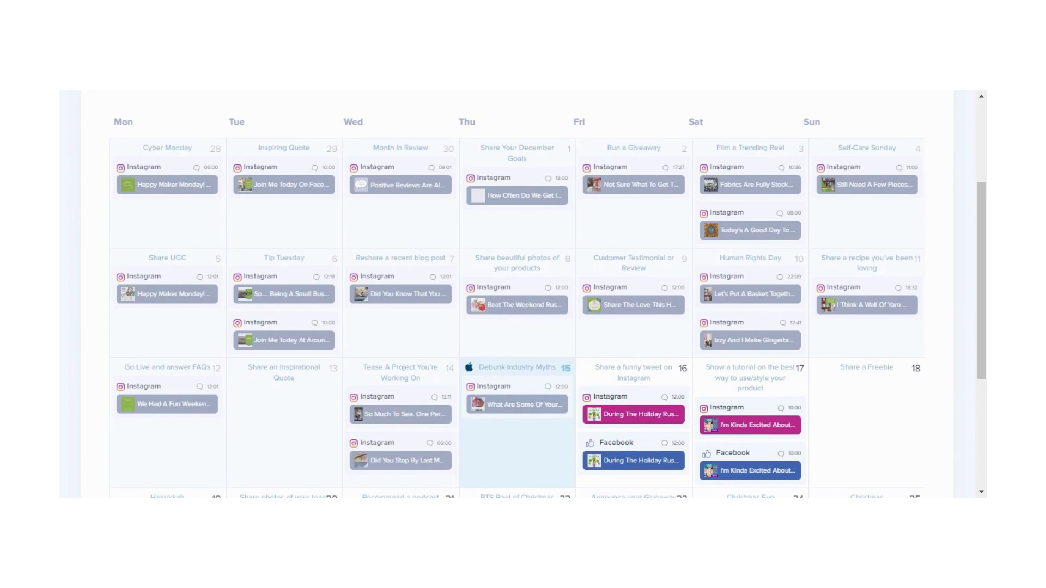
scroll(550, 294, down, 1)
scroll(720, 237, up, 3)
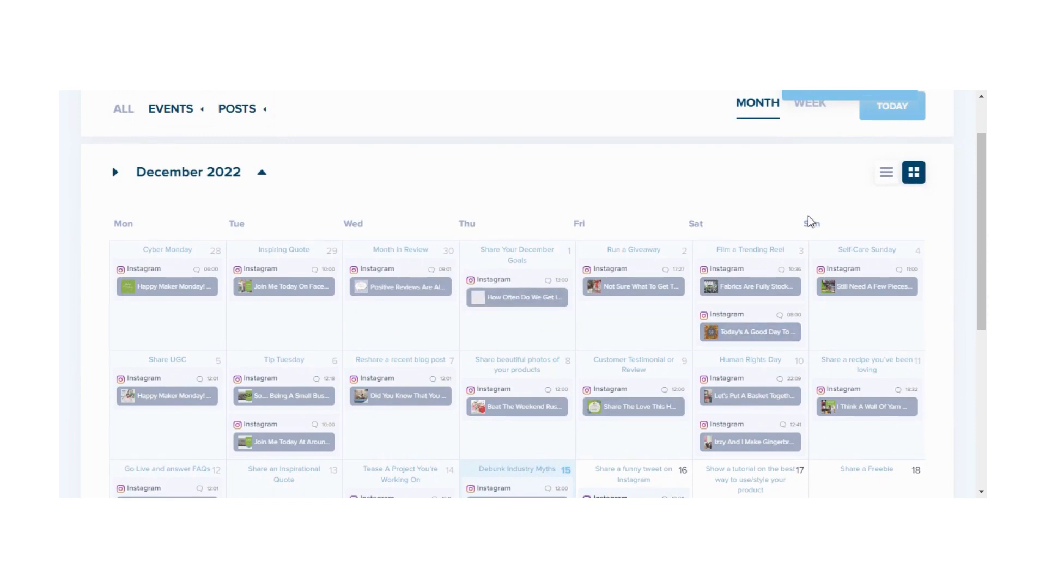
Switch the calendar to list view and scroll through the December posts
click(887, 174)
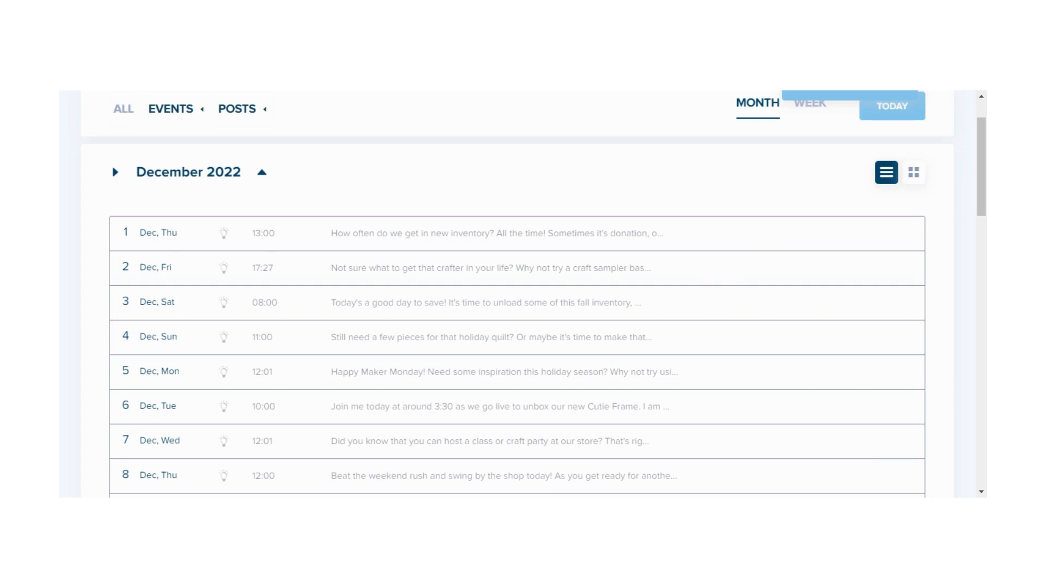
scroll(713, 272, down, 2)
scroll(517, 291, down, 2)
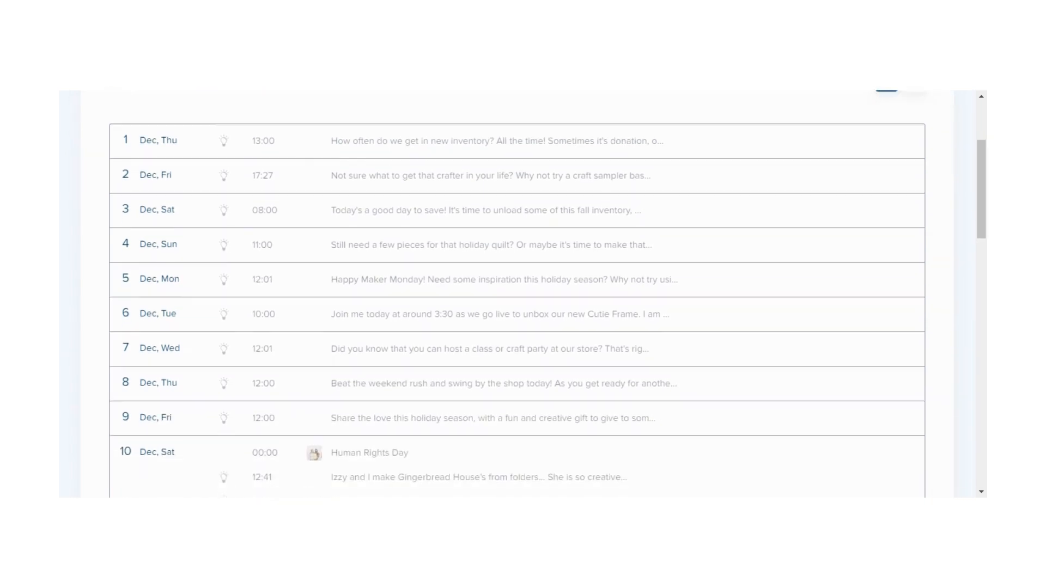
drag(711, 268, 747, 159)
click(730, 295)
scroll(730, 294, down, 7)
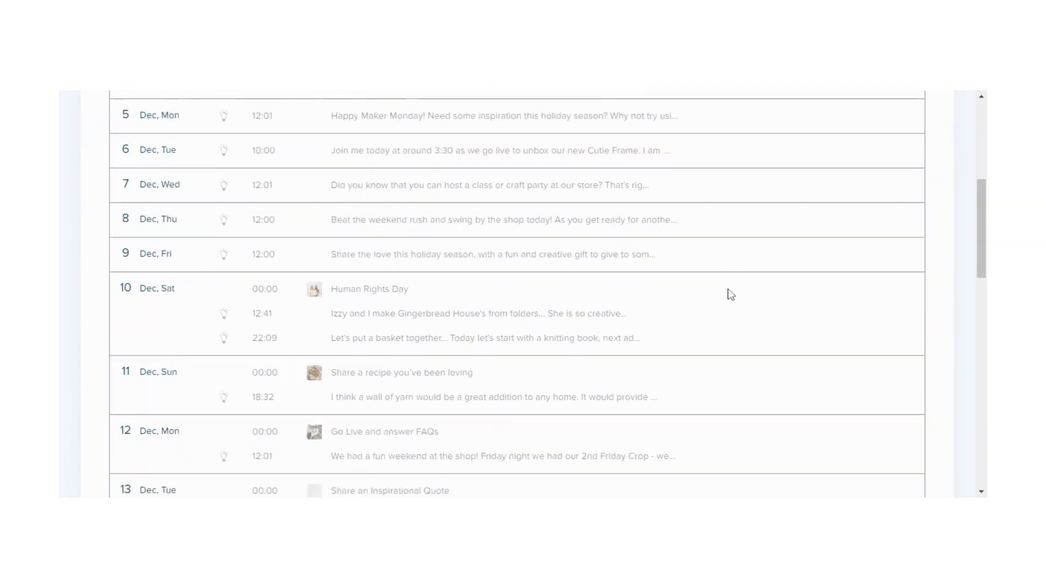
Scroll through the mid- and late-December posts in the content calendar
scroll(731, 294, down, 2)
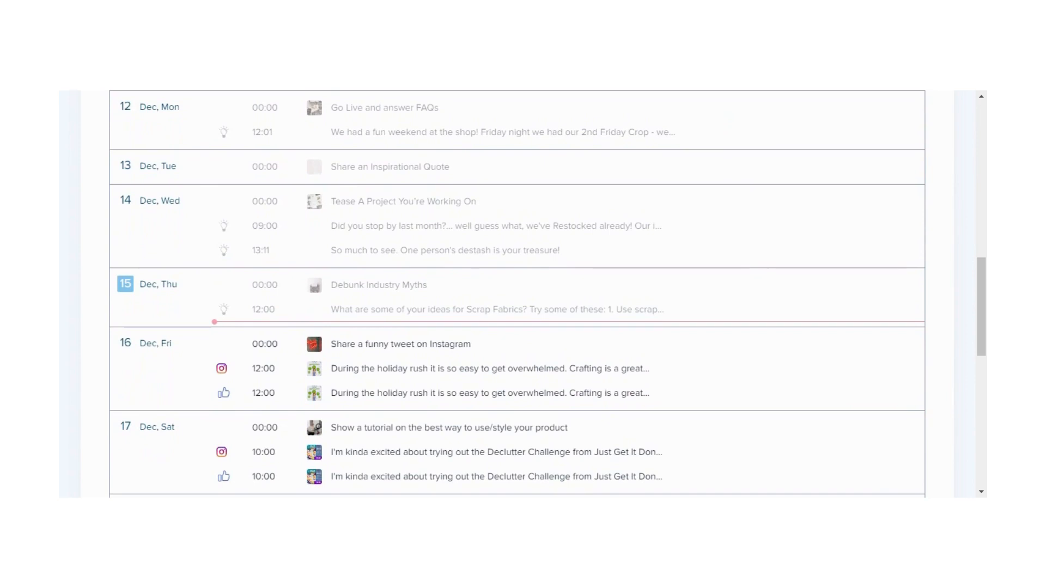
scroll(547, 293, down, 1)
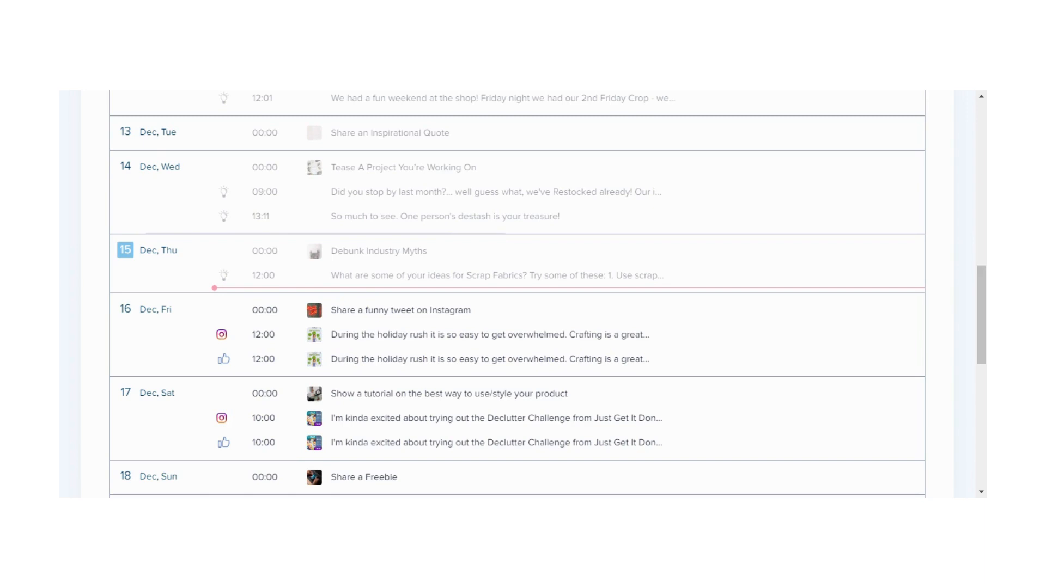
scroll(517, 294, up, 3)
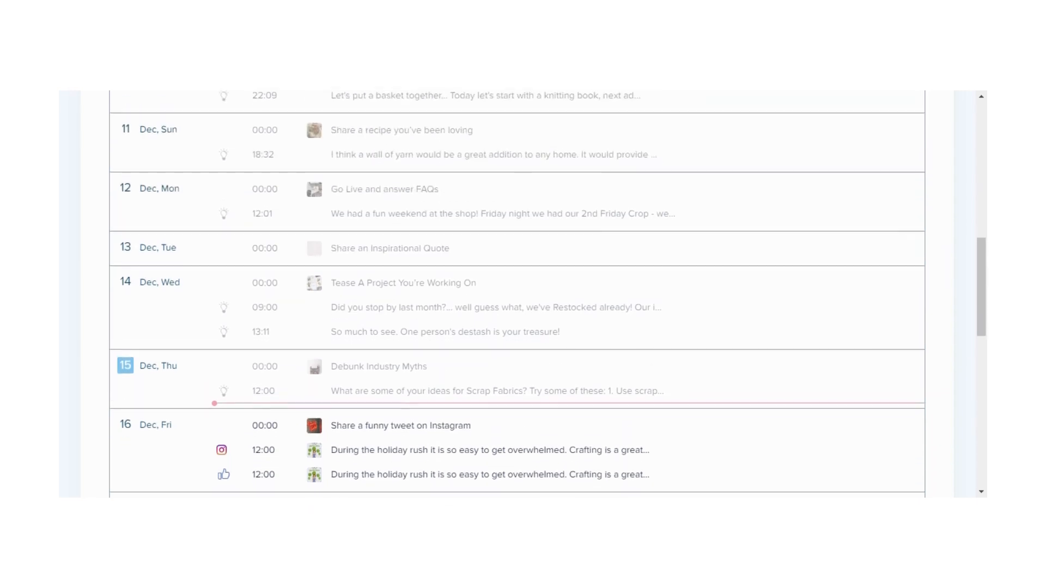
scroll(518, 295, up, 10)
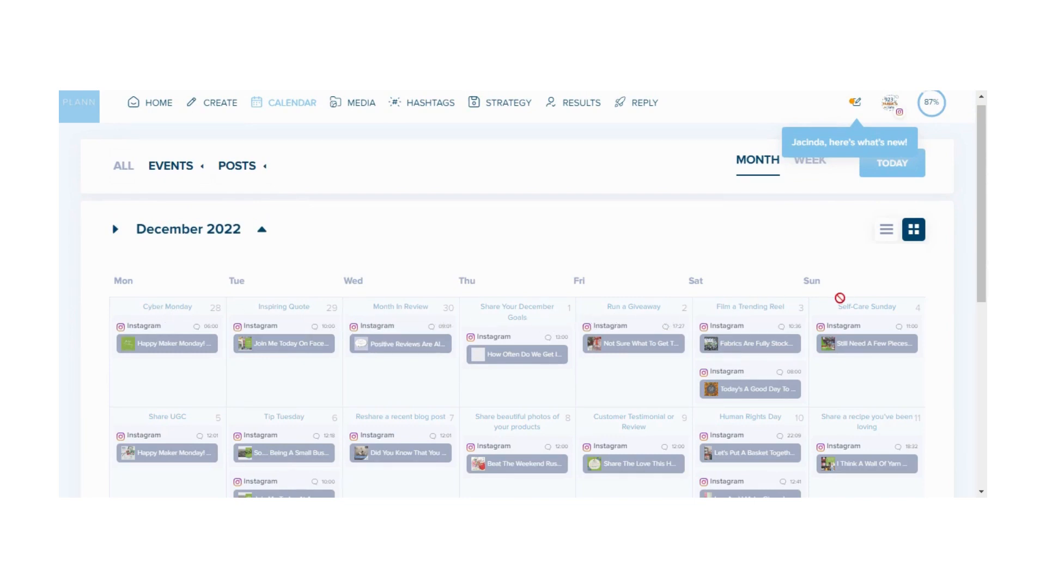
scroll(467, 362, down, 2)
scroll(467, 364, down, 1)
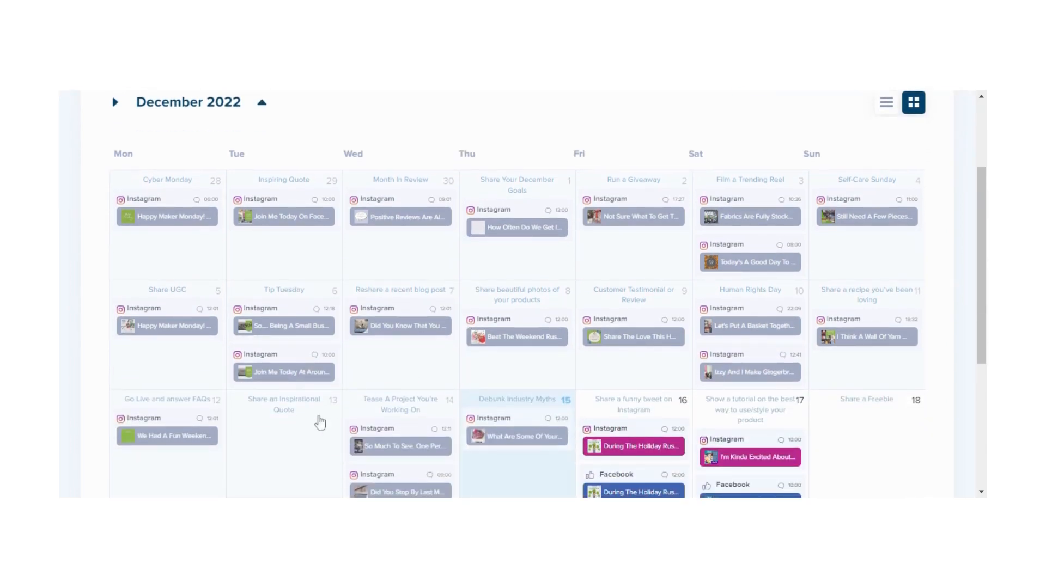
scroll(319, 422, down, 1)
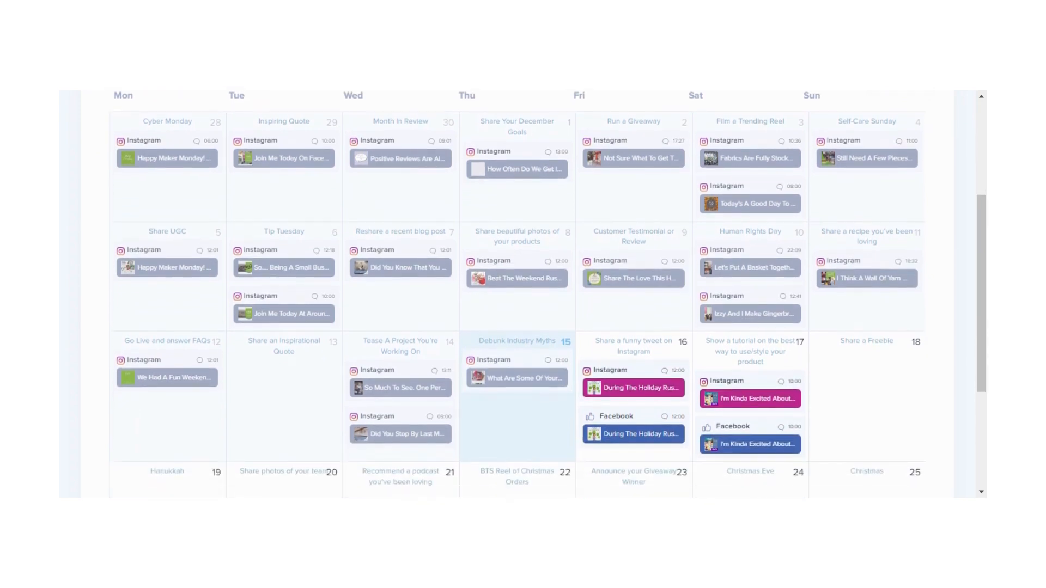
scroll(236, 399, down, 2)
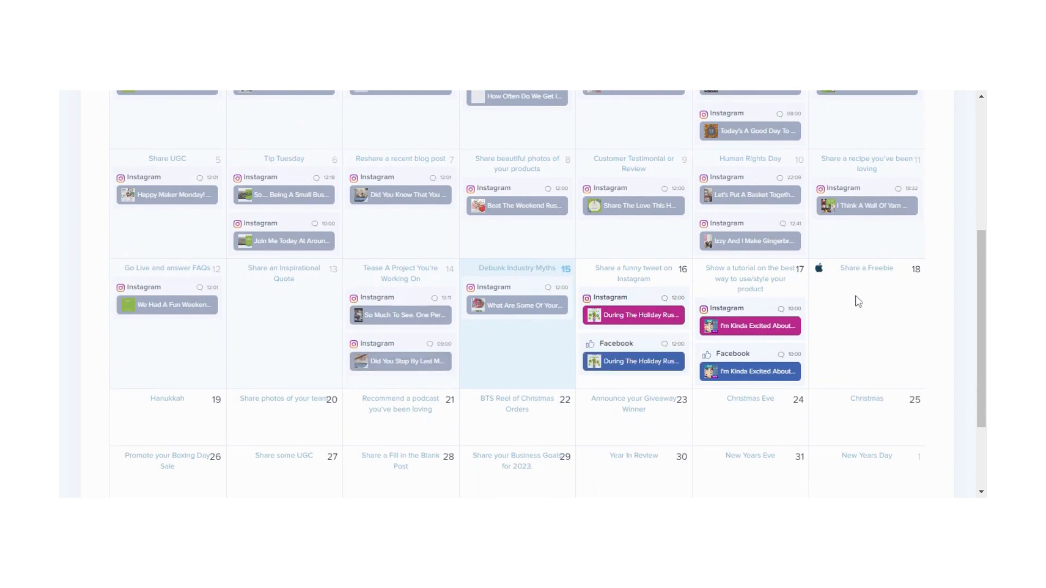
scroll(859, 301, down, 1)
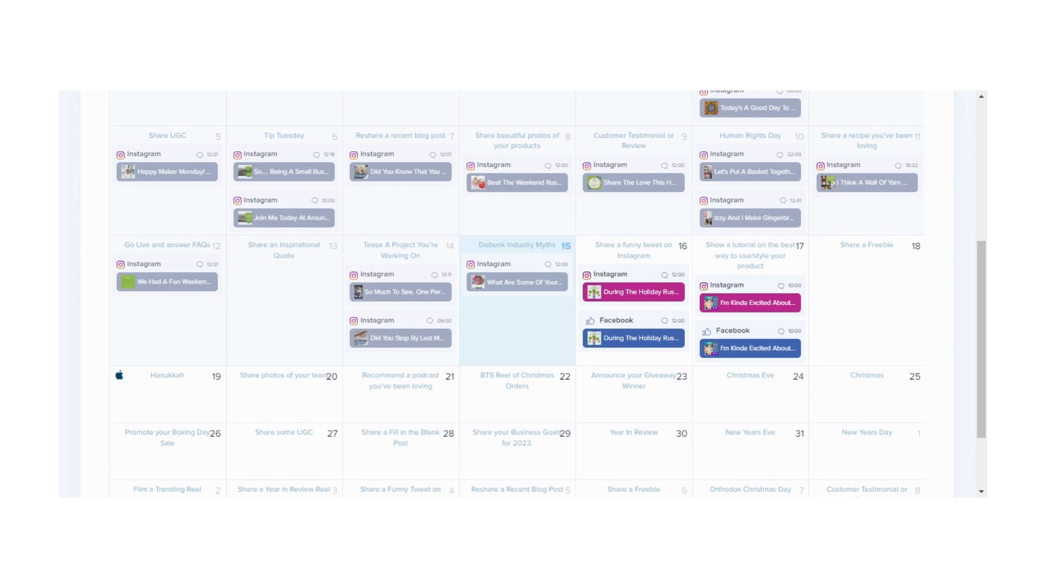
Open the 19 December Hanukkah event and review its royalty-free images, social starter caption and hashtags, then close it
click(170, 377)
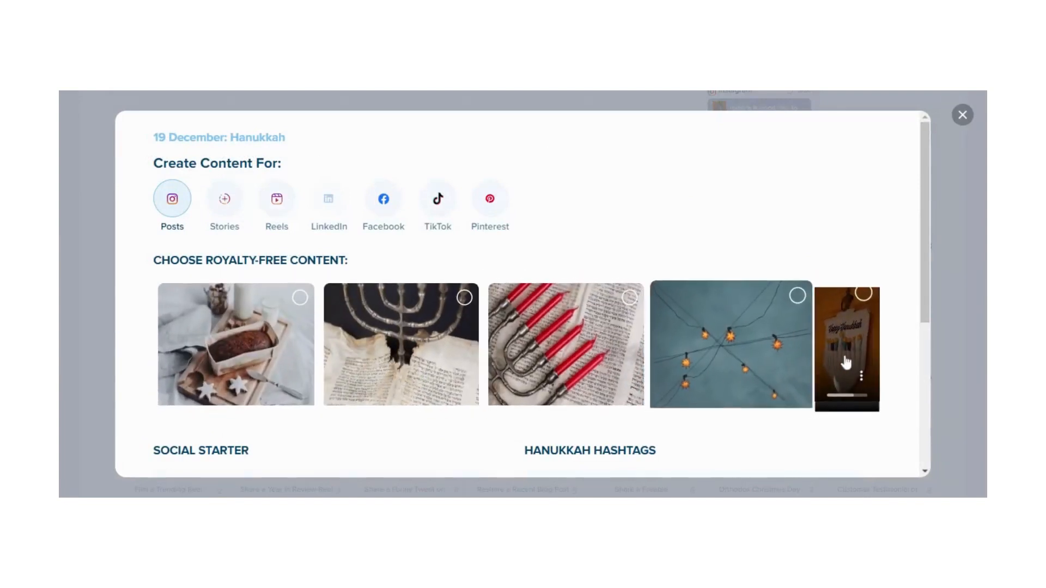
scroll(350, 432, down, 3)
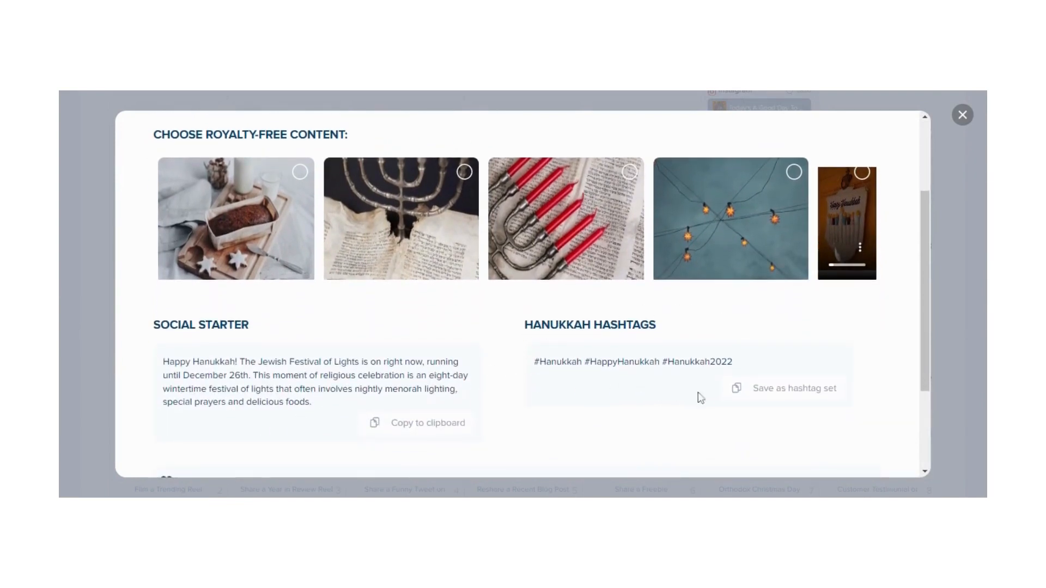
scroll(561, 407, down, 1)
scroll(562, 408, up, 1)
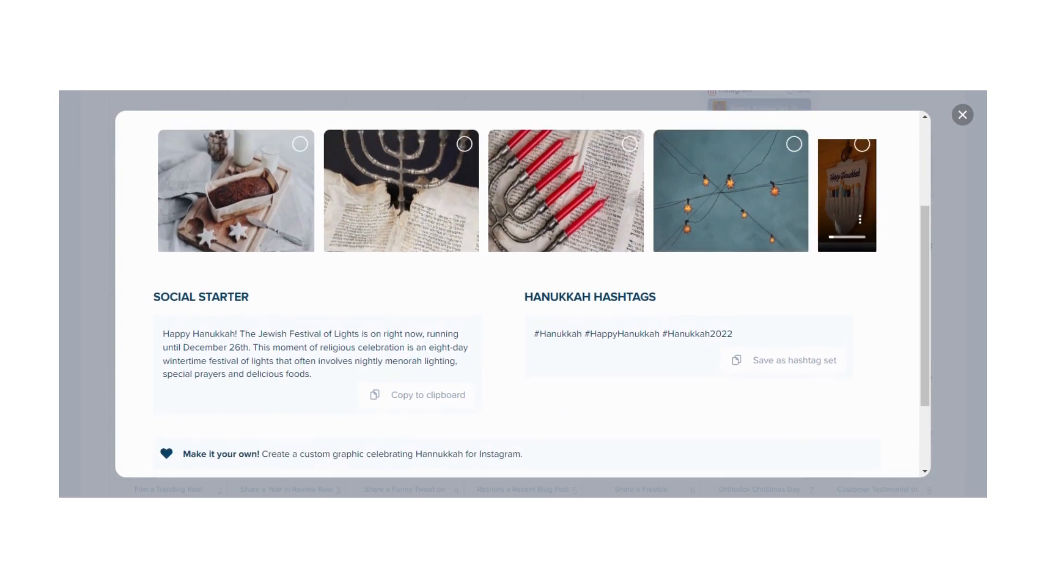
scroll(523, 295, up, 2)
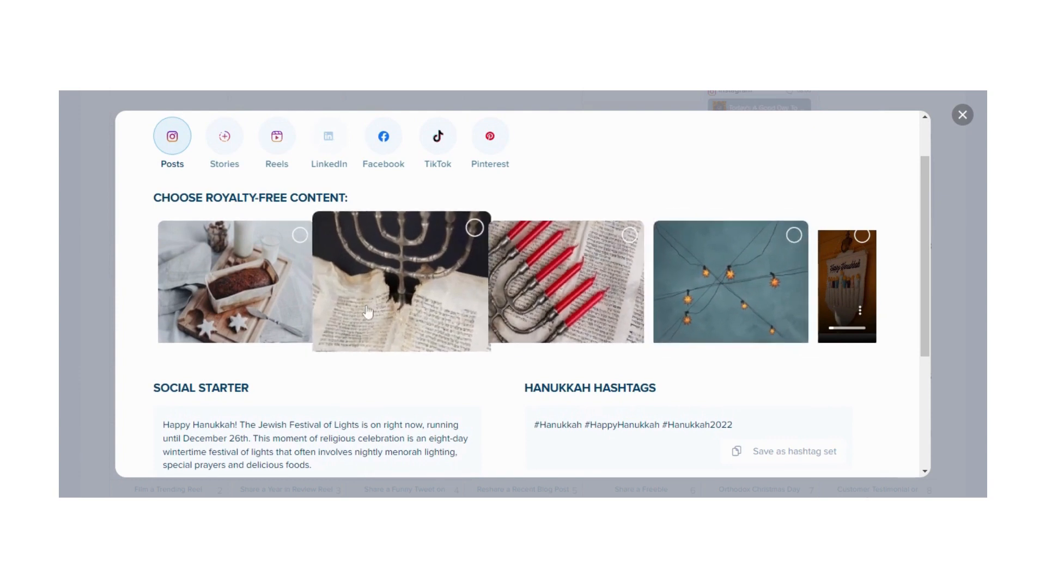
scroll(340, 368, down, 2)
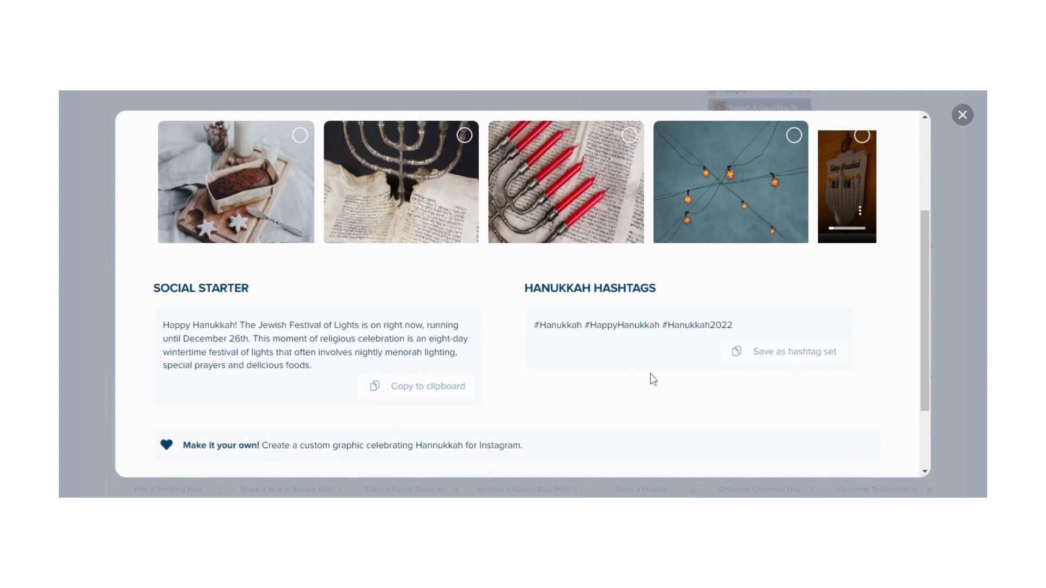
scroll(629, 369, down, 2)
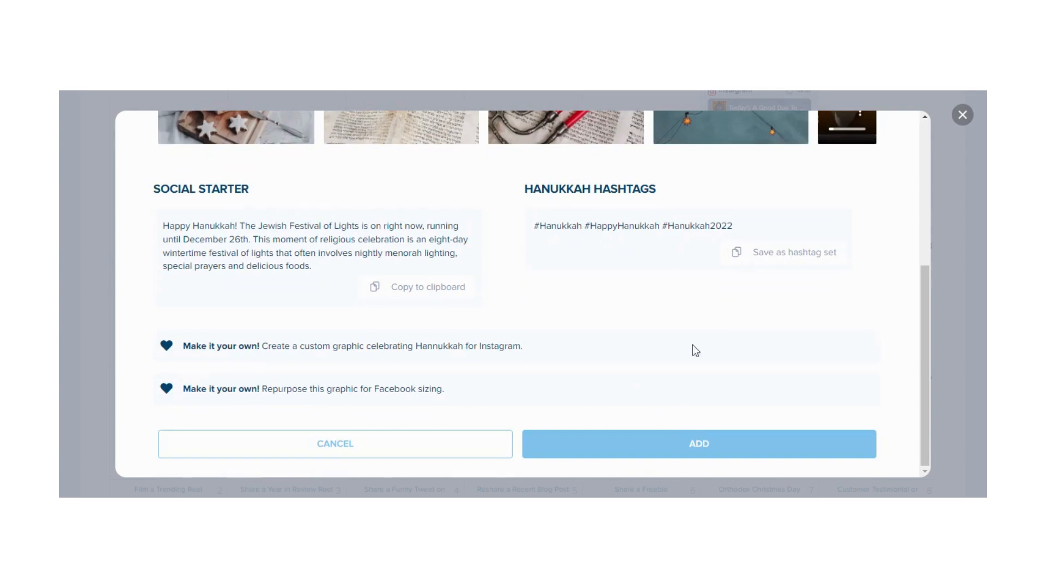
scroll(854, 204, up, 3)
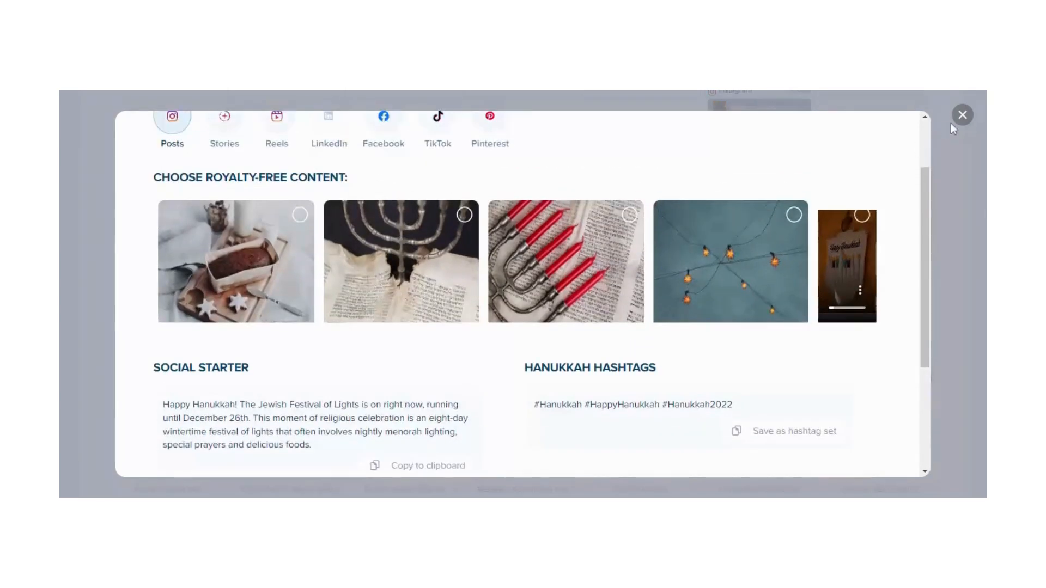
click(963, 115)
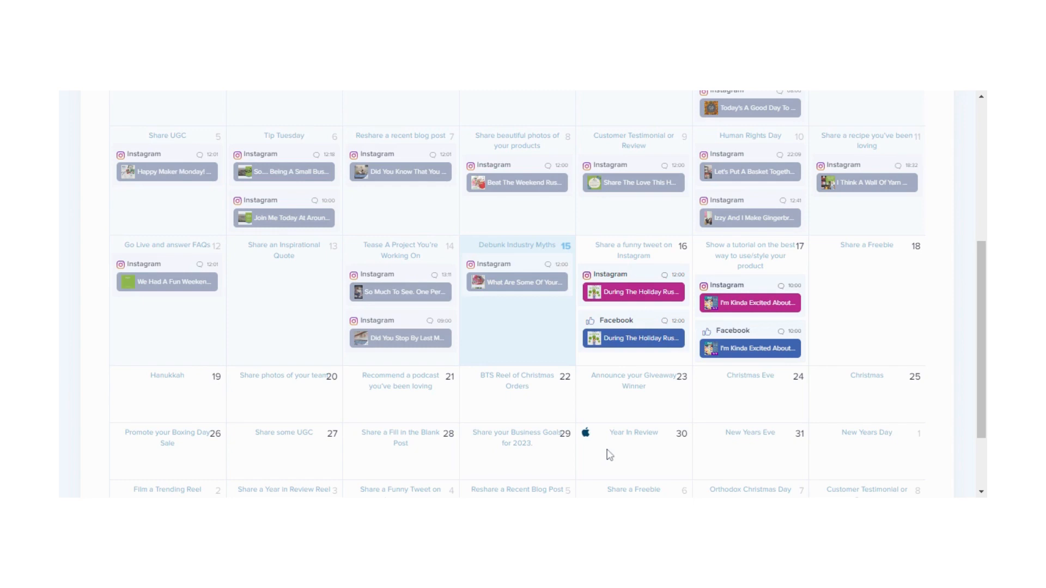
Open the Media library, expand the Published collection and scroll through its posts
scroll(609, 455, up, 5)
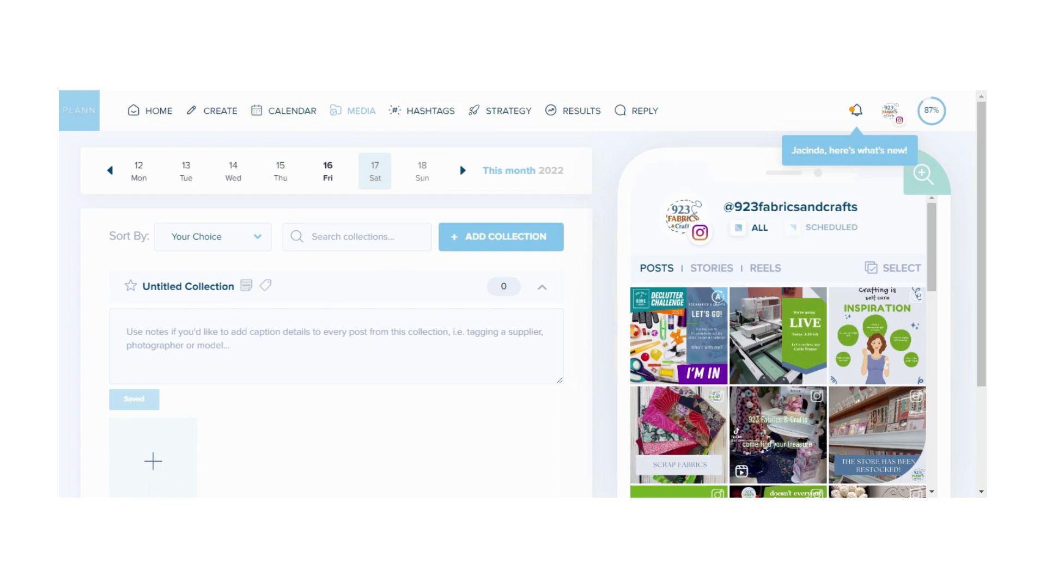
scroll(344, 357, down, 2)
scroll(335, 332, up, 1)
scroll(335, 331, down, 1)
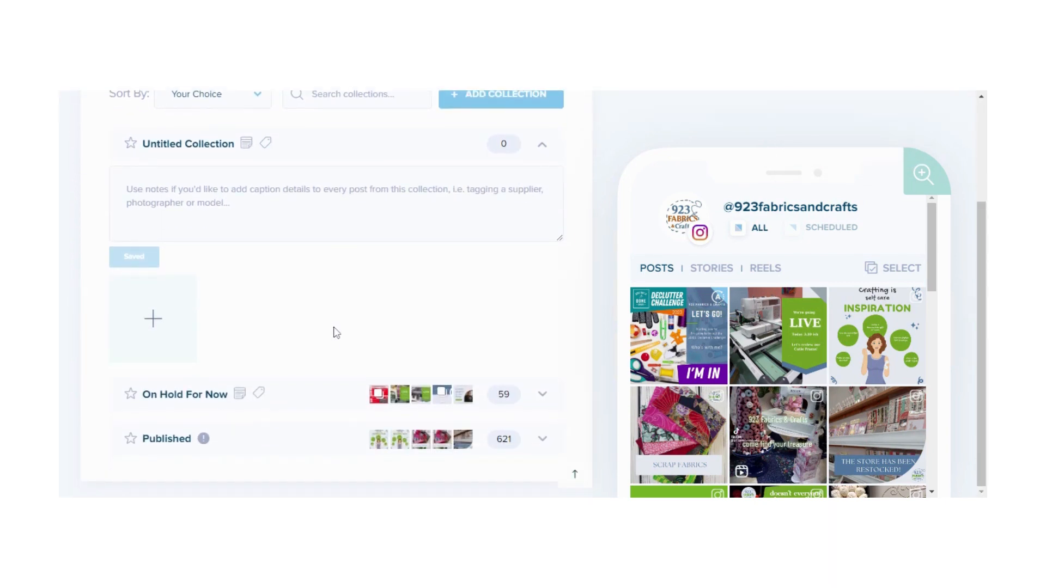
click(541, 444)
scroll(408, 426, down, 3)
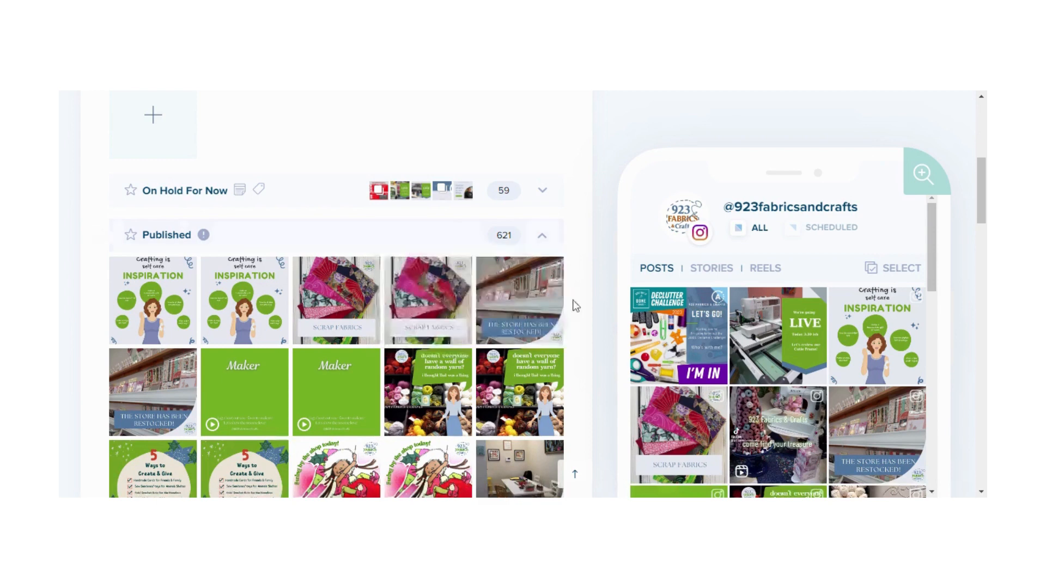
scroll(575, 306, down, 3)
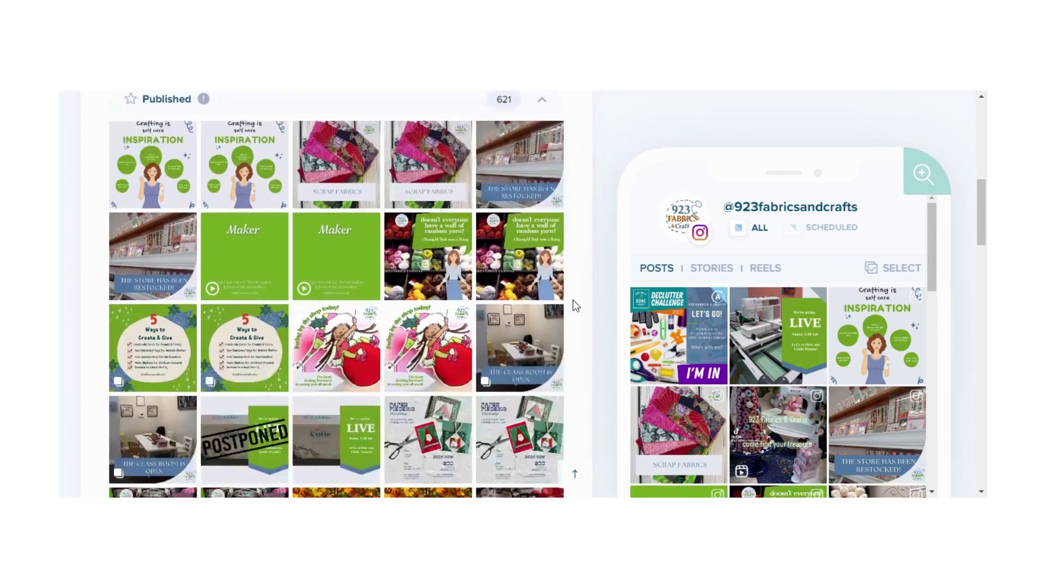
scroll(576, 306, down, 3)
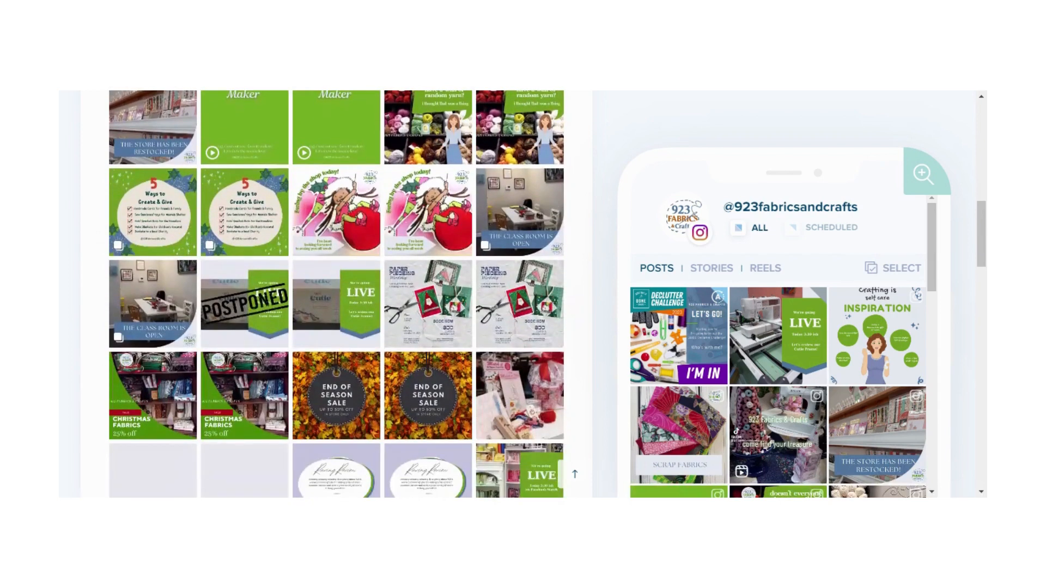
scroll(570, 303, down, 6)
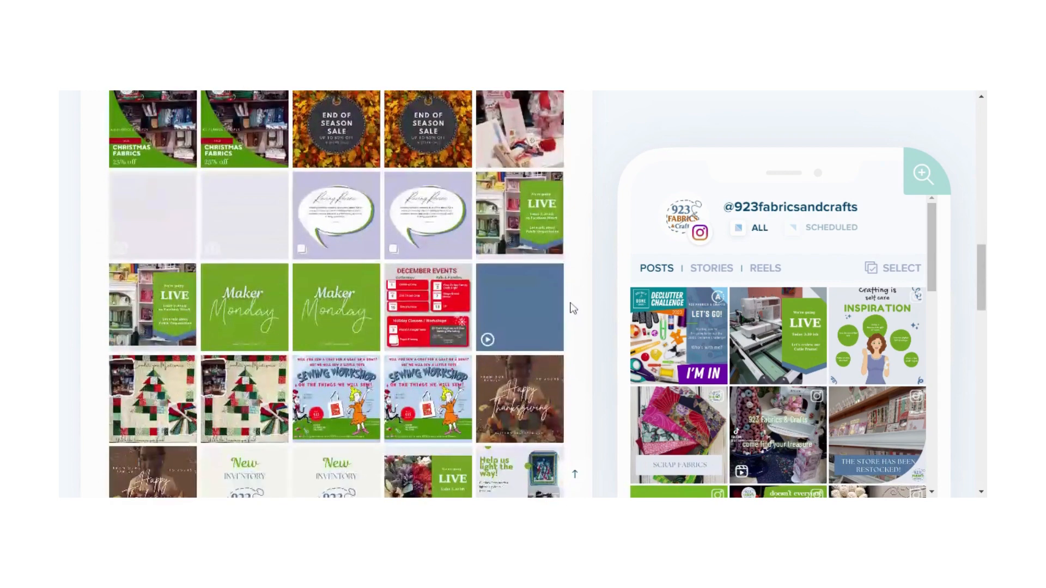
scroll(573, 308, down, 5)
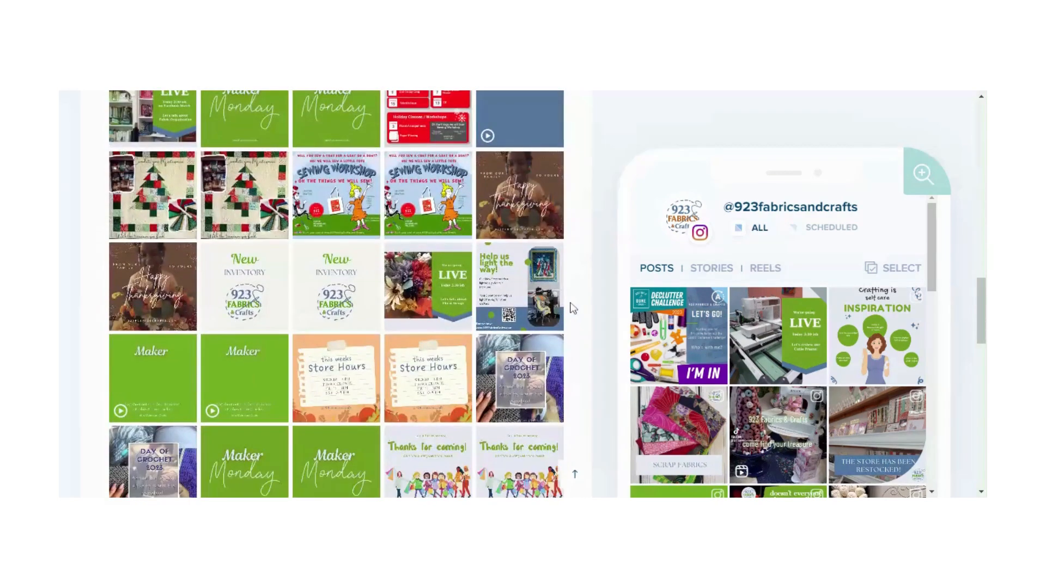
scroll(573, 308, down, 5)
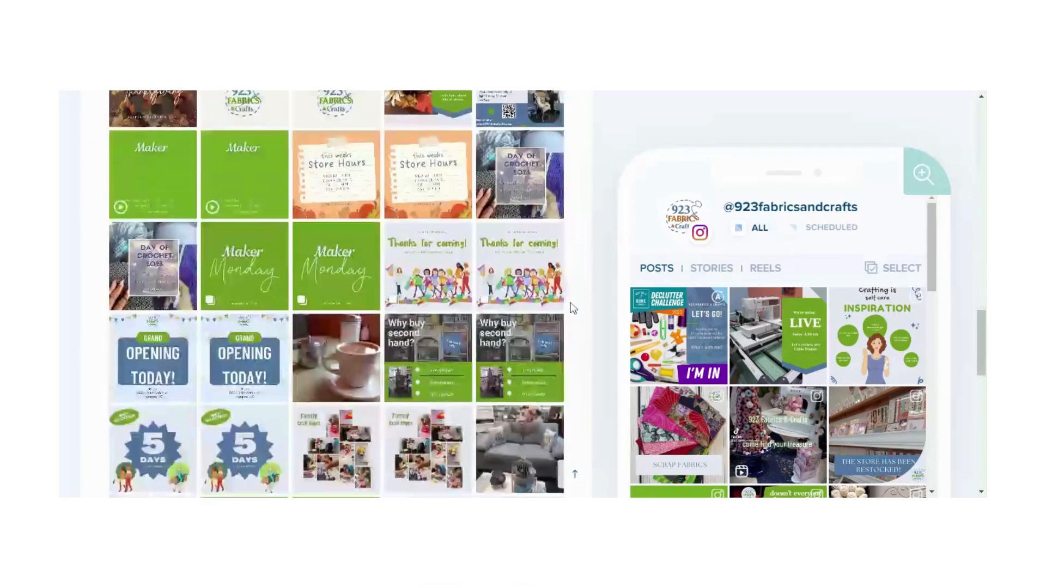
scroll(573, 308, up, 15)
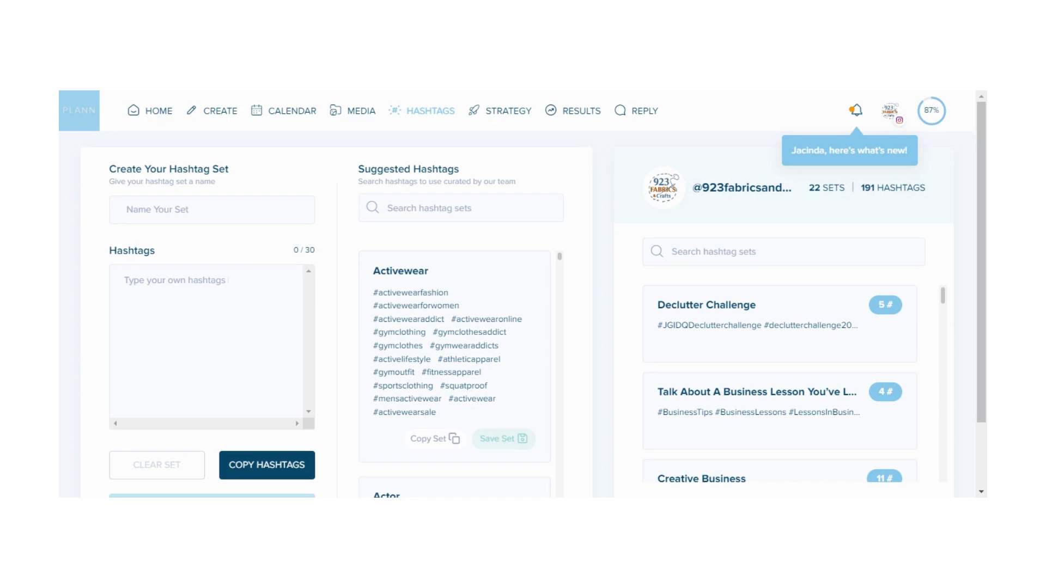
Add #hashtag to a new hashtag set and remove it again
click(164, 212)
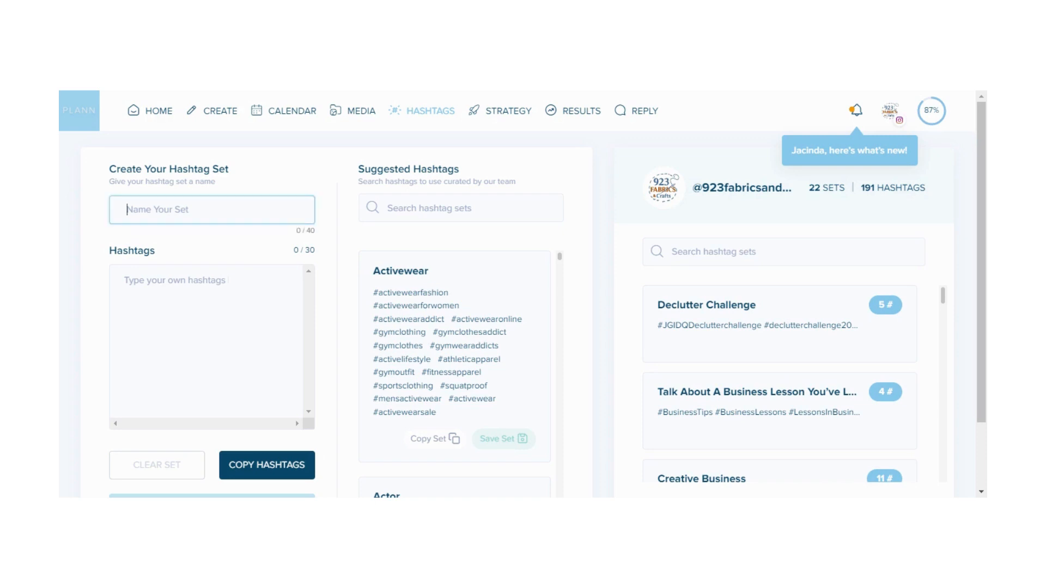
click(173, 284)
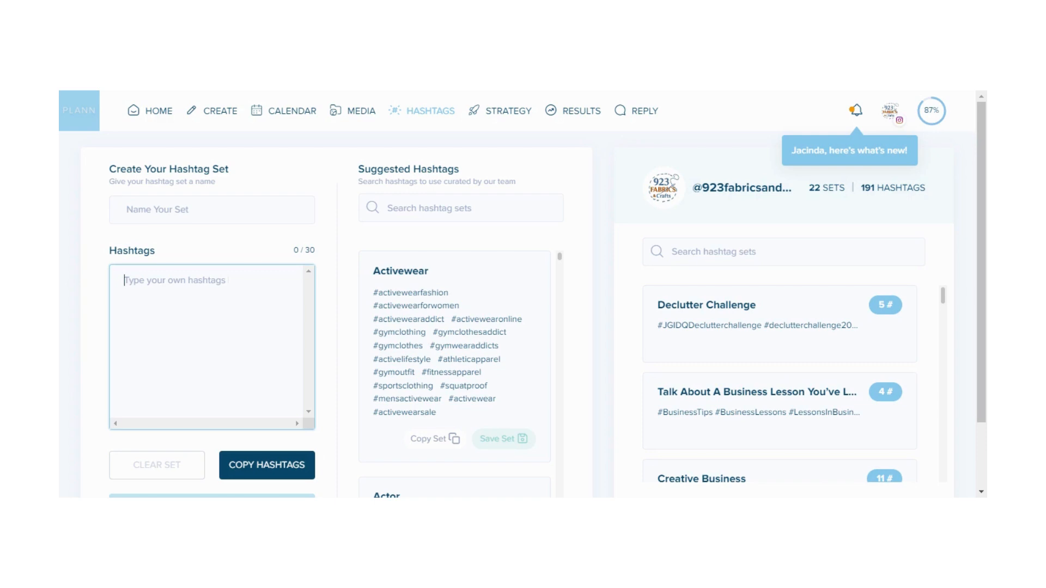
text(hashtag)
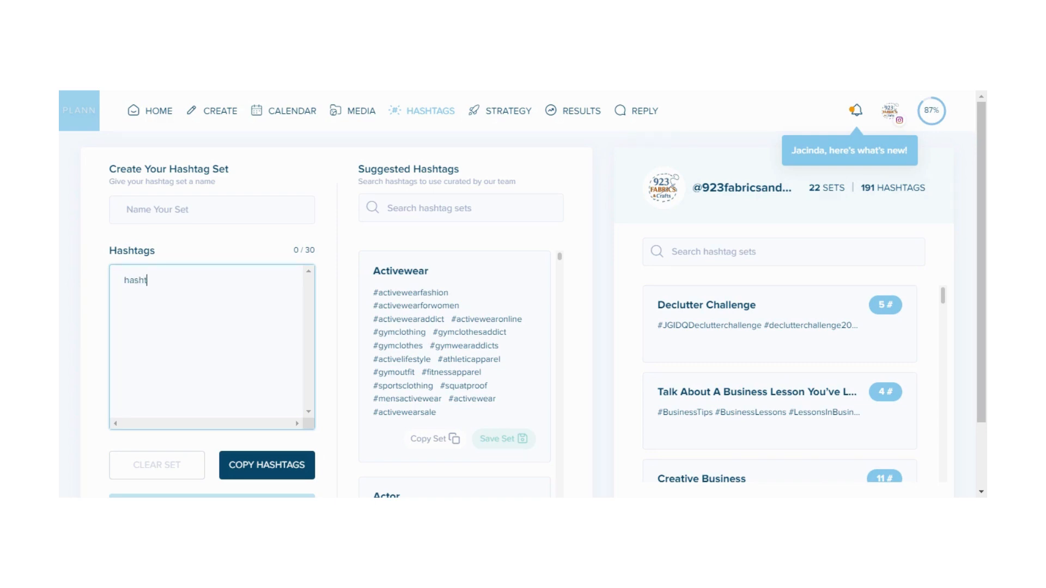
key(Return)
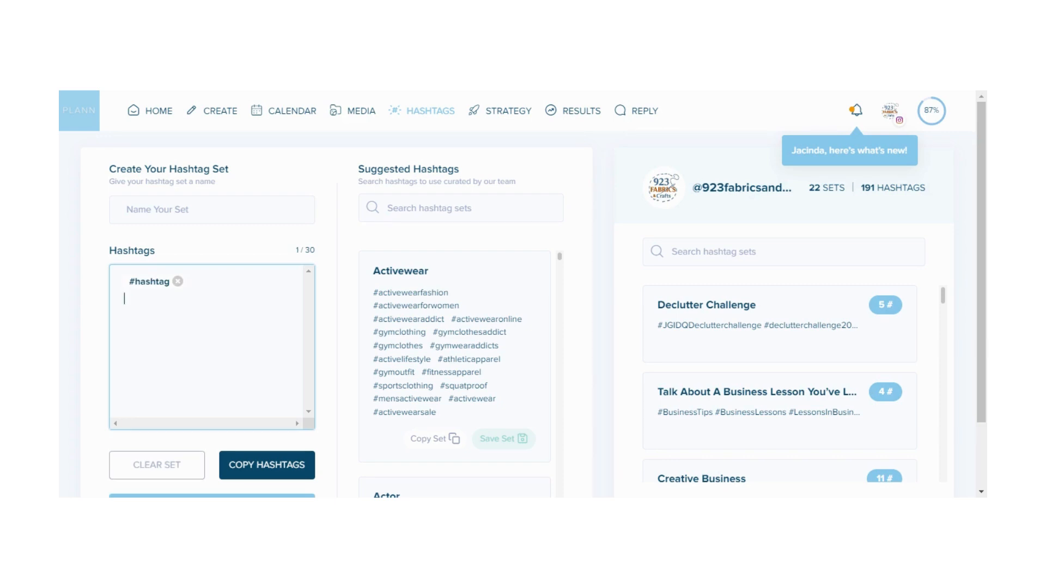
click(178, 282)
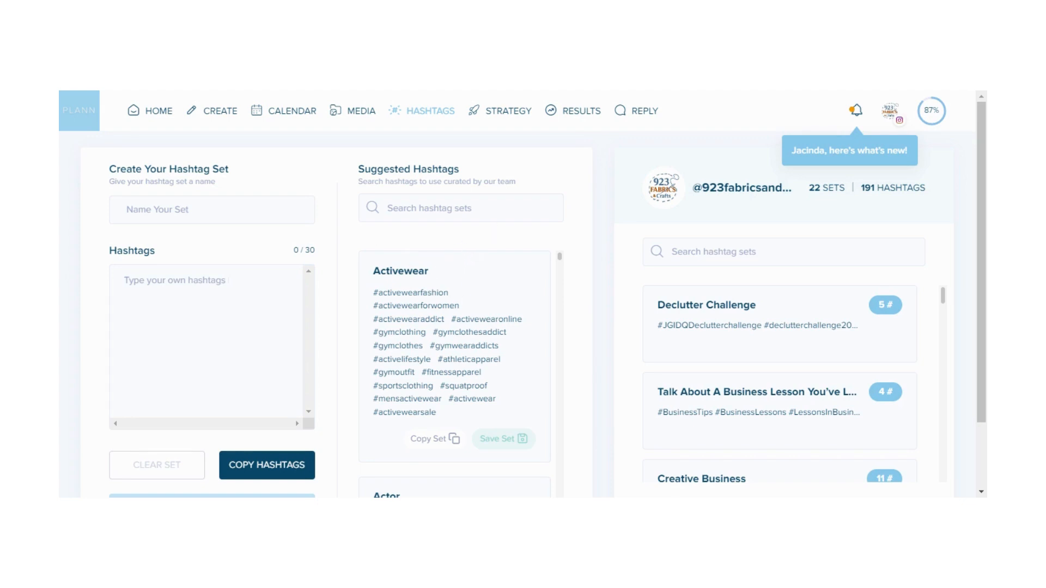
Pick the Fathers Day set from the suggested hashtags and browse the saved hashtag sets
scroll(517, 312, down, 4)
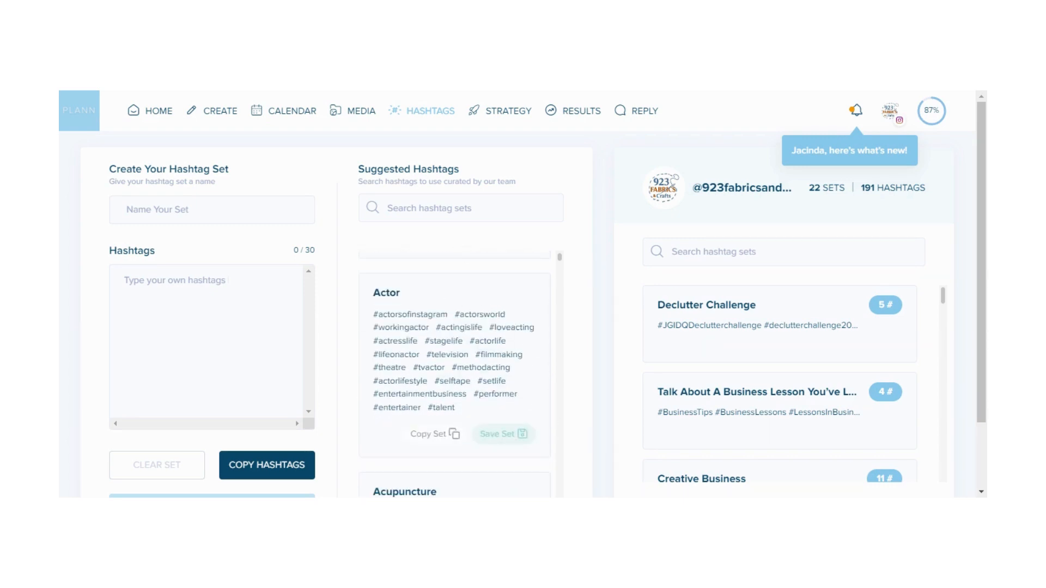
click(453, 208)
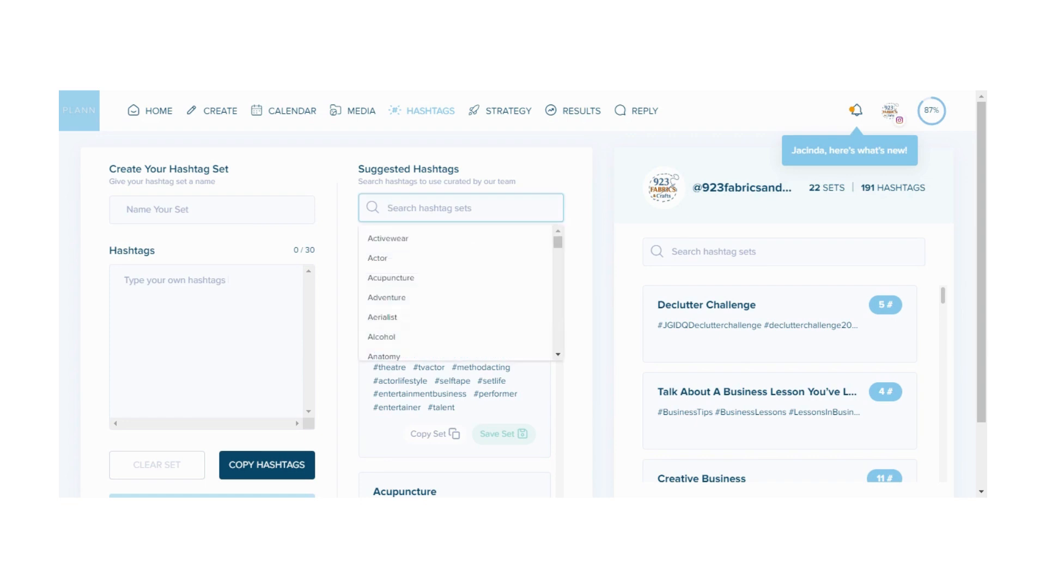
drag(557, 240, 557, 287)
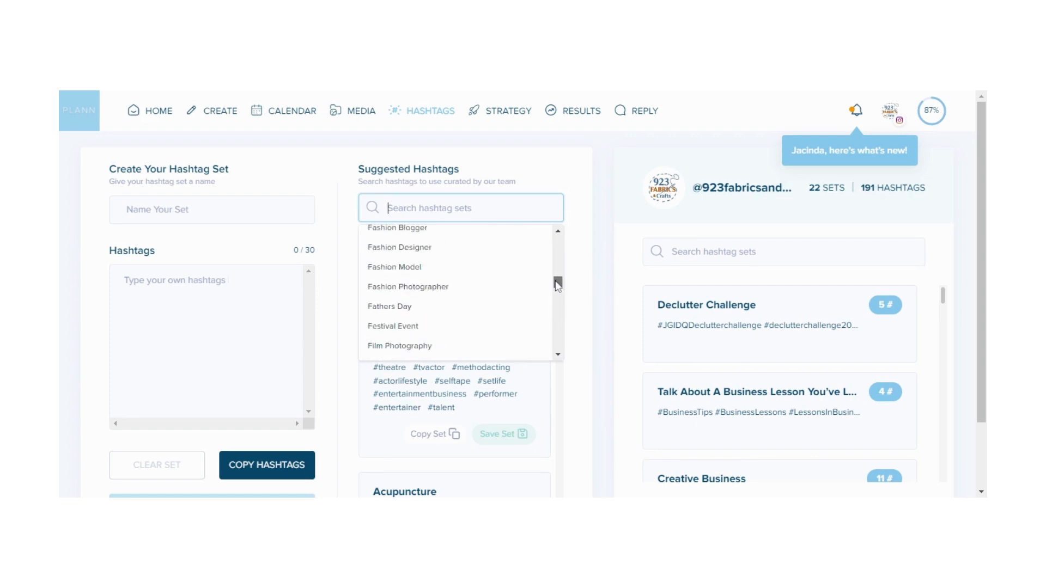
click(397, 311)
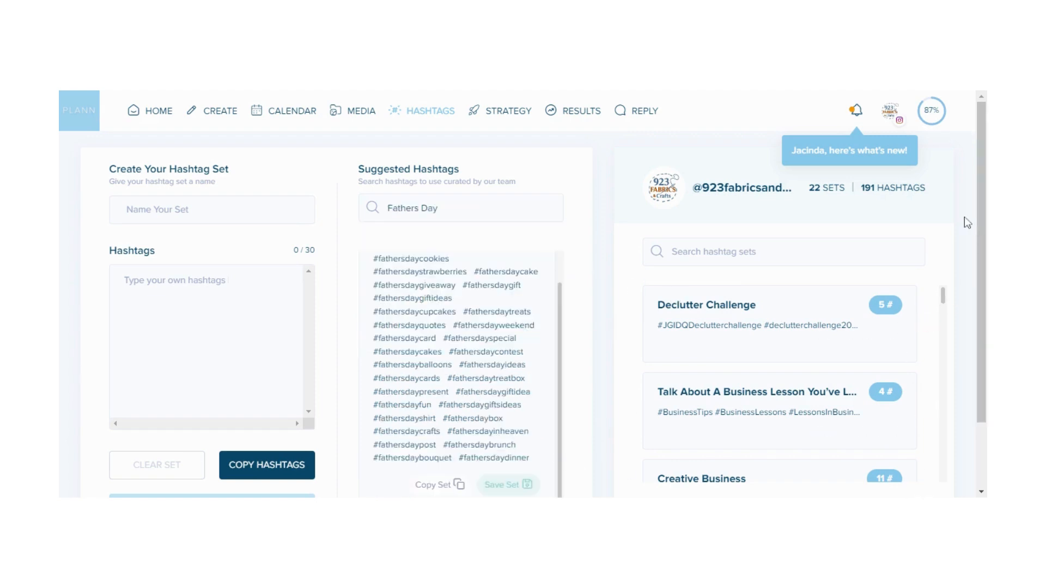
scroll(789, 361, down, 5)
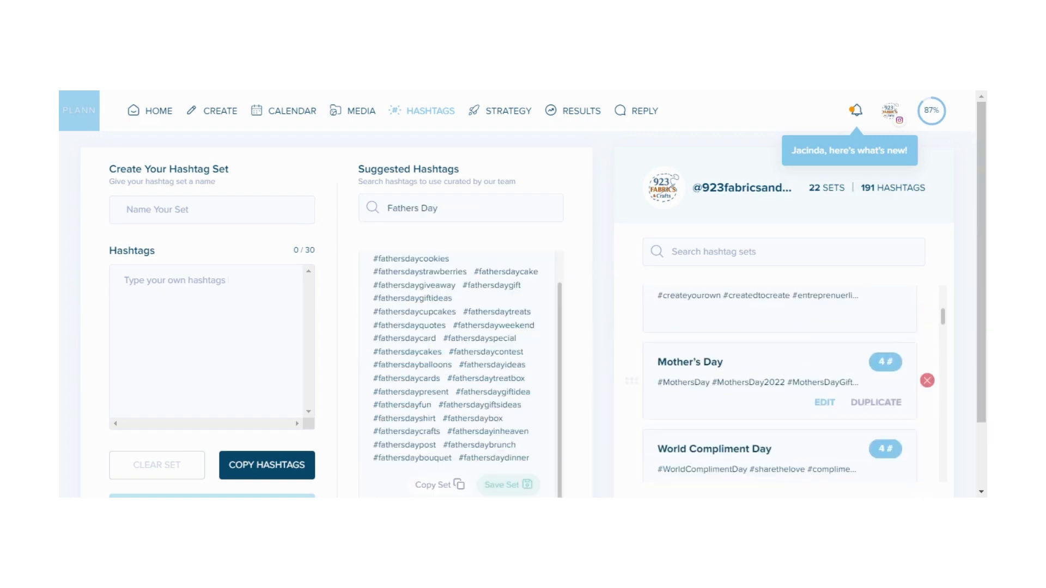
Scroll through the rest of the saved hashtag sets in the account's library
scroll(788, 377, down, 4)
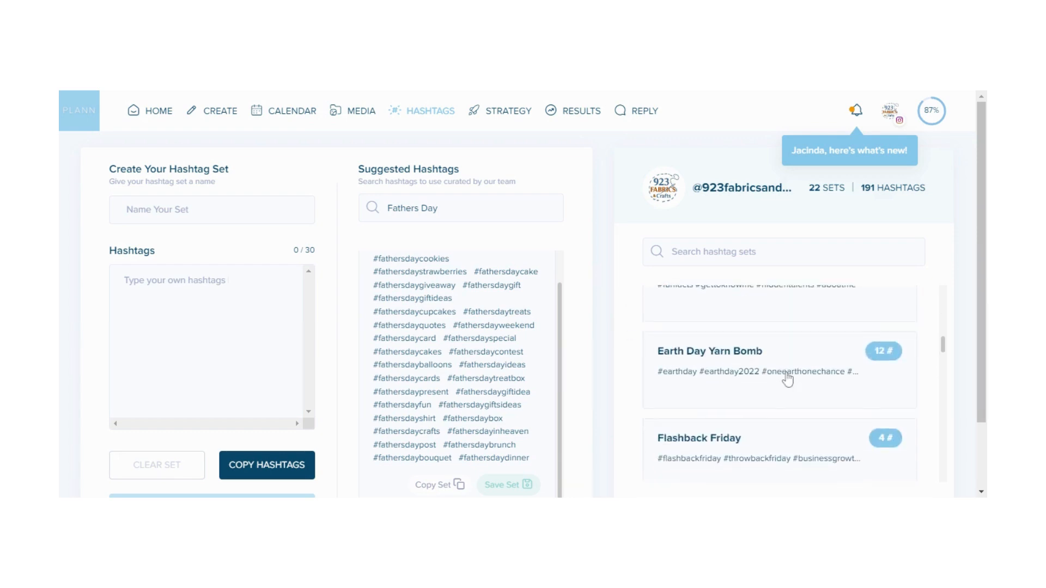
scroll(787, 380, down, 3)
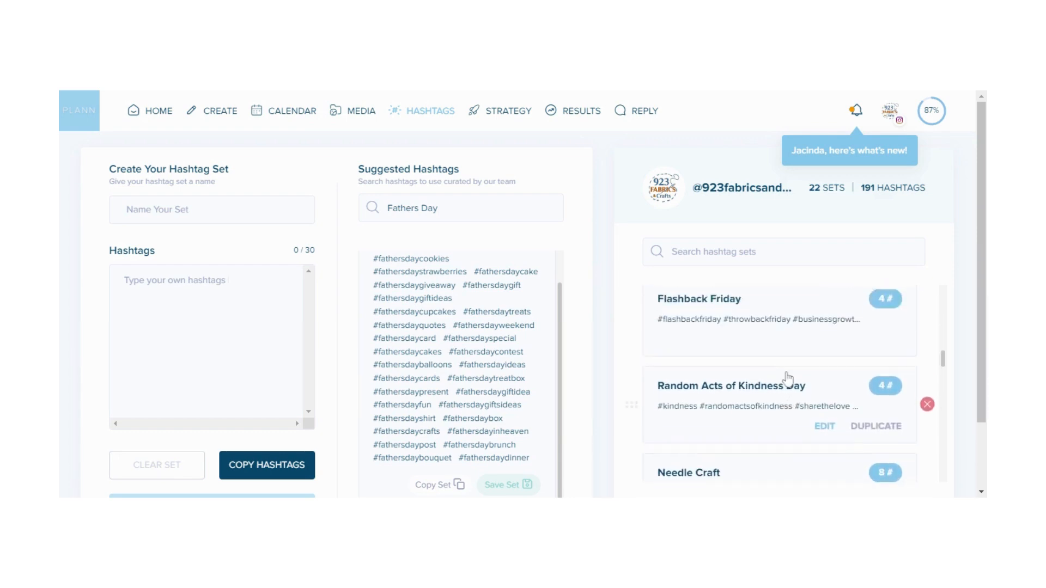
scroll(787, 379, down, 4)
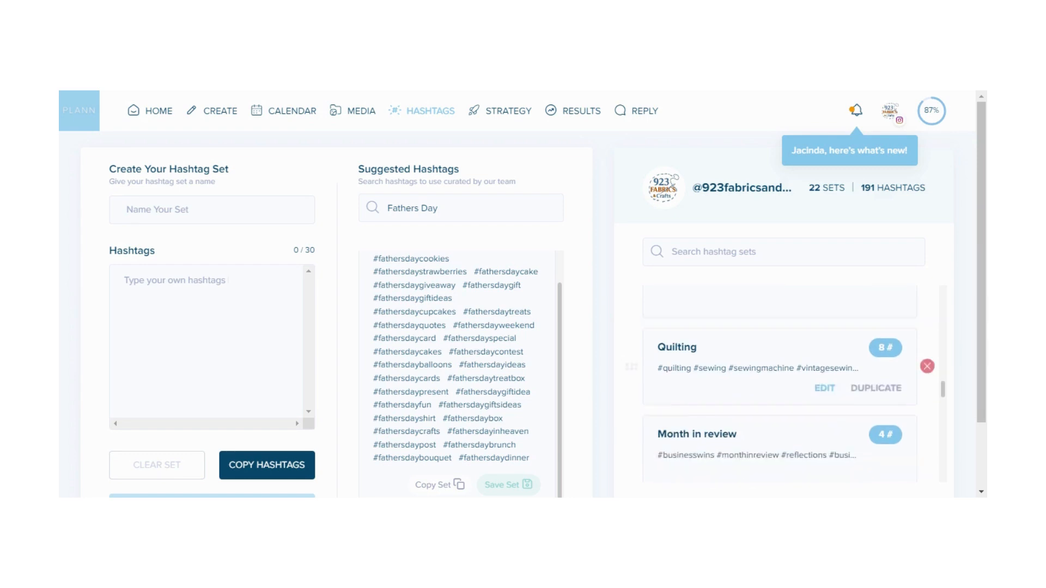
scroll(788, 379, down, 4)
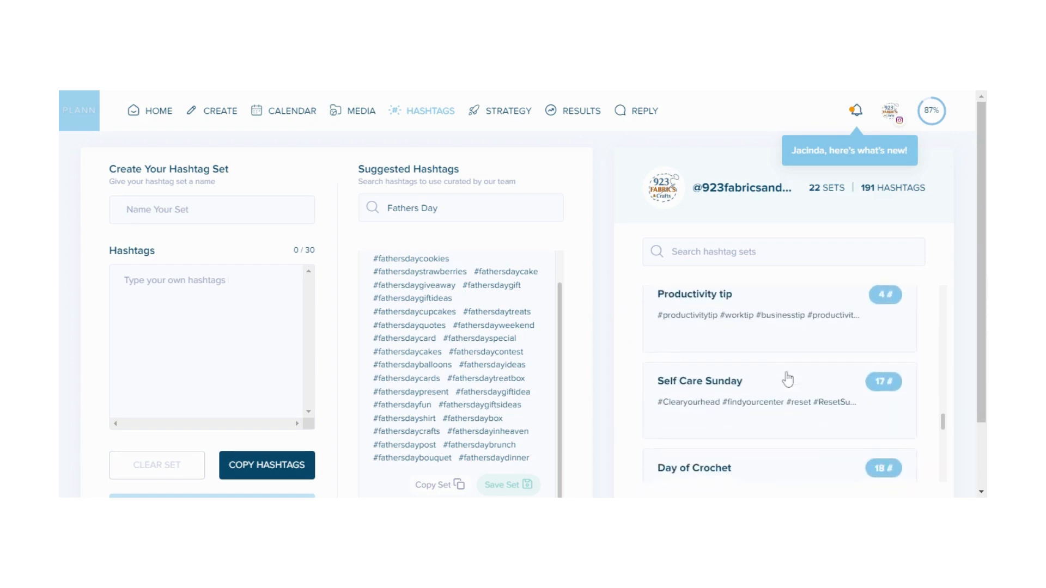
scroll(788, 380, down, 5)
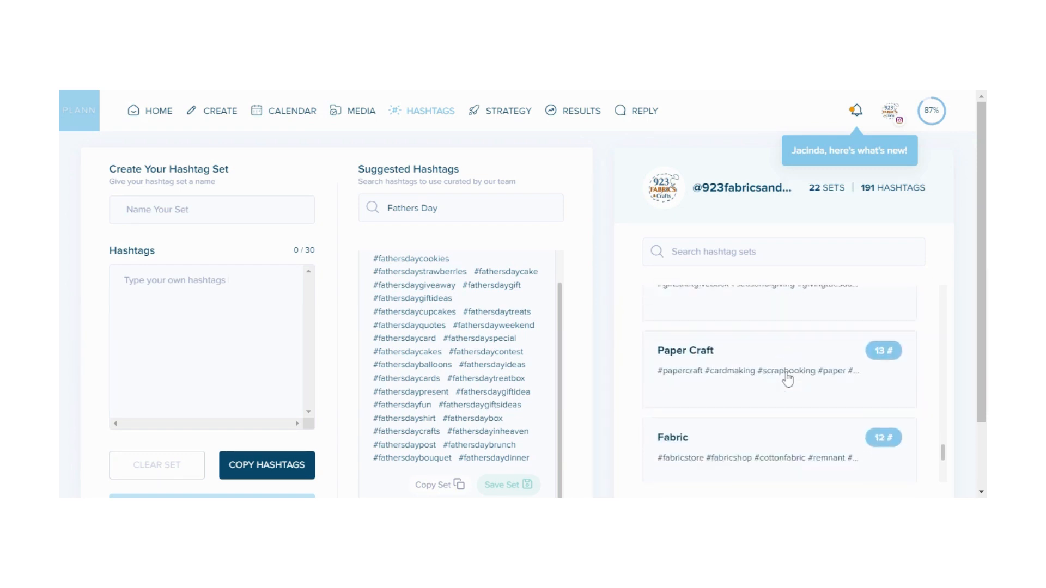
mouse_move(787, 380)
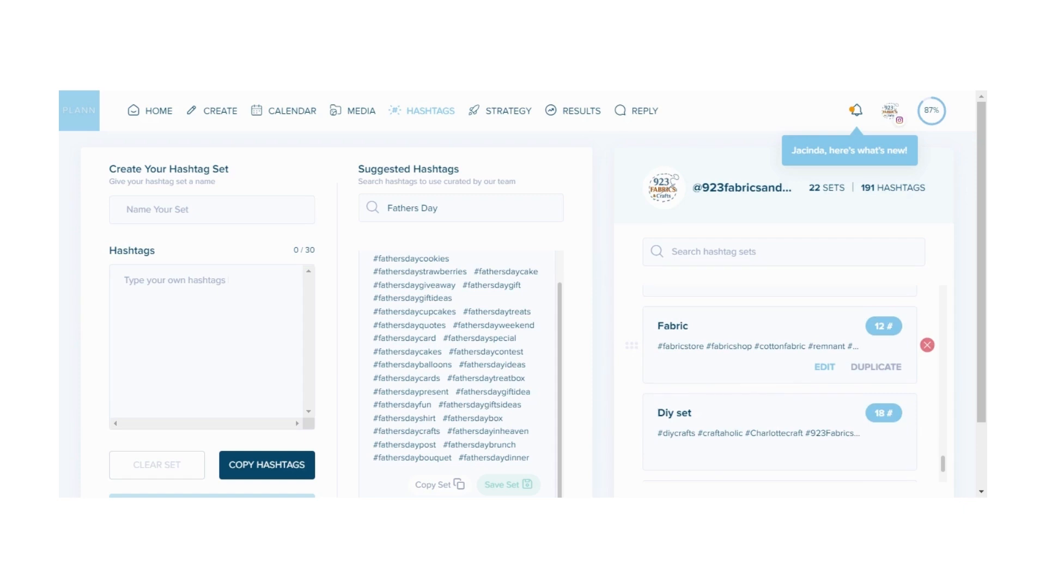
Open the Strategy page and read through the Themes help explanations, then close the help window
click(483, 98)
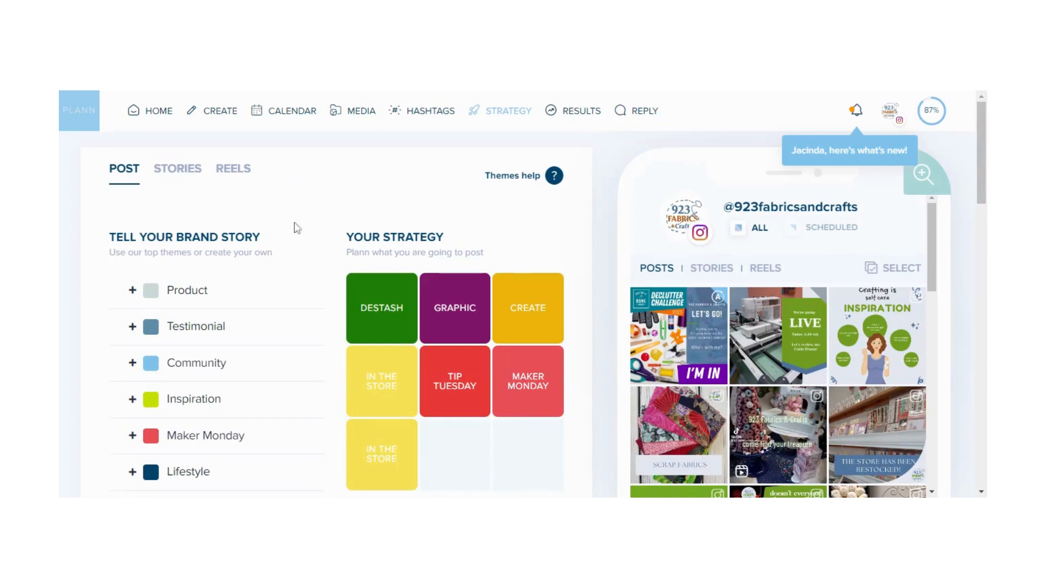
scroll(304, 334, down, 2)
scroll(304, 334, up, 2)
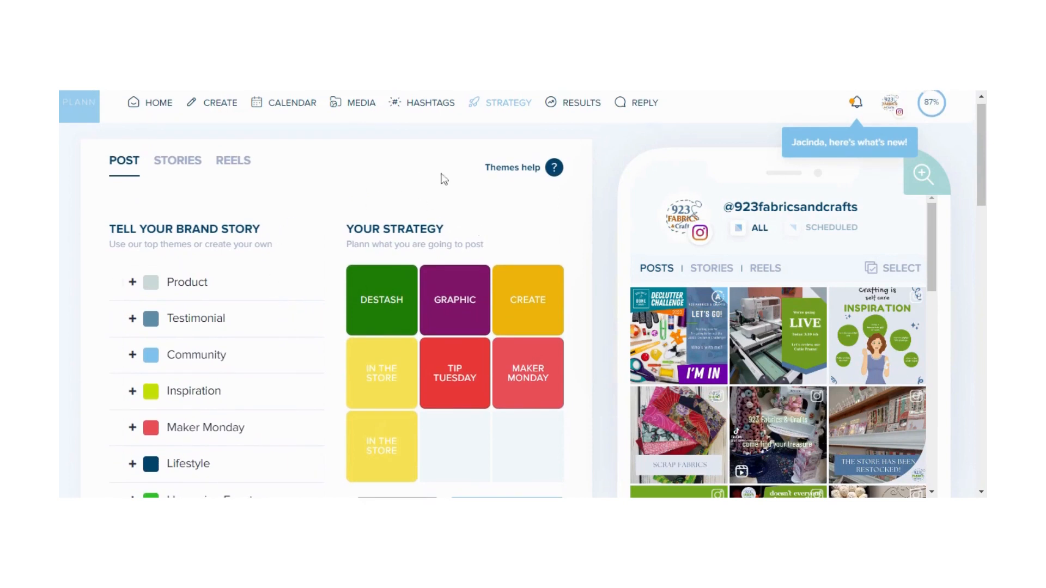
click(554, 167)
scroll(542, 216, down, 2)
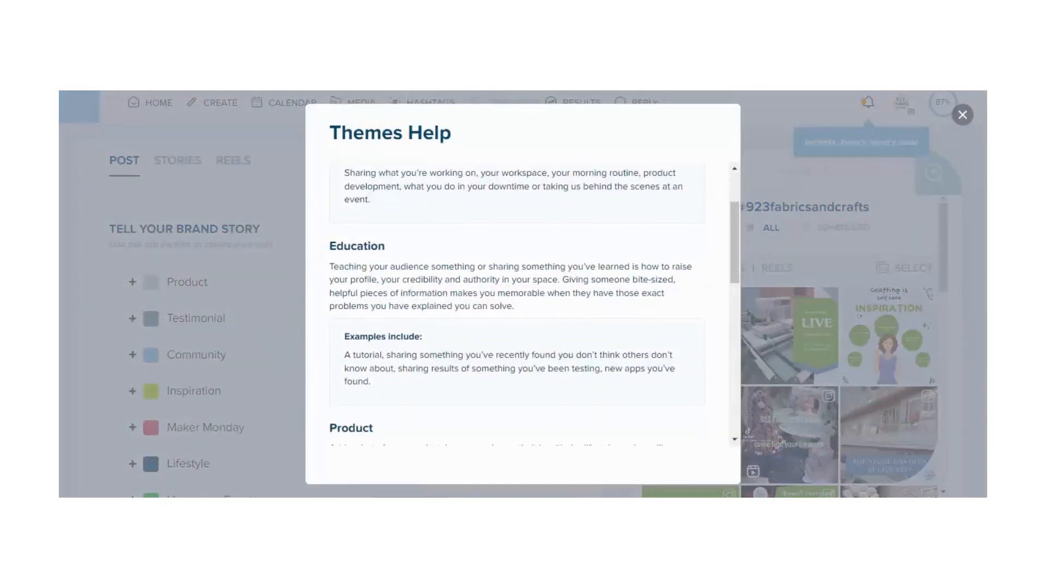
scroll(534, 305, down, 3)
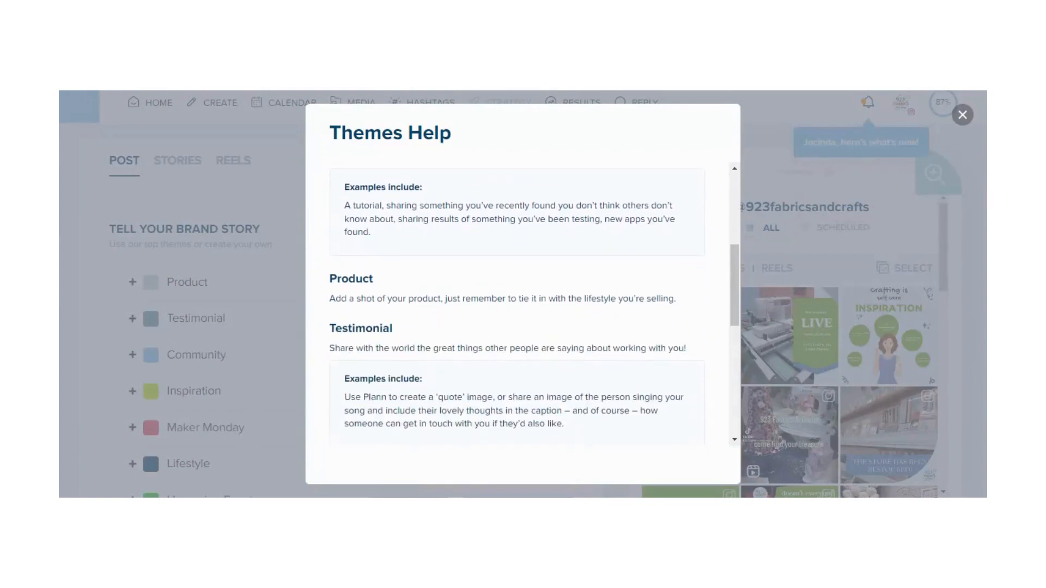
scroll(534, 305, down, 2)
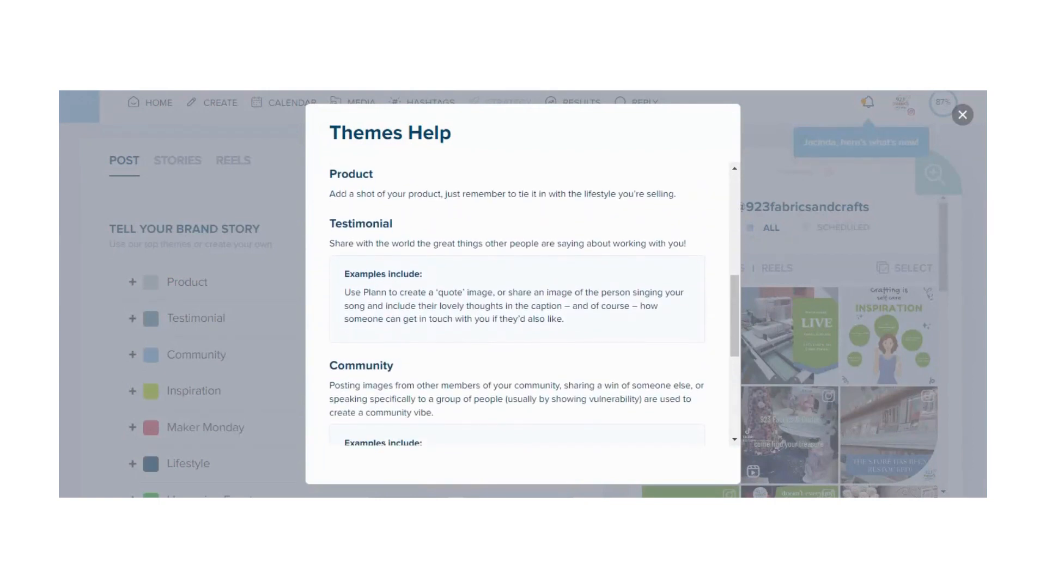
scroll(534, 303, down, 3)
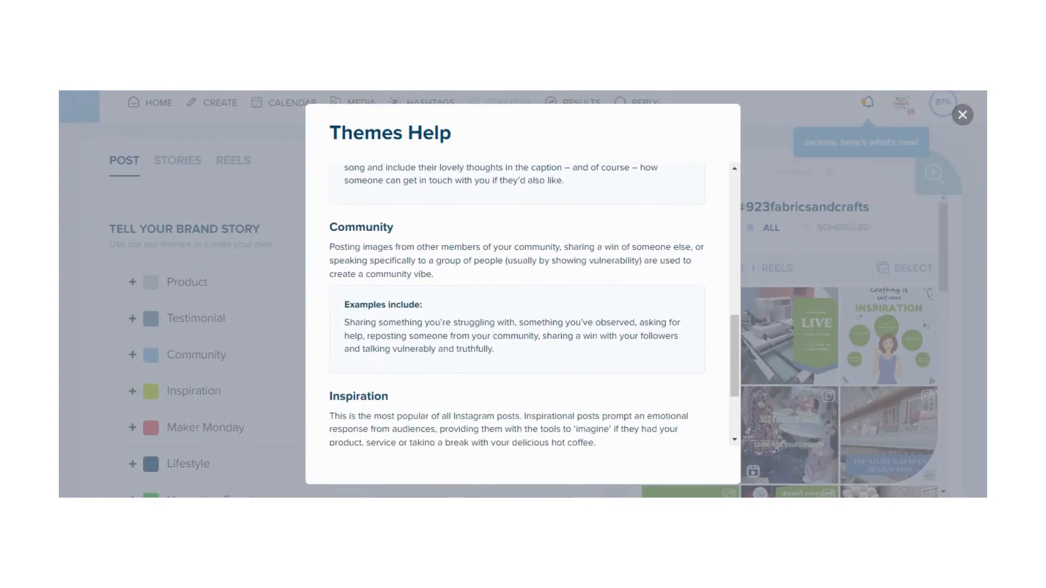
scroll(533, 305, down, 3)
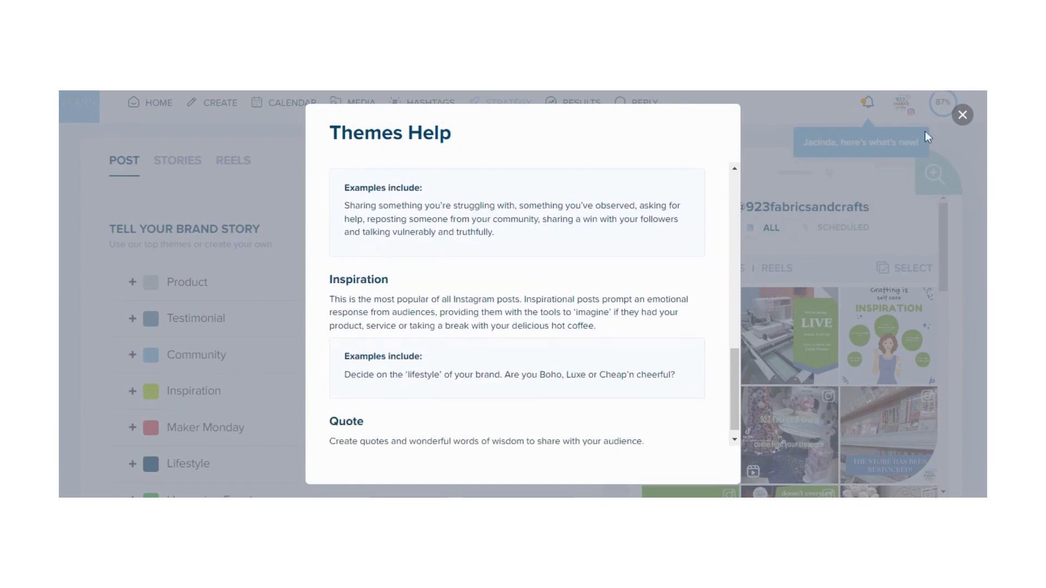
click(961, 115)
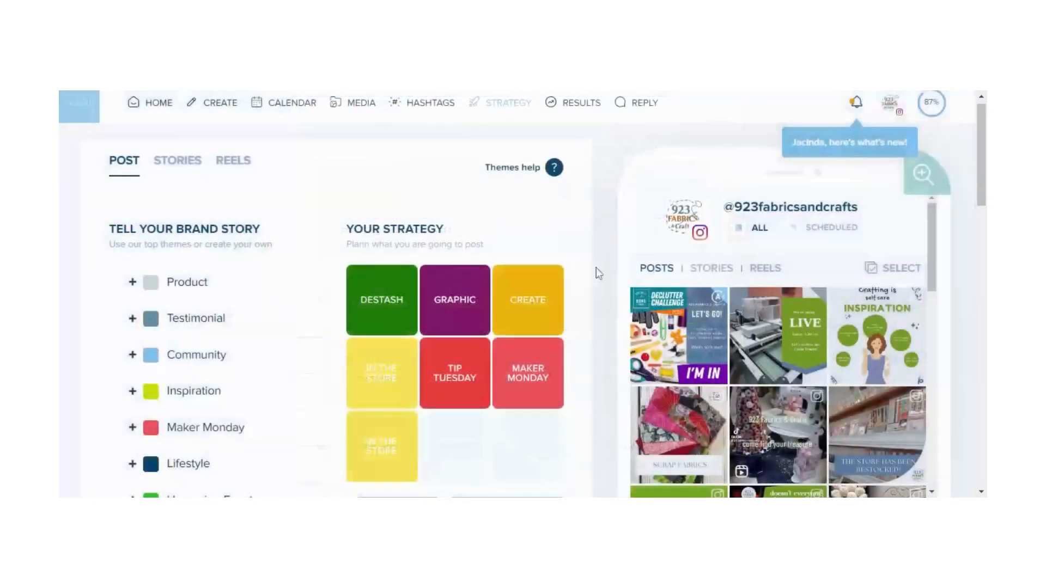
Scroll through the full list of brand story themes available for the strategy grid
mouse_move(288, 292)
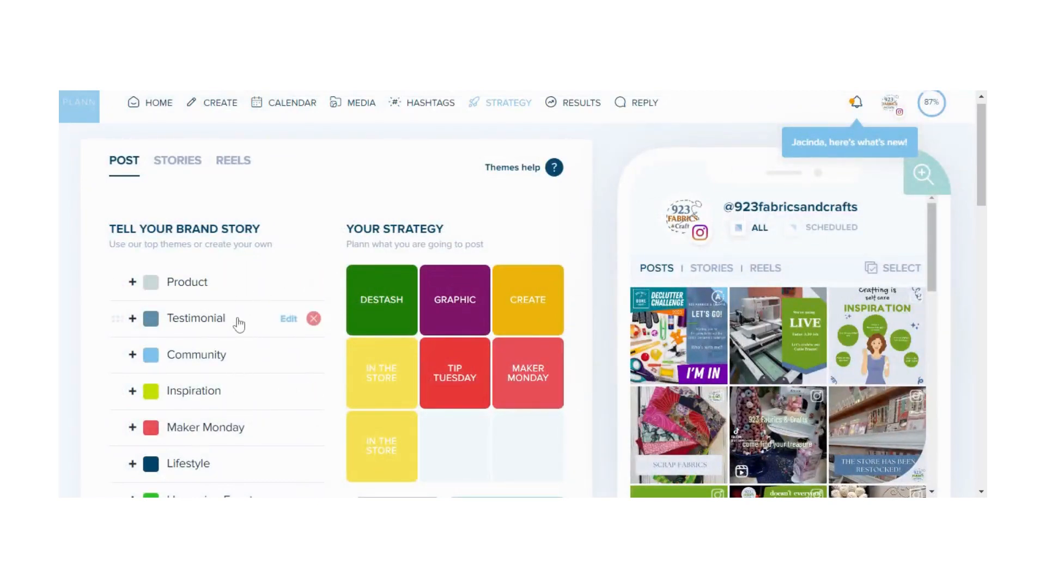
scroll(245, 380, down, 2)
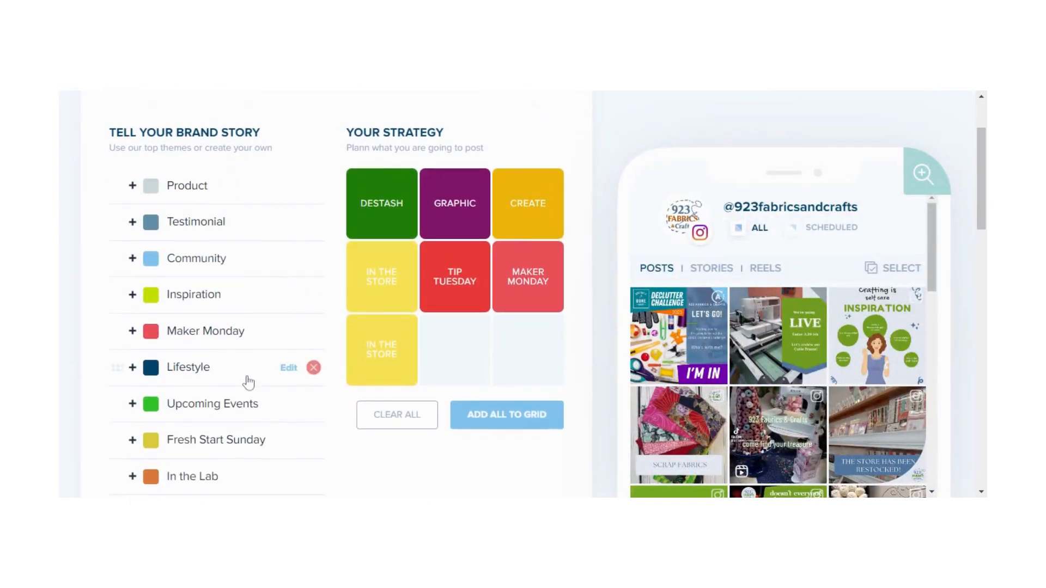
scroll(248, 383, down, 3)
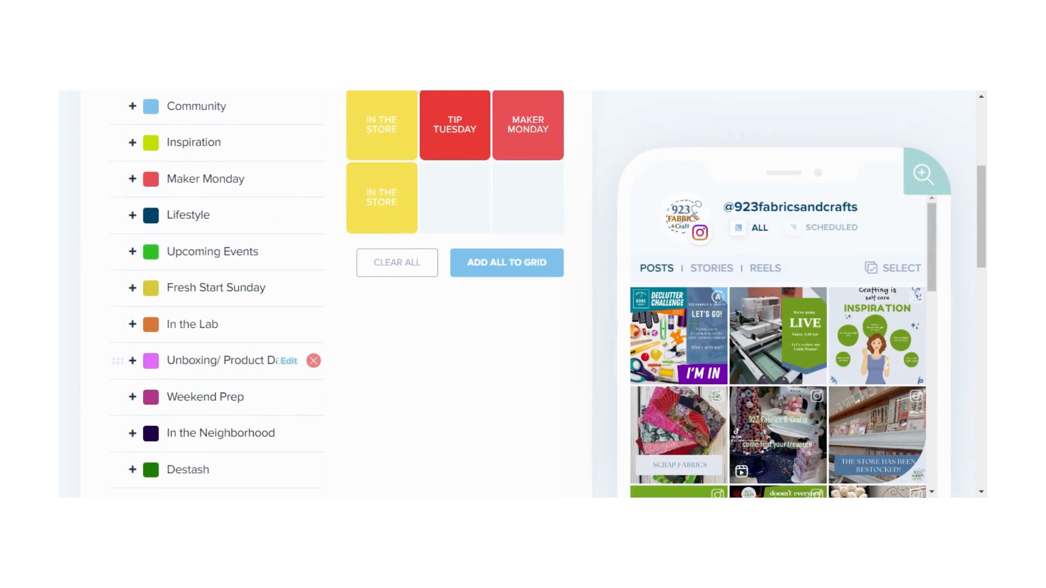
scroll(245, 361, down, 6)
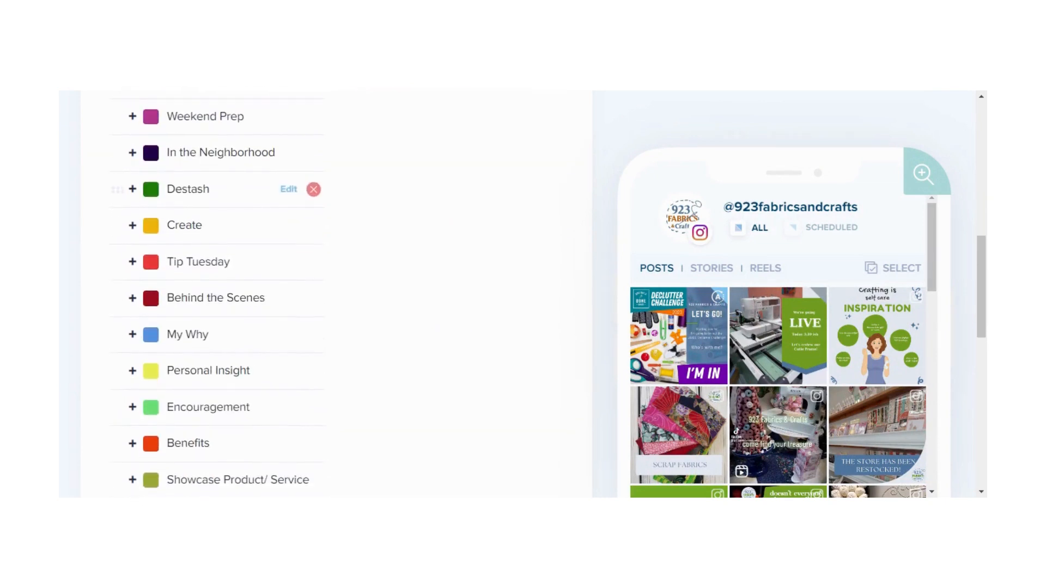
scroll(158, 269, down, 5)
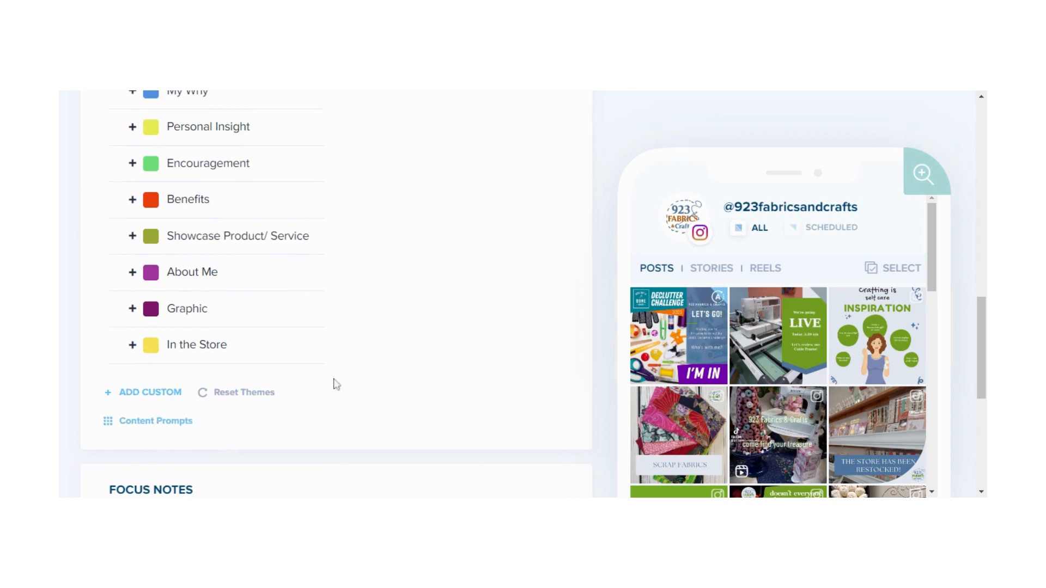
scroll(418, 309, up, 9)
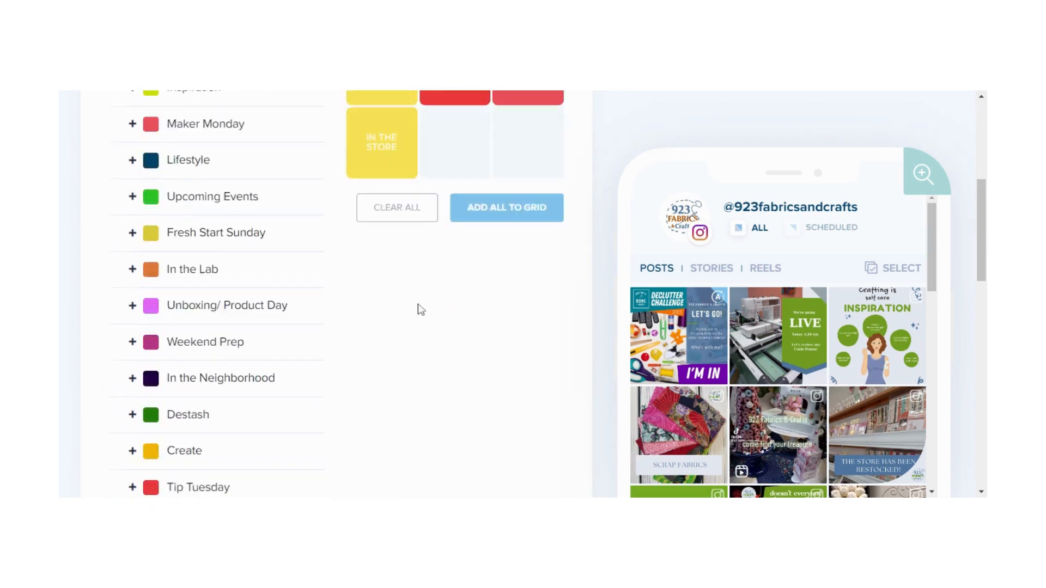
scroll(421, 309, up, 3)
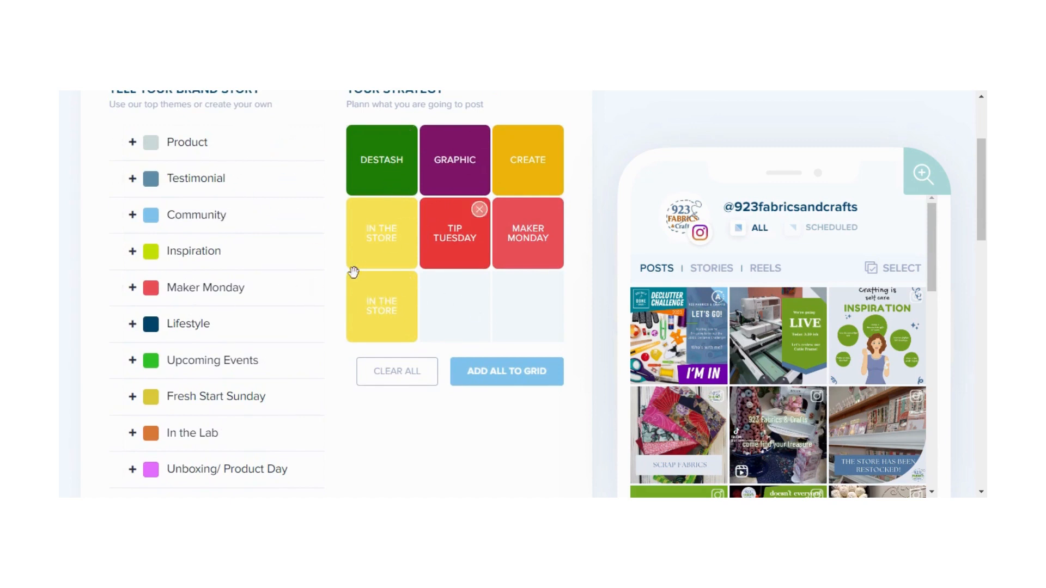
Add the Upcoming Events theme to the strategy grid, move it to the last slot, then delete it
click(211, 374)
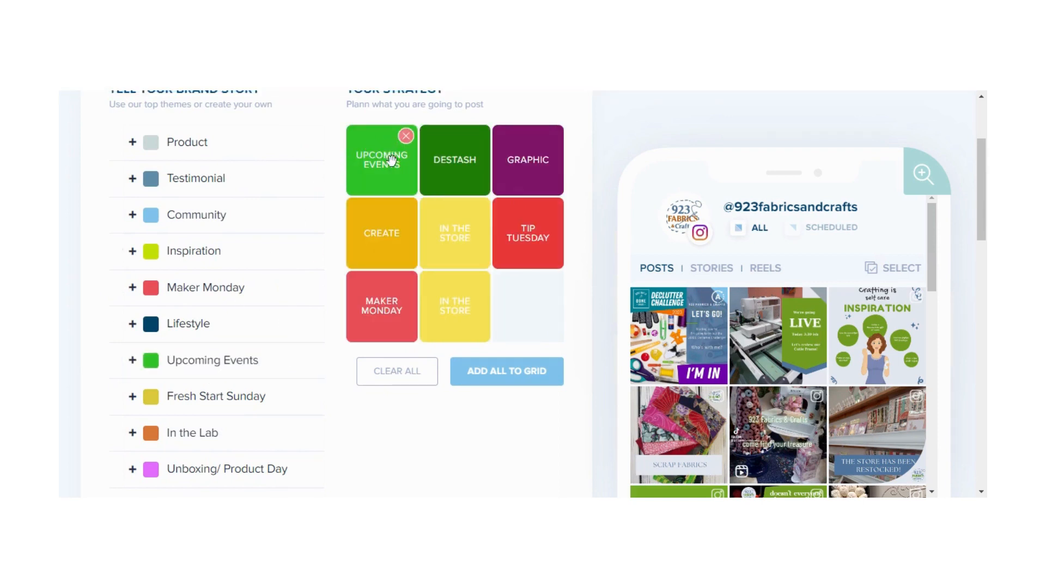
drag(390, 164, 395, 172)
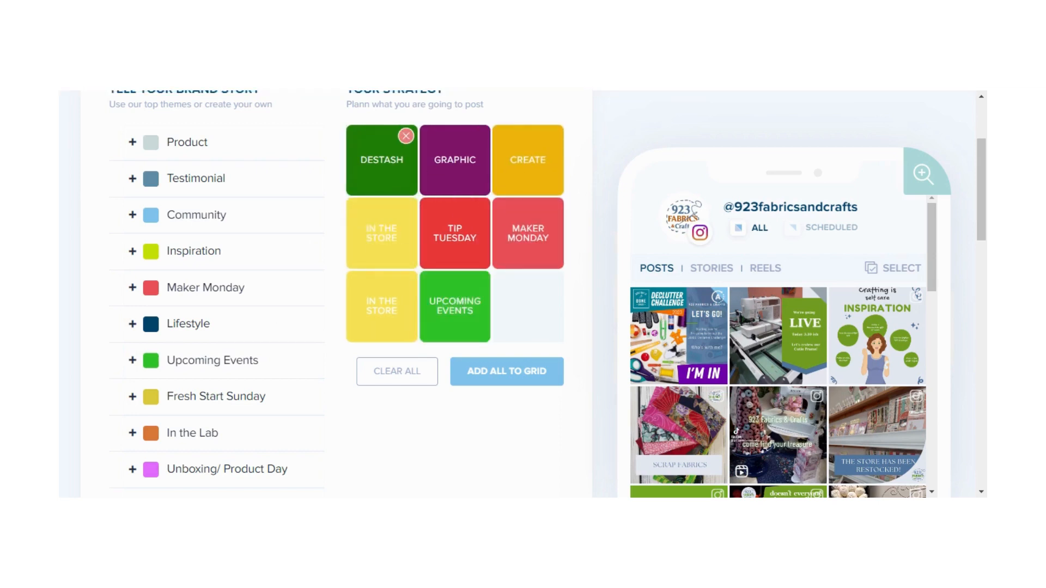
scroll(523, 313, up, 3)
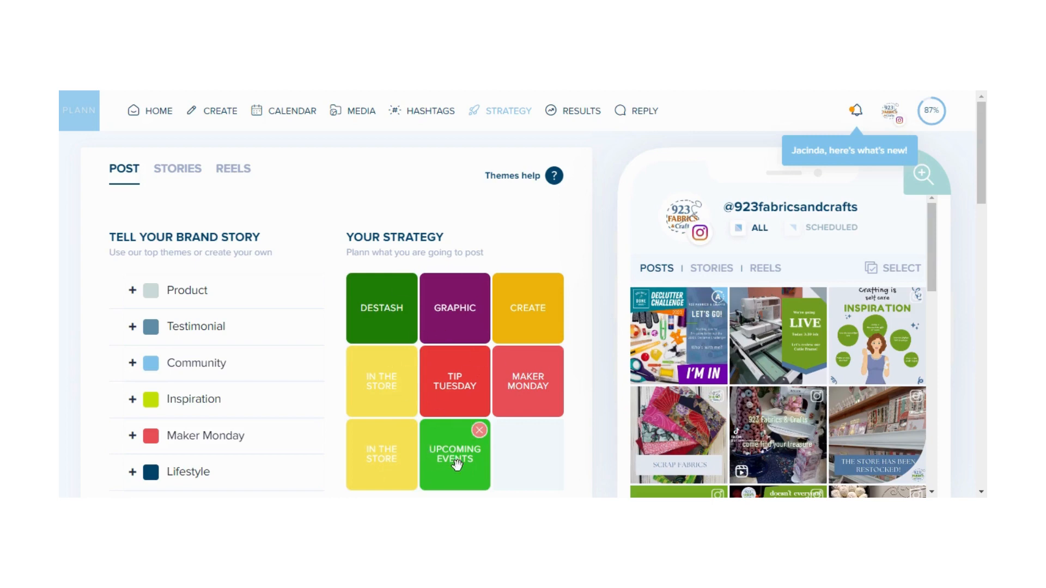
click(480, 433)
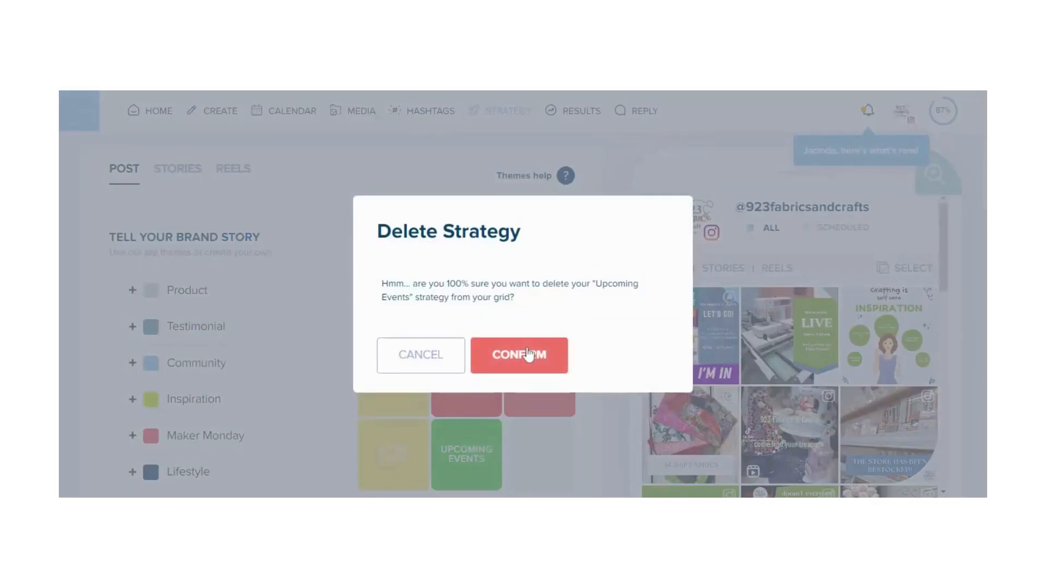
click(528, 355)
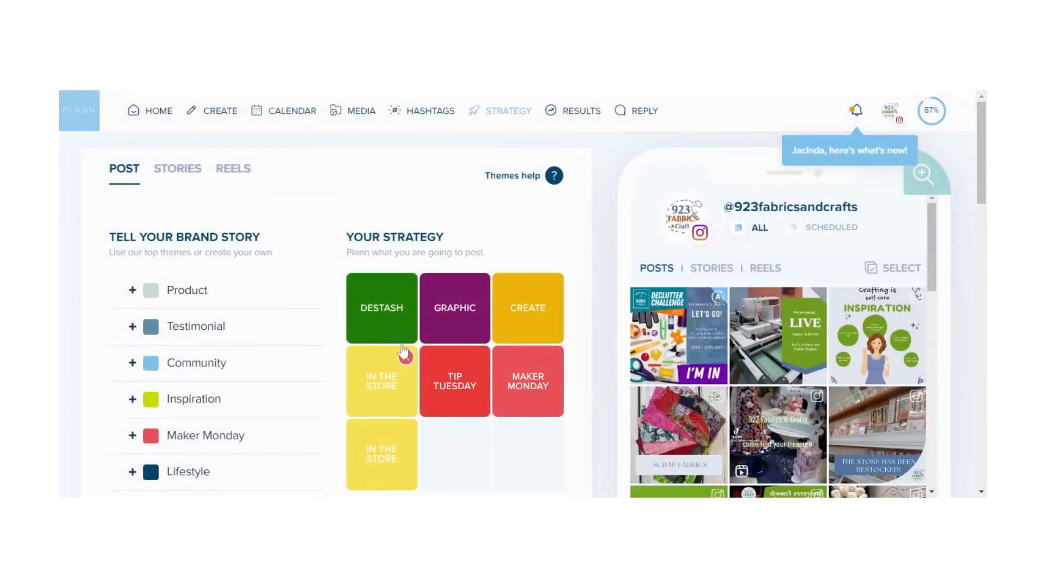
Open Content Prompts and browse the prompt grids for each industry, then close the prompts window
mouse_move(398, 322)
mouse_down()
mouse_move(527, 321)
mouse_move(398, 322)
mouse_up()
scroll(522, 295, down, 1)
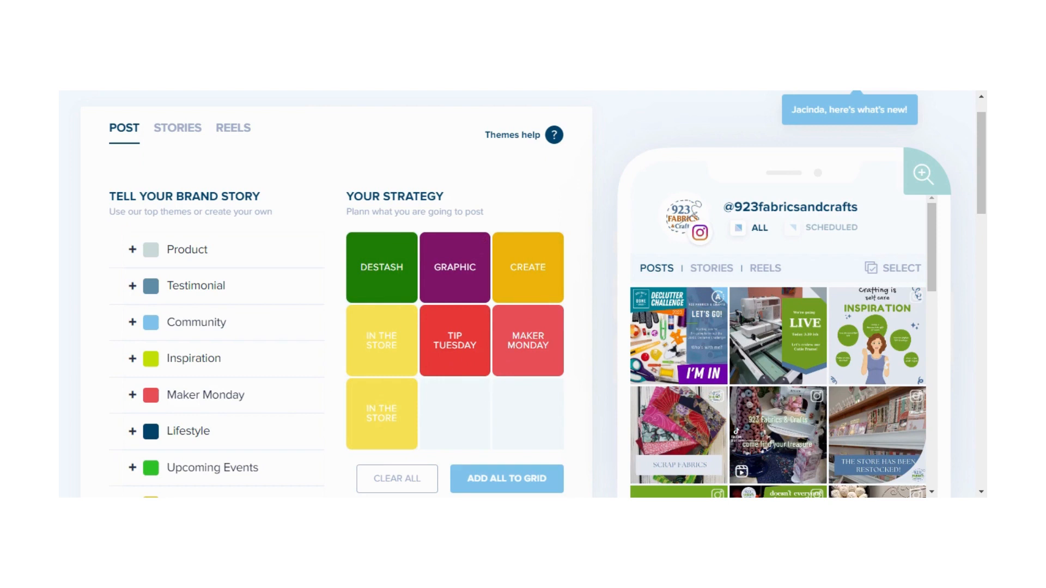
scroll(445, 411, down, 6)
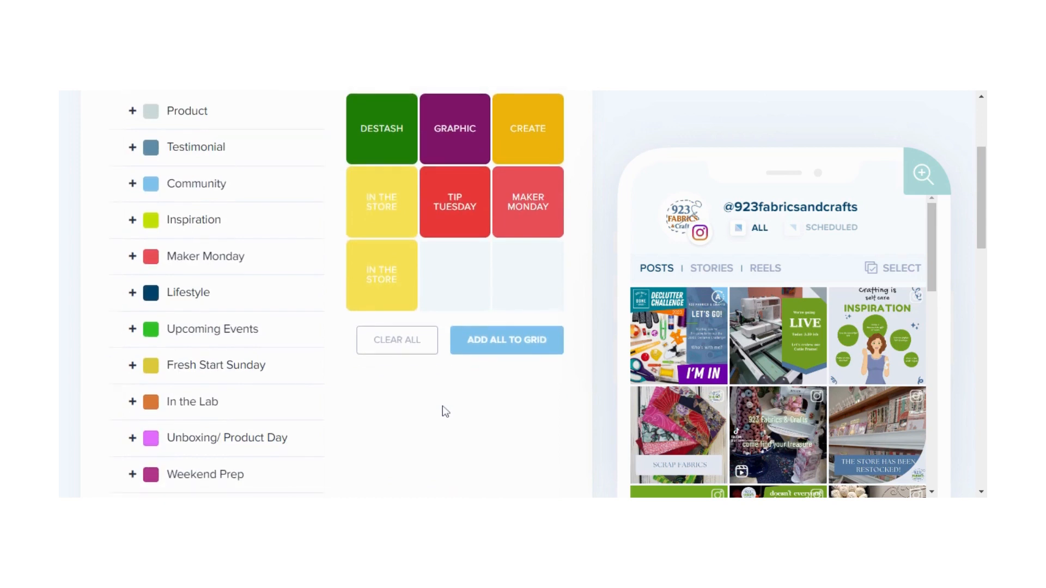
scroll(445, 411, down, 9)
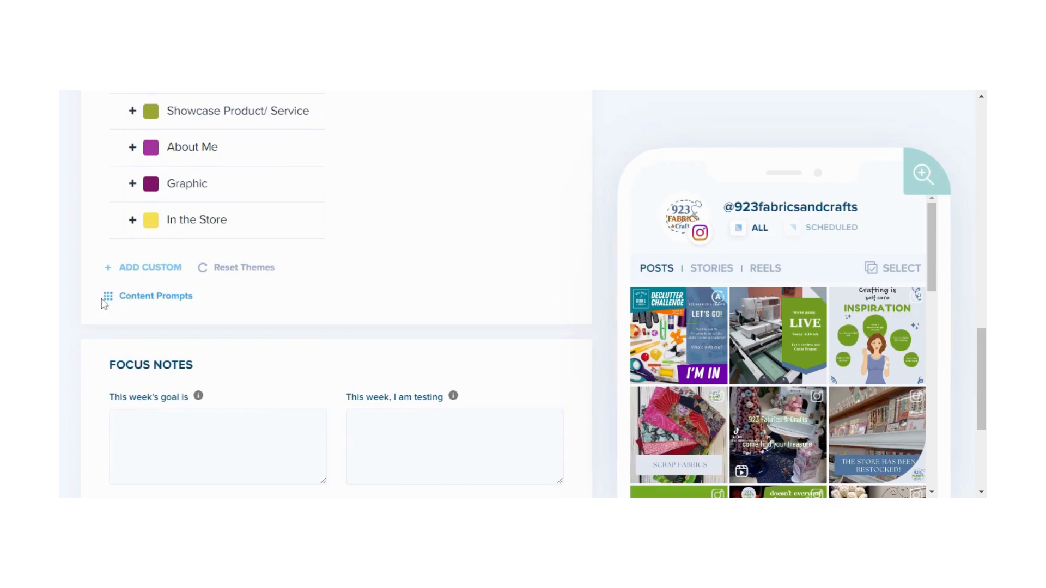
click(110, 298)
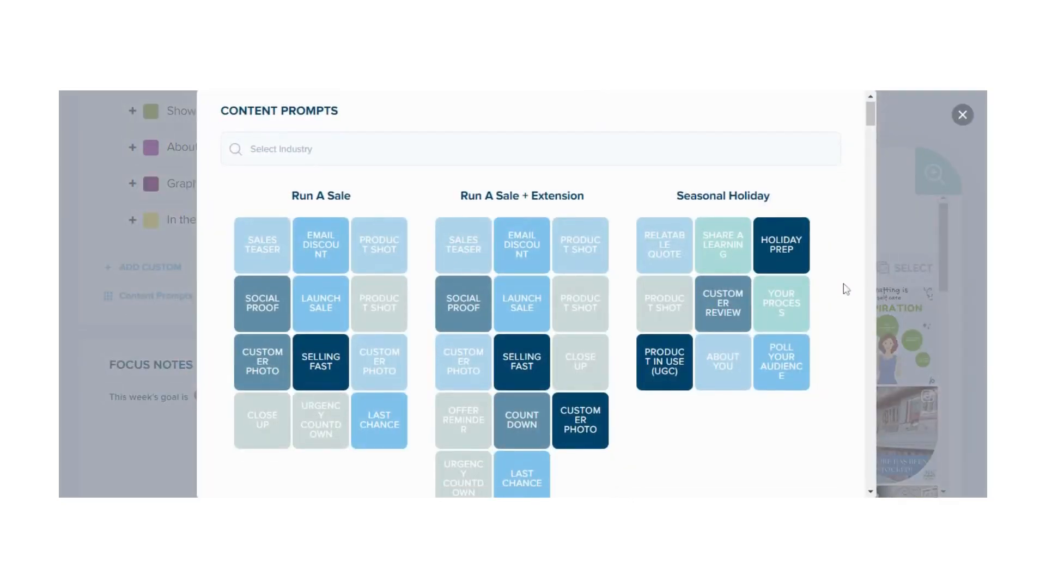
scroll(845, 289, down, 2)
scroll(846, 290, down, 5)
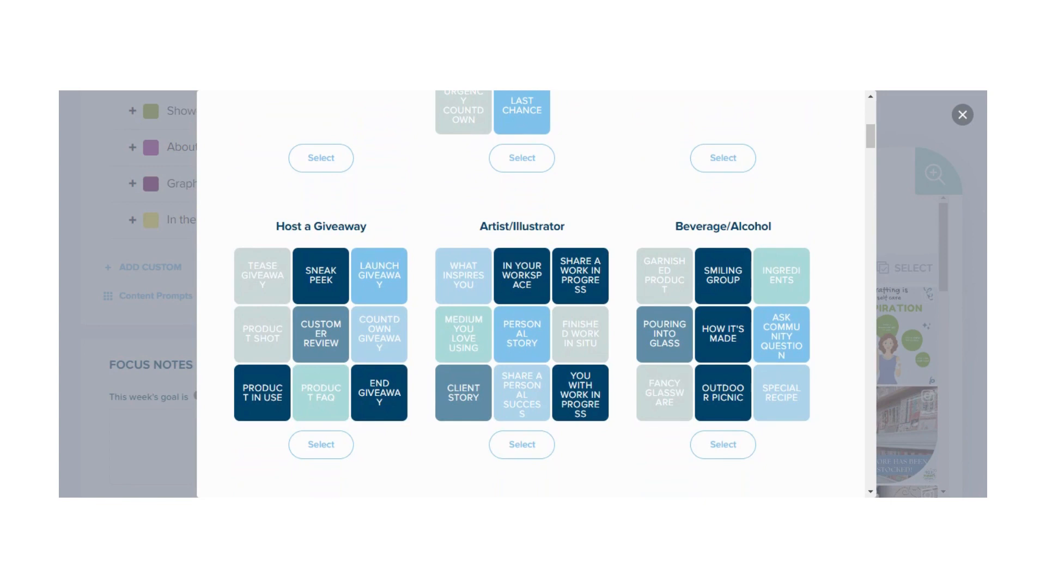
scroll(522, 294, down, 3)
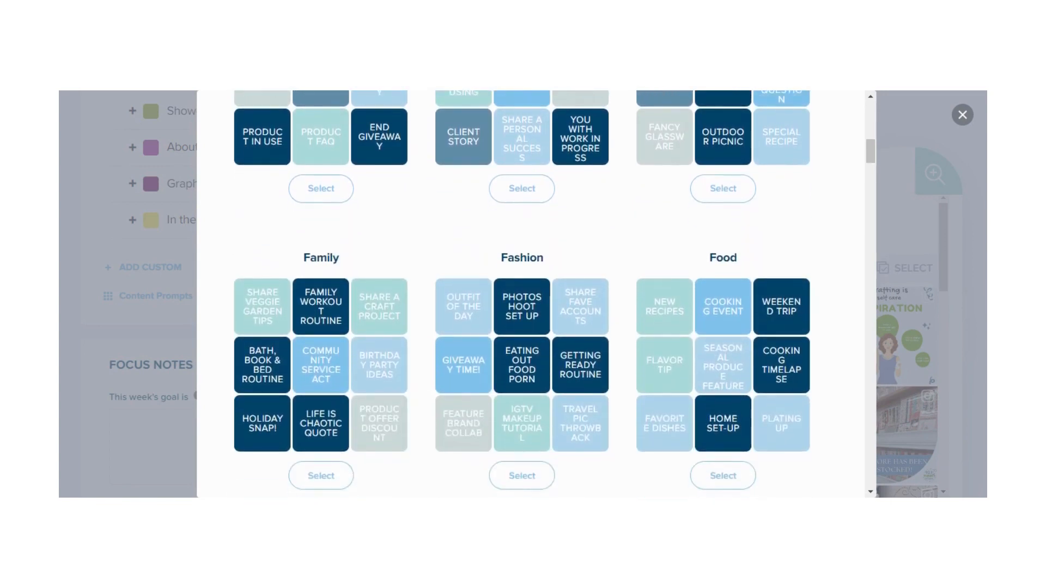
scroll(522, 294, down, 3)
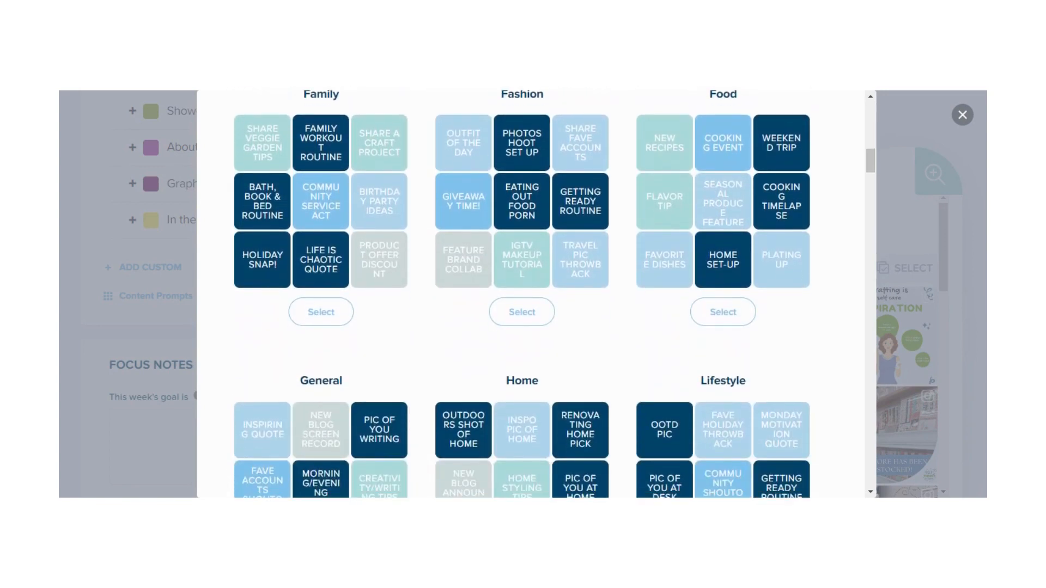
scroll(522, 294, down, 4)
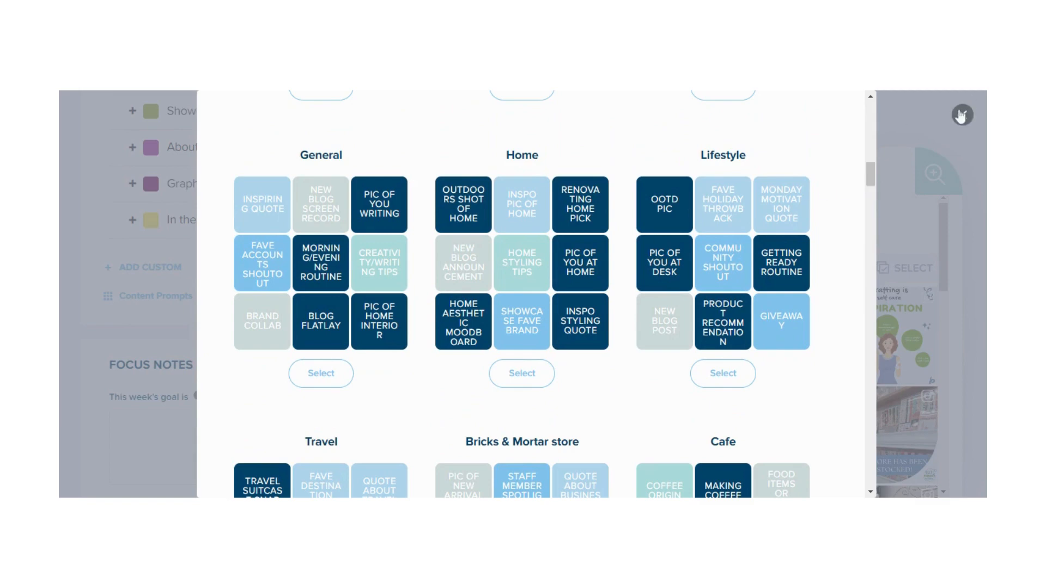
click(962, 113)
scroll(296, 217, up, 5)
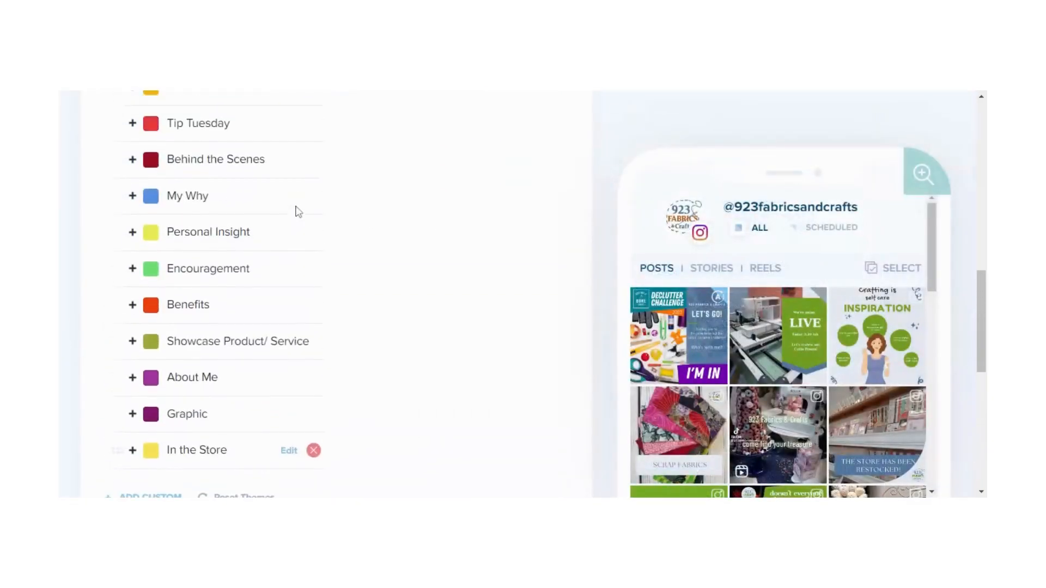
Scroll through the Strategy page to review the post theme grid and the Focus Notes fields
scroll(227, 180, up, 5)
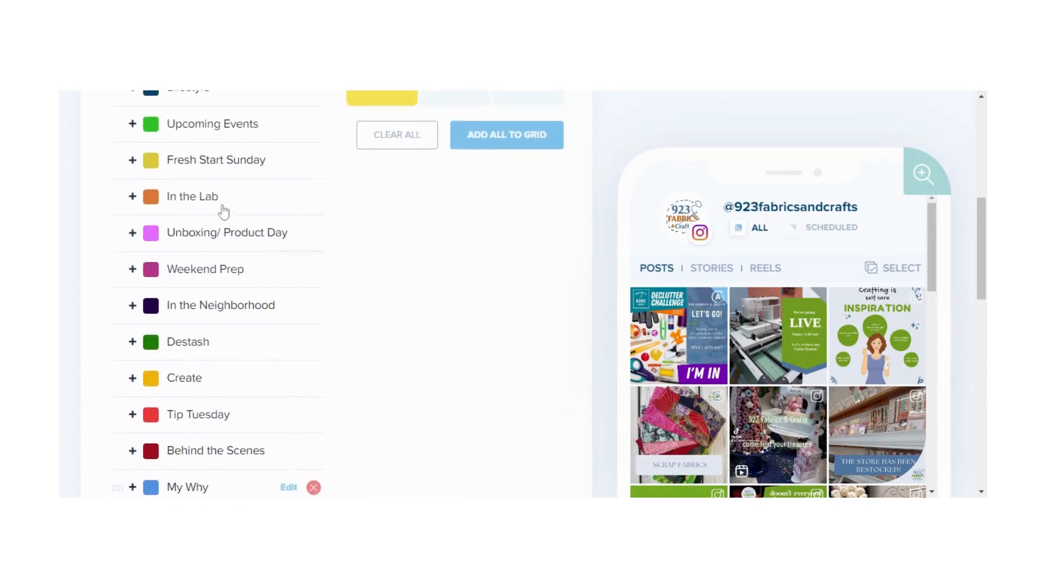
scroll(223, 212, up, 4)
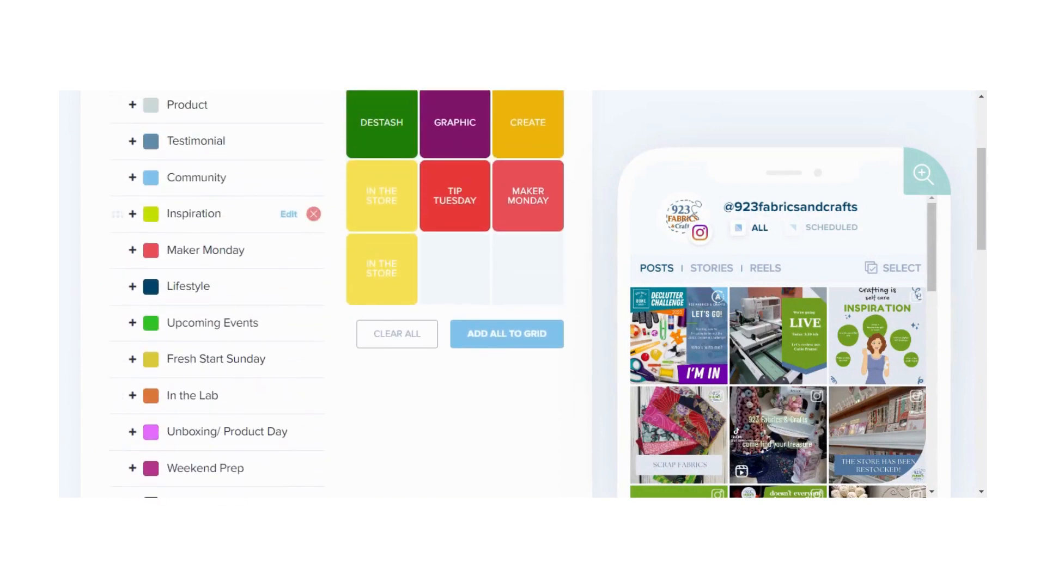
scroll(223, 213, up, 3)
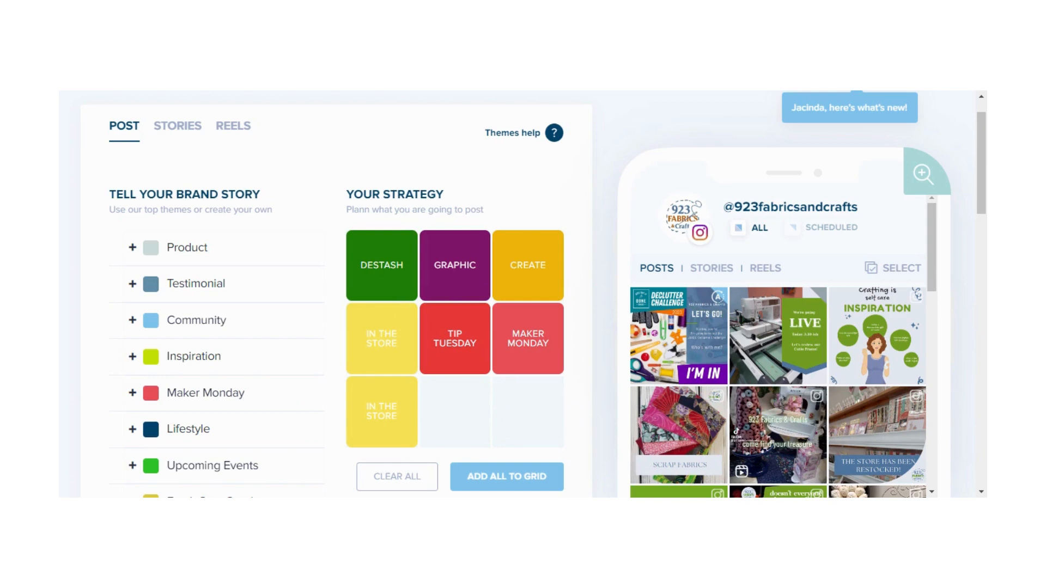
scroll(327, 294, down, 13)
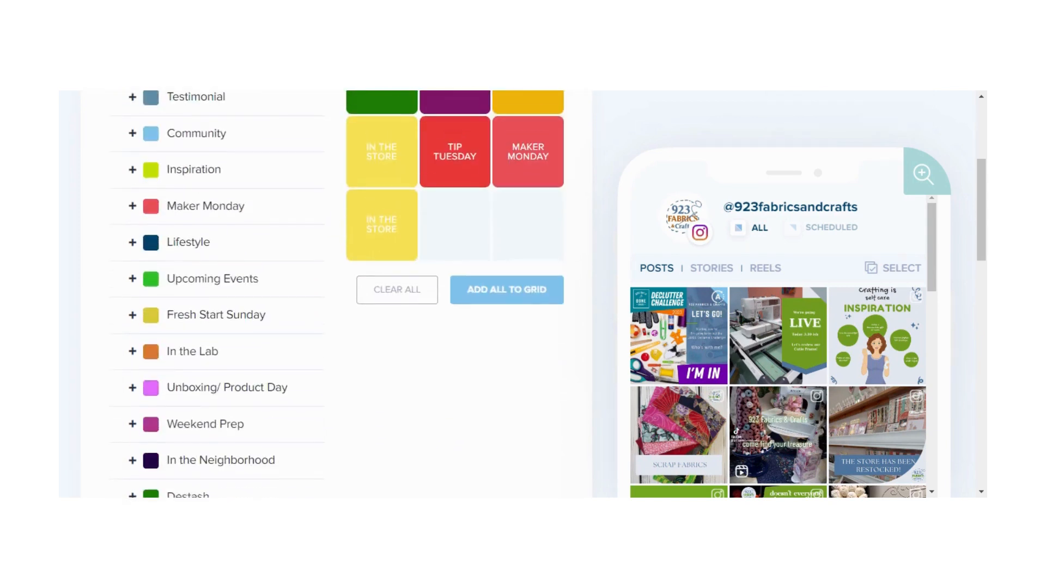
scroll(336, 294, down, 4)
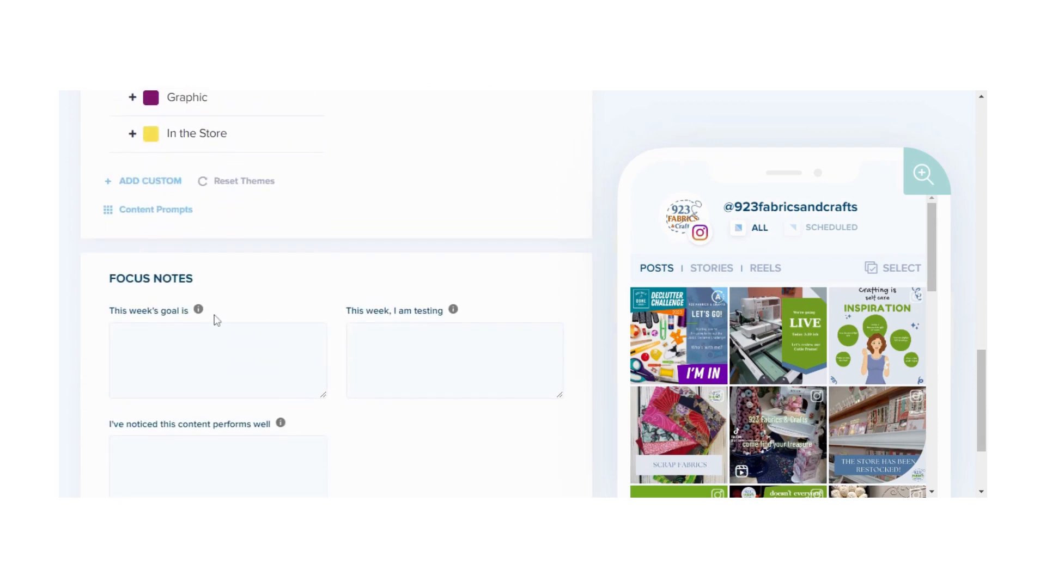
scroll(216, 319, down, 2)
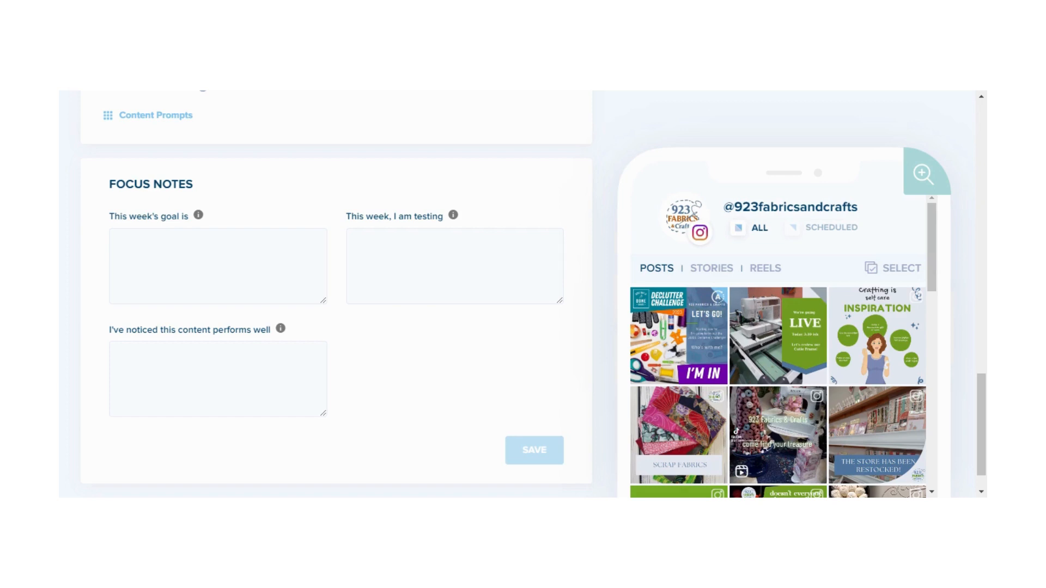
scroll(337, 295, down, 1)
scroll(337, 294, up, 5)
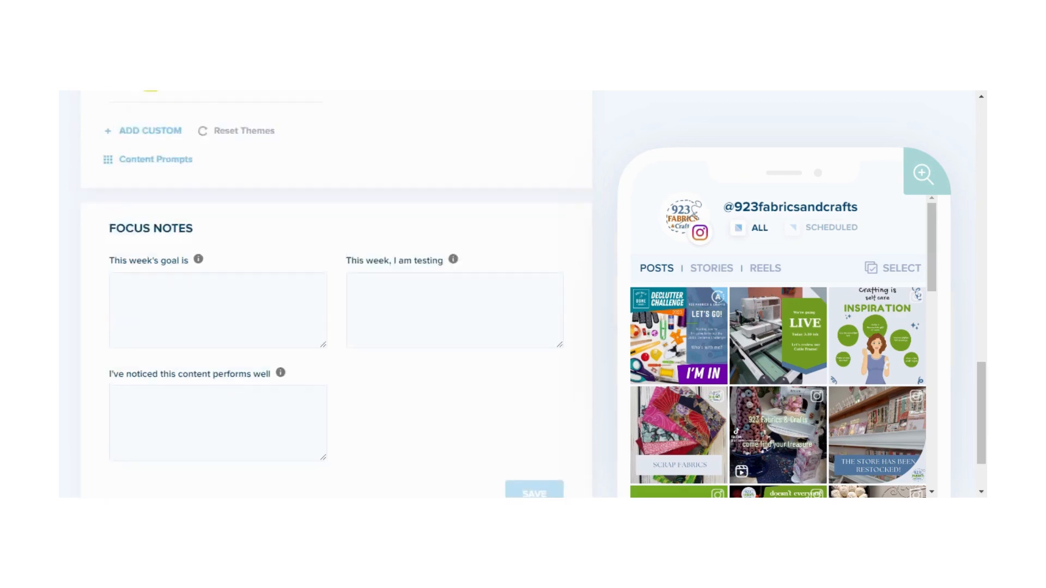
scroll(336, 295, up, 10)
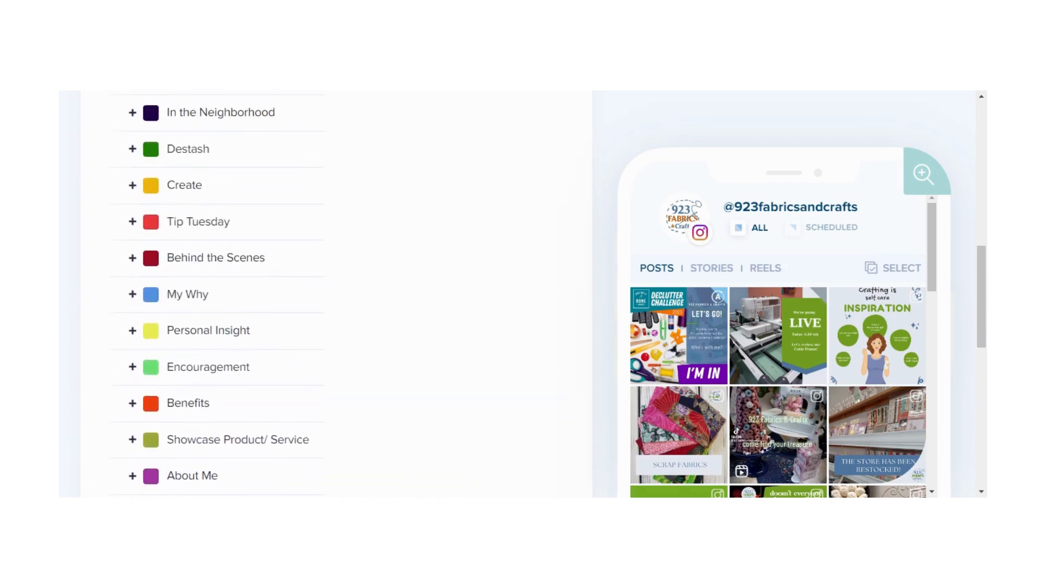
scroll(455, 376, up, 5)
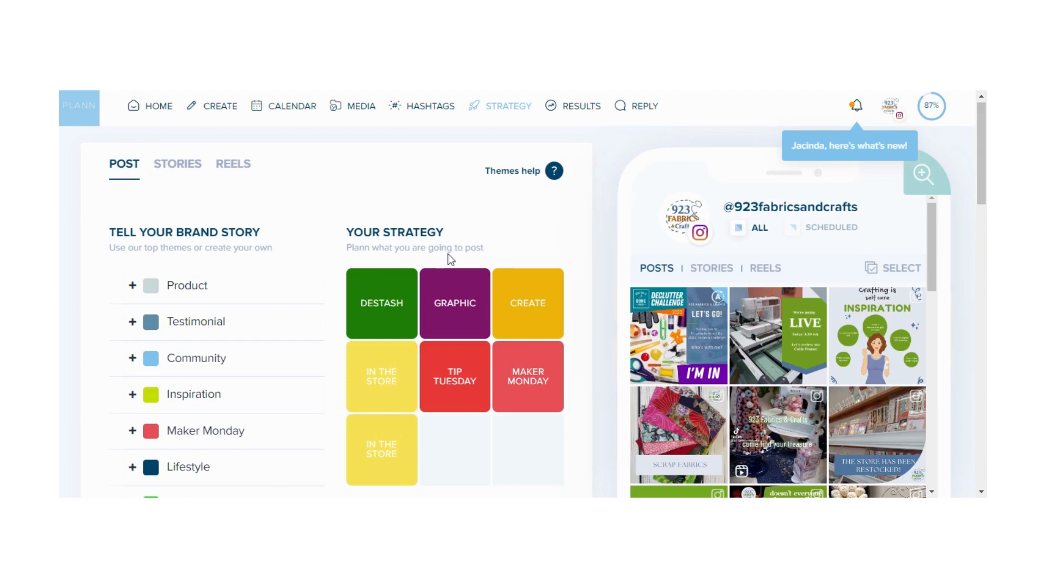
View the Stories and Reels strategy grids, then return to the Post strategy grid
click(170, 175)
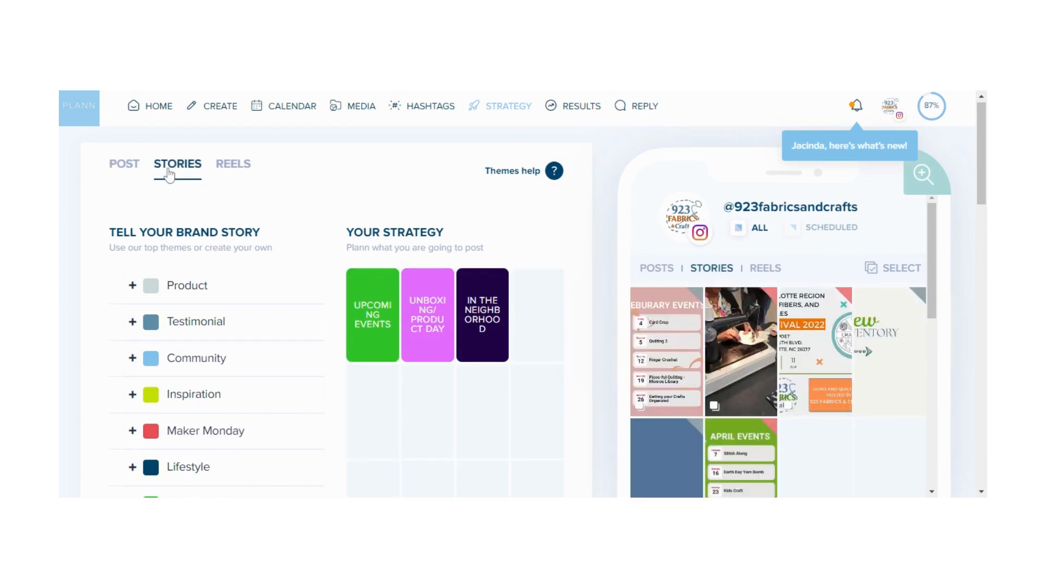
click(237, 168)
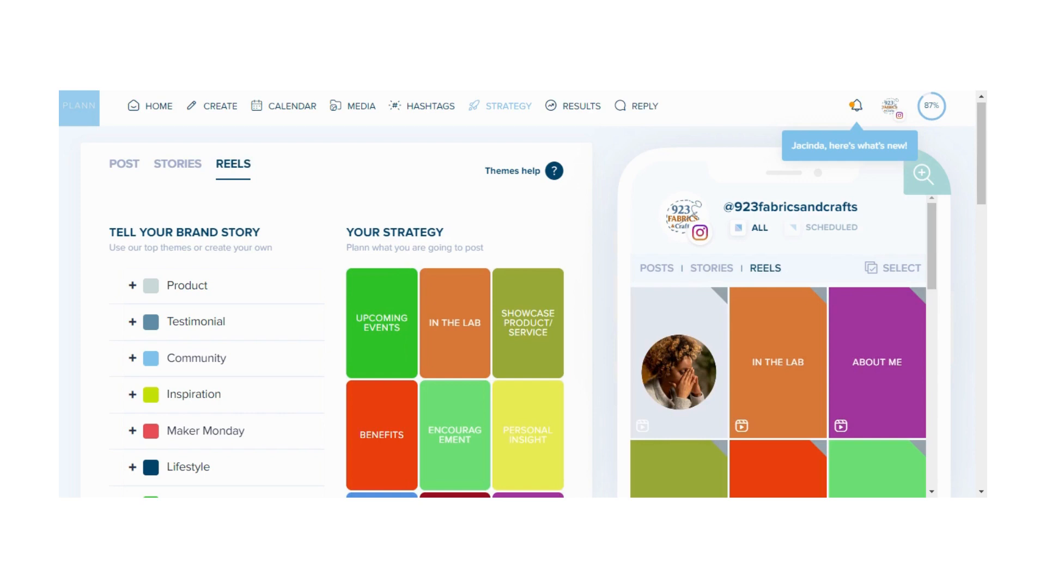
scroll(304, 268, down, 2)
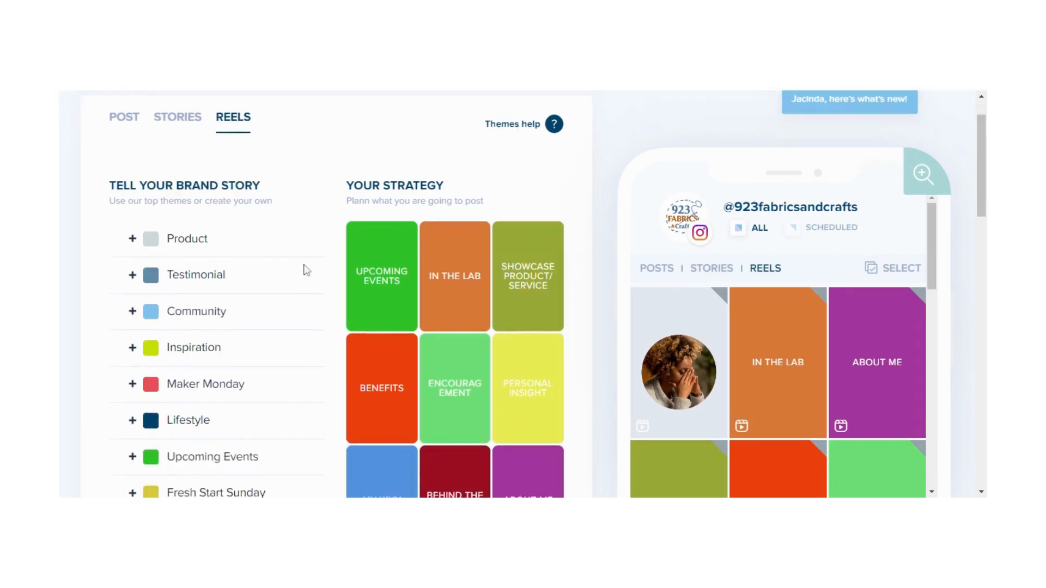
scroll(304, 269, down, 2)
scroll(304, 269, up, 2)
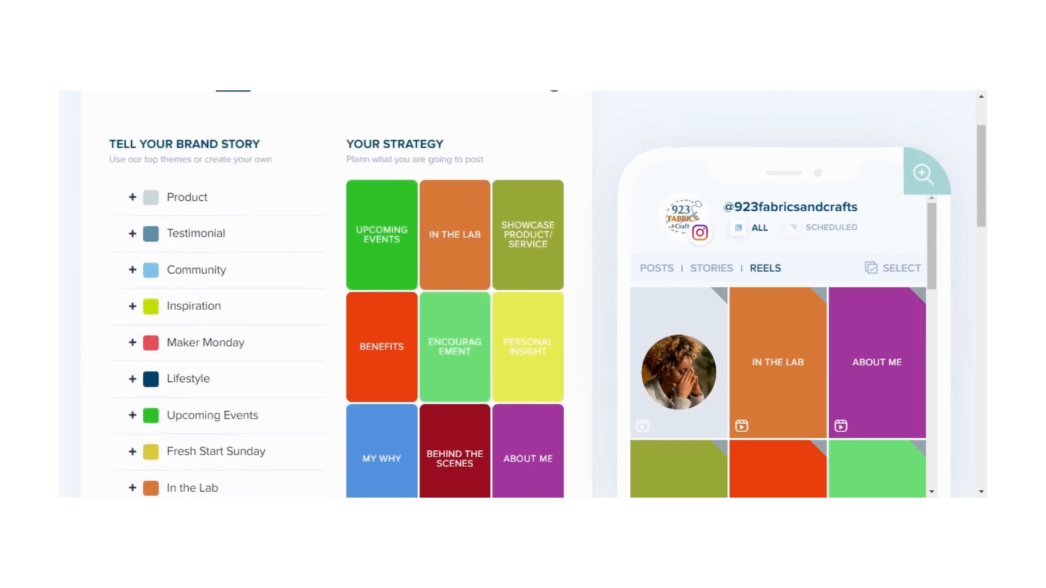
scroll(311, 196, up, 2)
click(121, 171)
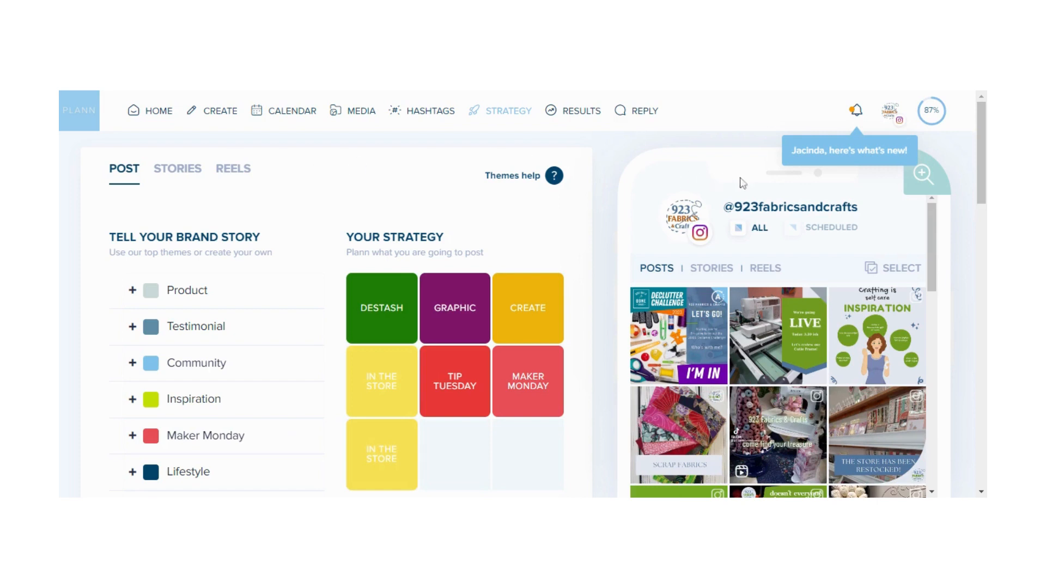
Switch to the 923 FabricsandCrafts Facebook account and open its Strategy page
click(894, 117)
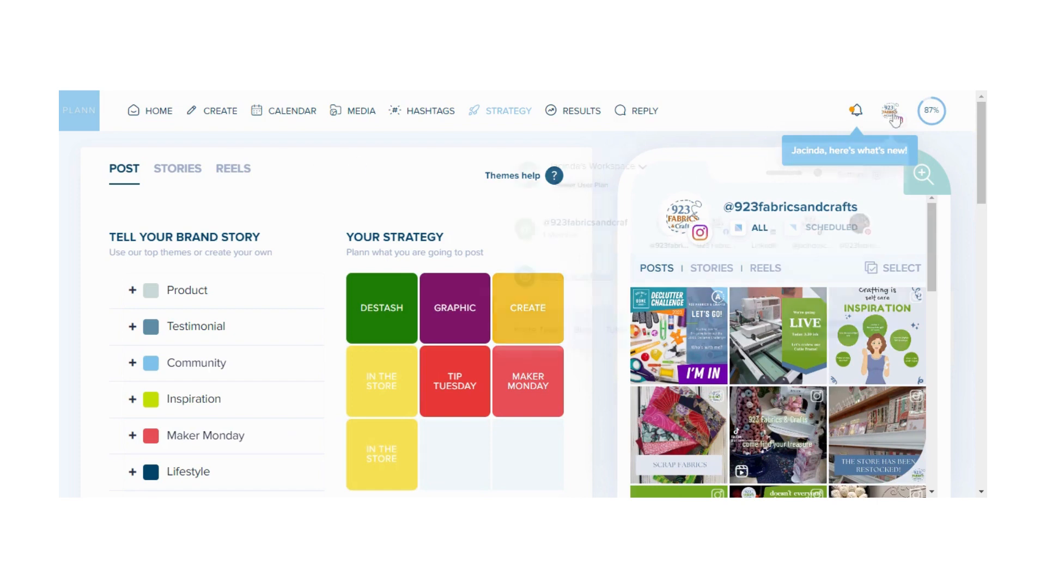
click(716, 226)
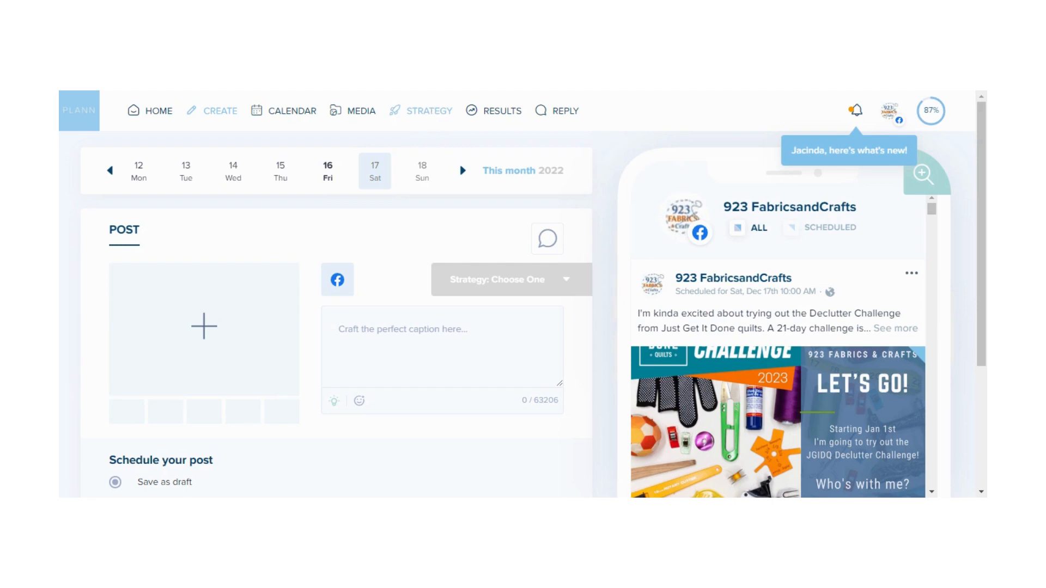
click(421, 111)
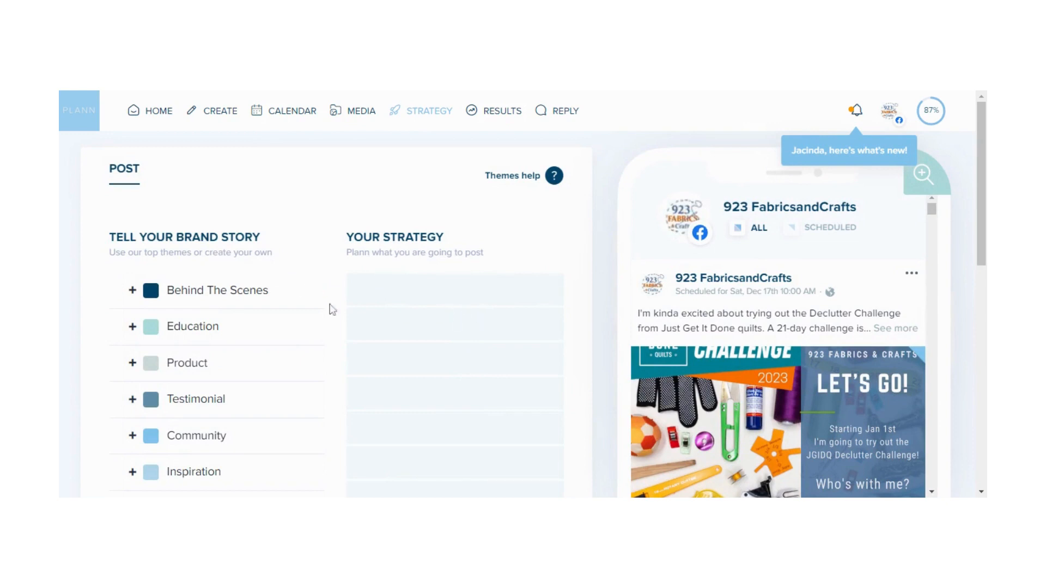
Open Content Prompts and select the Run A Sale prompt set for the Facebook strategy grid
mouse_move(293, 329)
scroll(295, 330, down, 8)
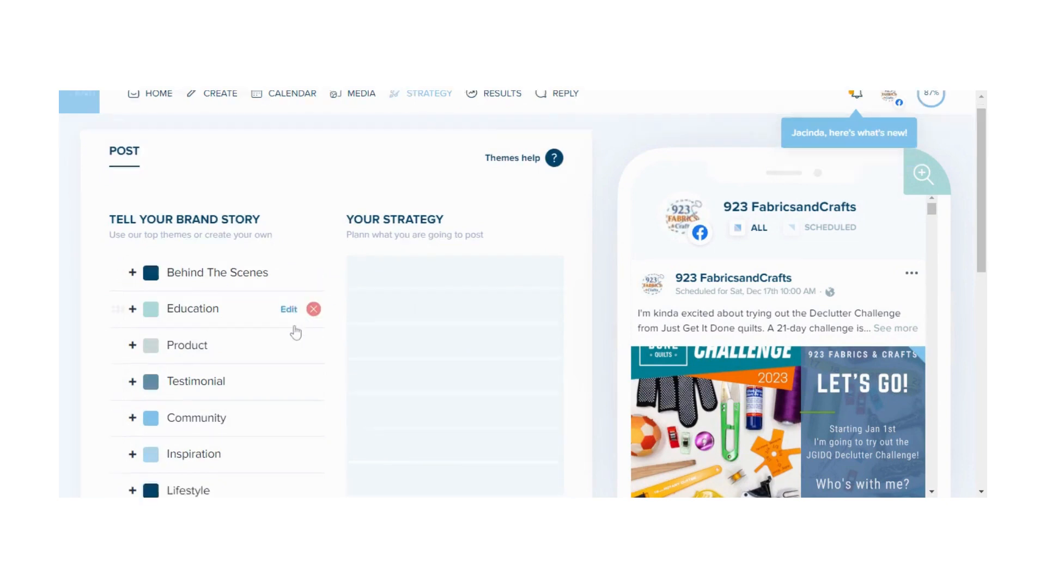
scroll(196, 260, up, 1)
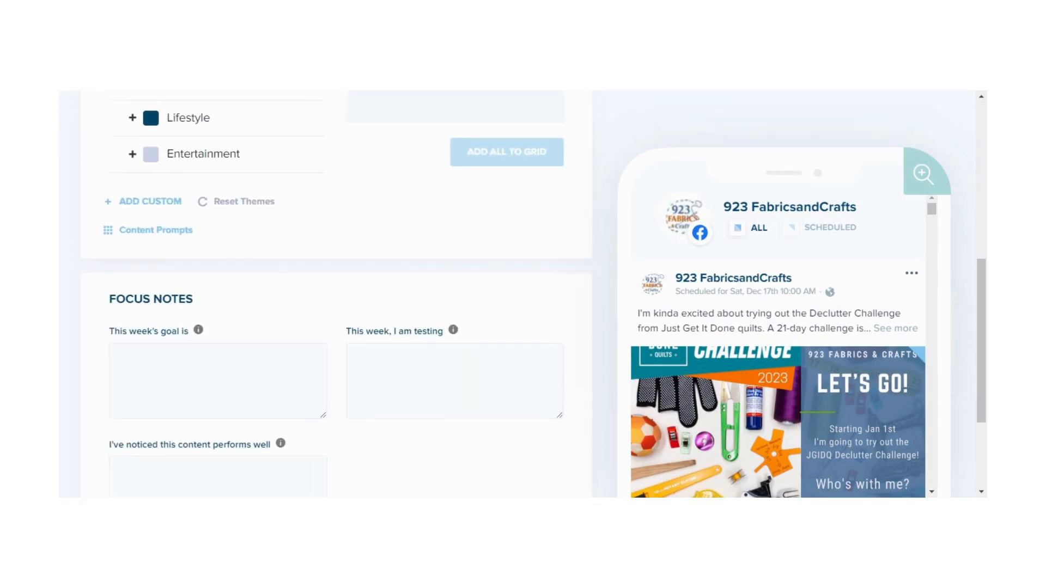
click(166, 234)
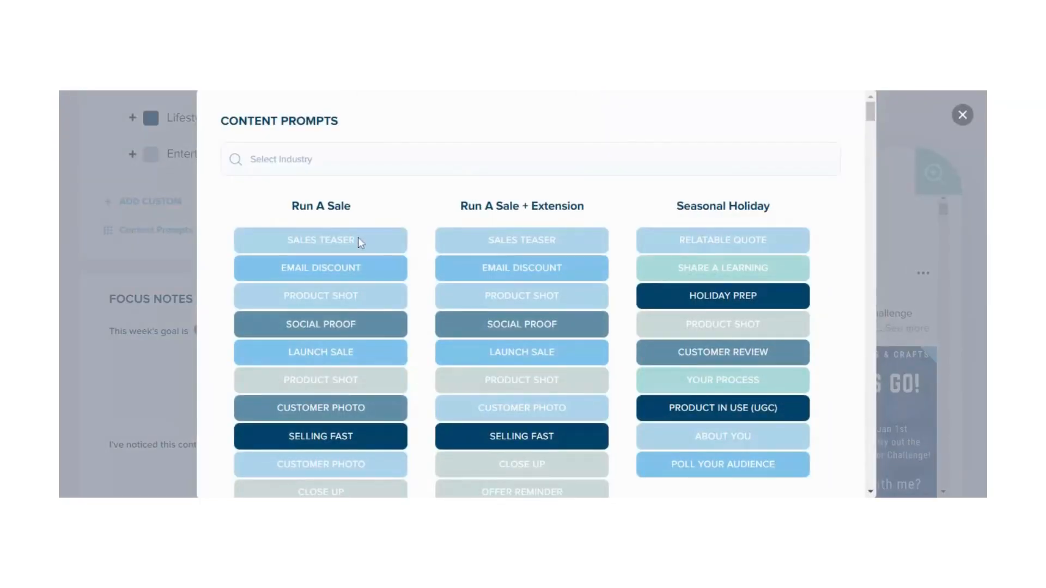
scroll(315, 321, down, 4)
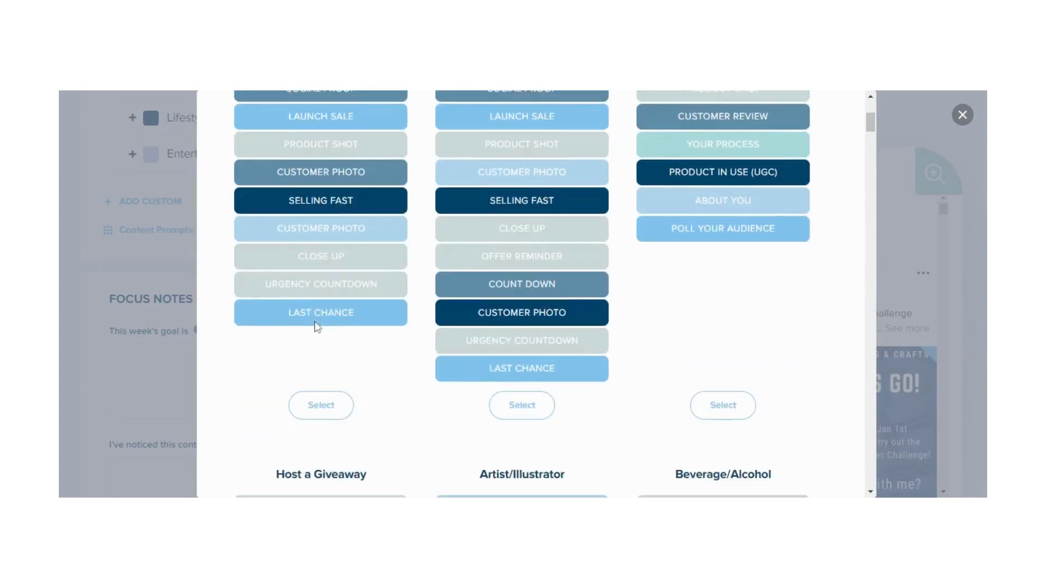
click(321, 388)
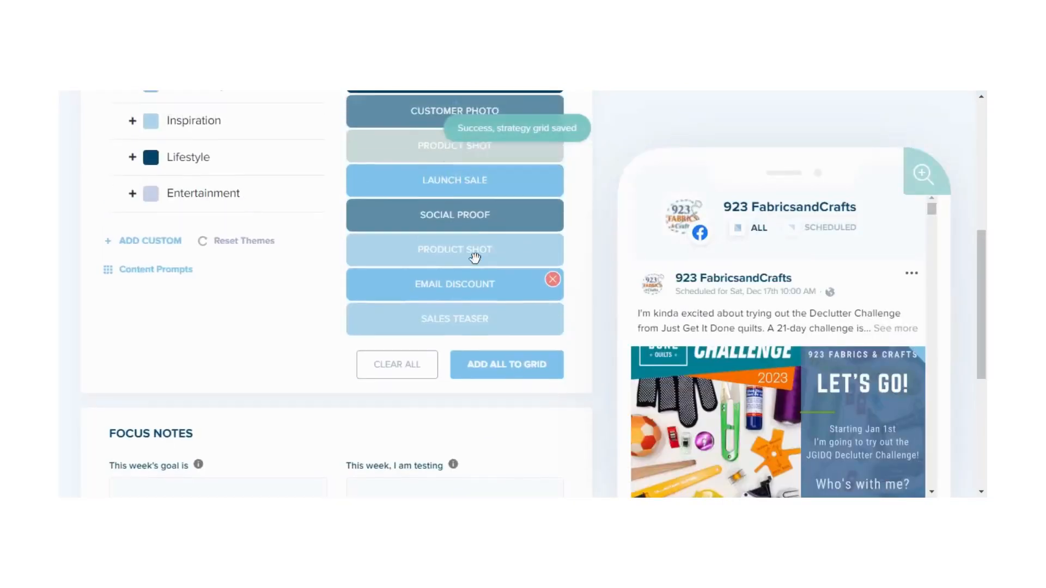
Scroll through the Run A Sale prompts filled into the strategy grid
scroll(475, 256, up, 4)
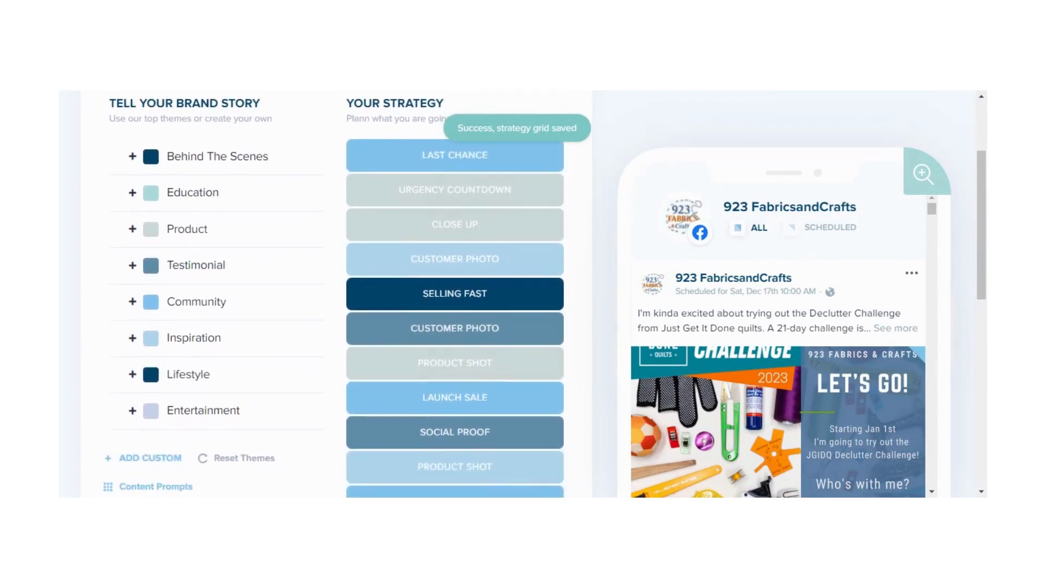
scroll(455, 267, down, 3)
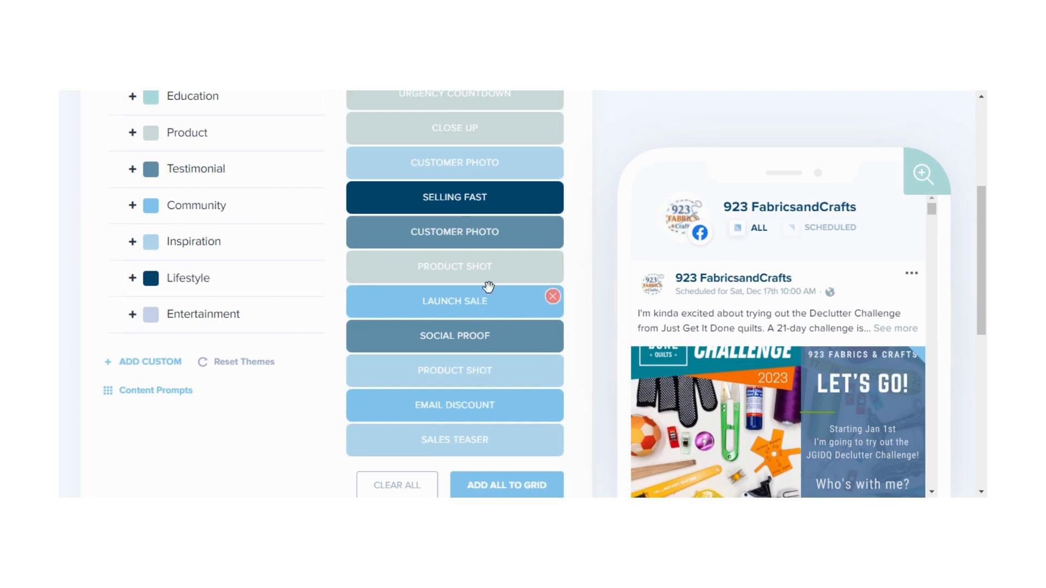
scroll(433, 262, down, 1)
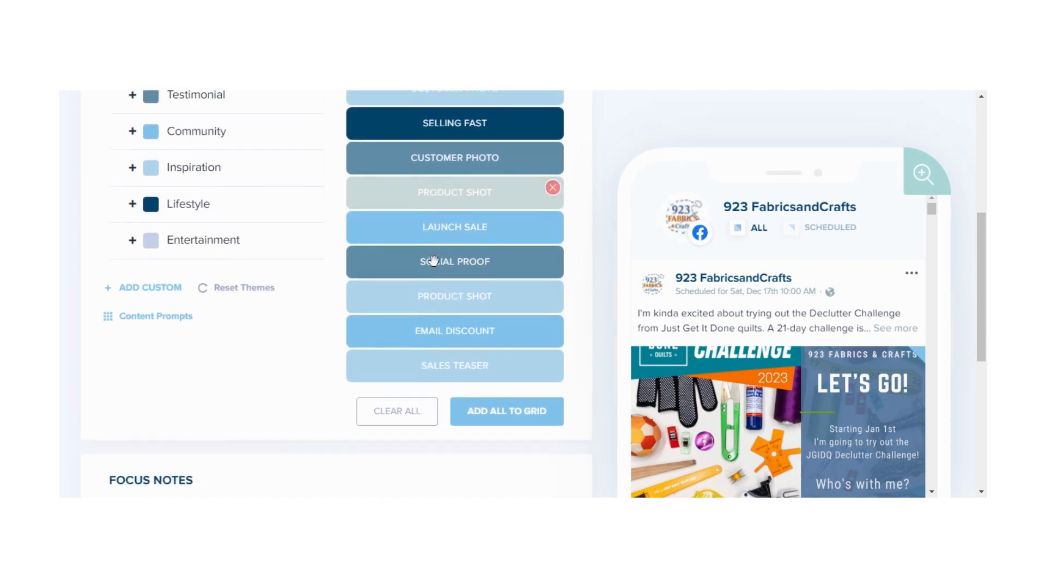
scroll(433, 261, up, 3)
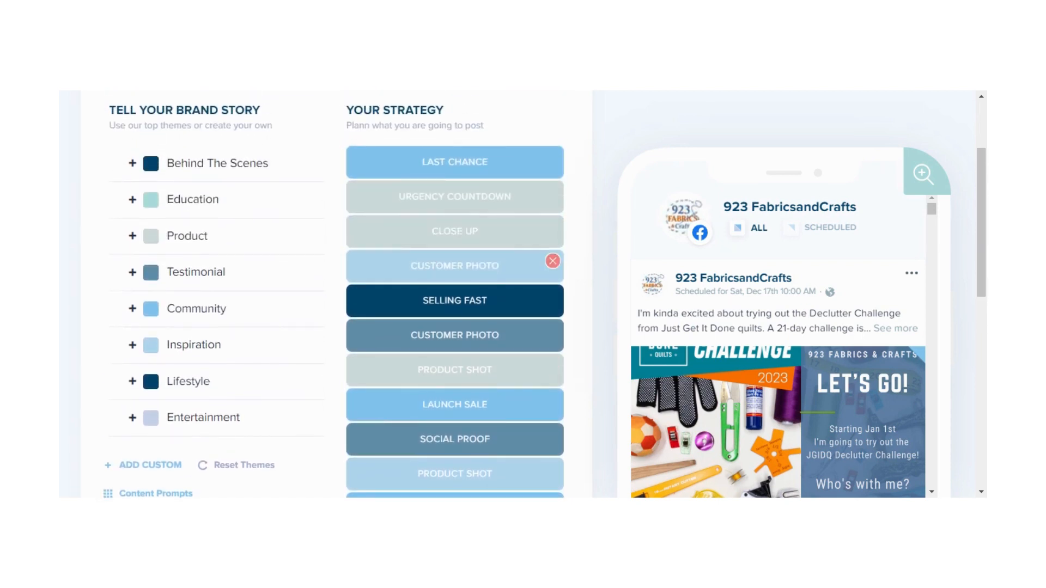
scroll(455, 265, up, 2)
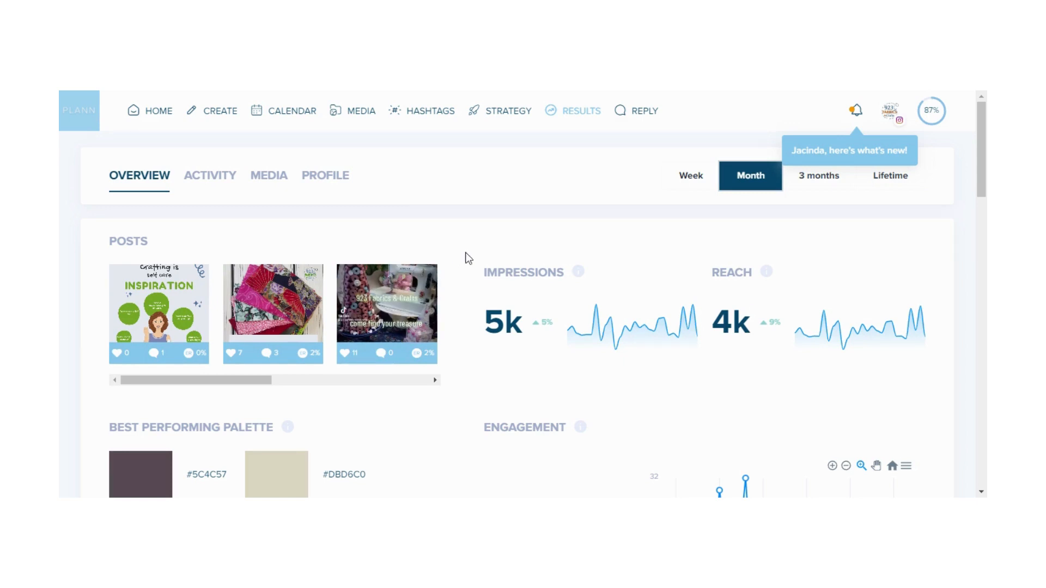
Review the Results overview for posts, colour palette, engagement, stories, post ranking and follower growth
scroll(468, 258, down, 1)
scroll(468, 275, down, 2)
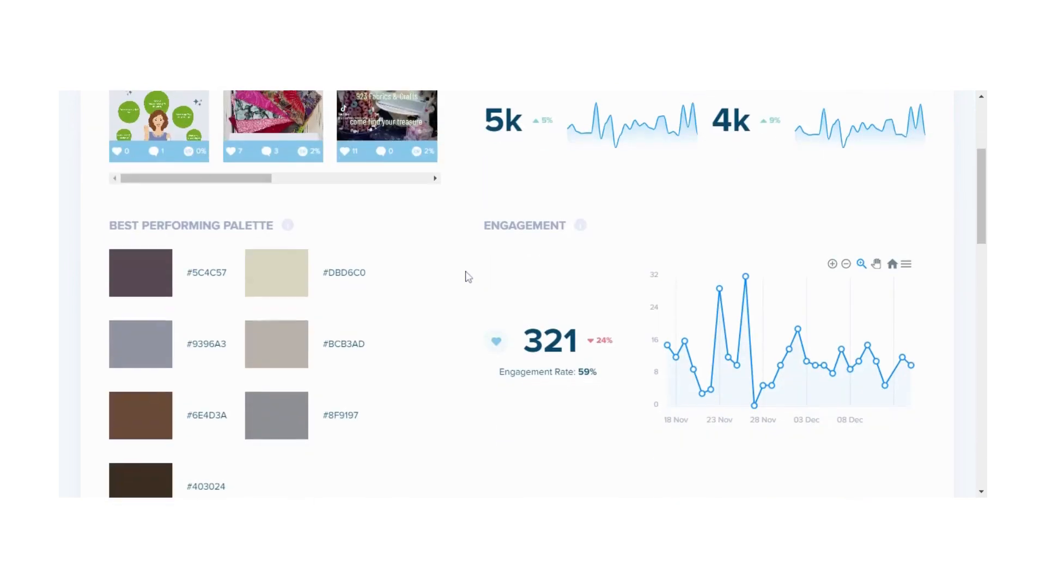
scroll(467, 277, down, 1)
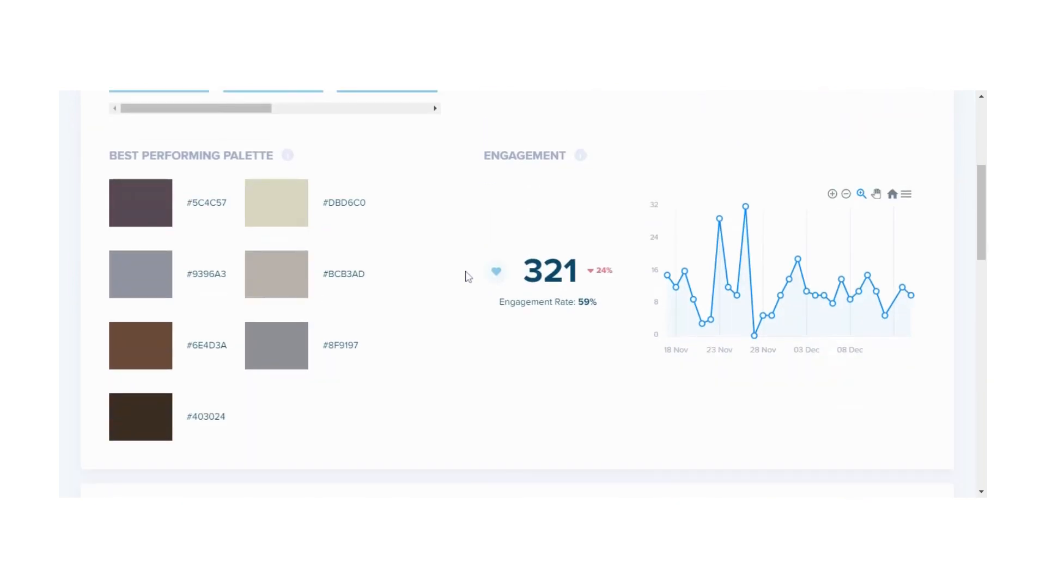
scroll(467, 277, down, 3)
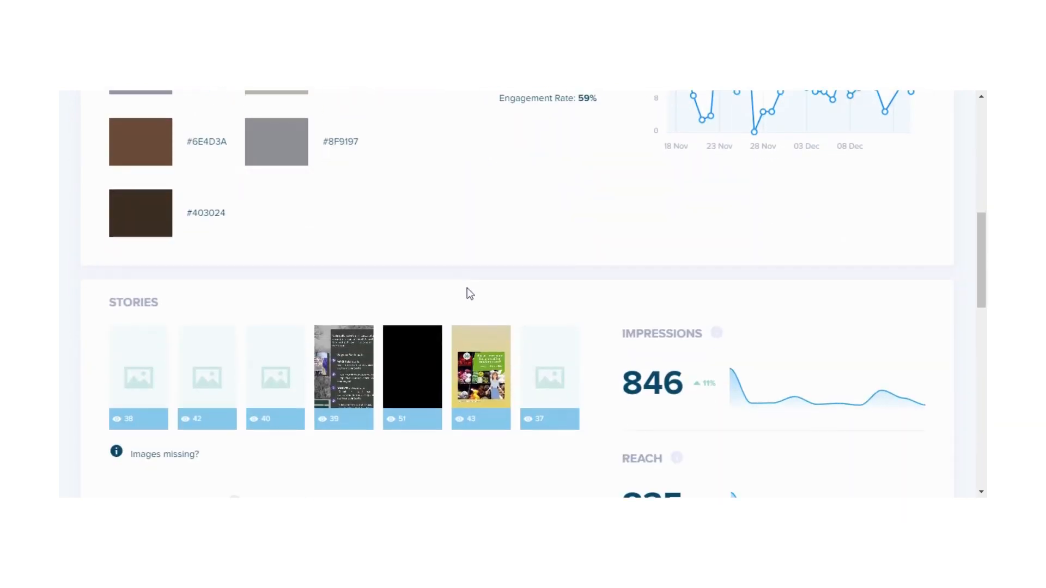
scroll(595, 388, down, 2)
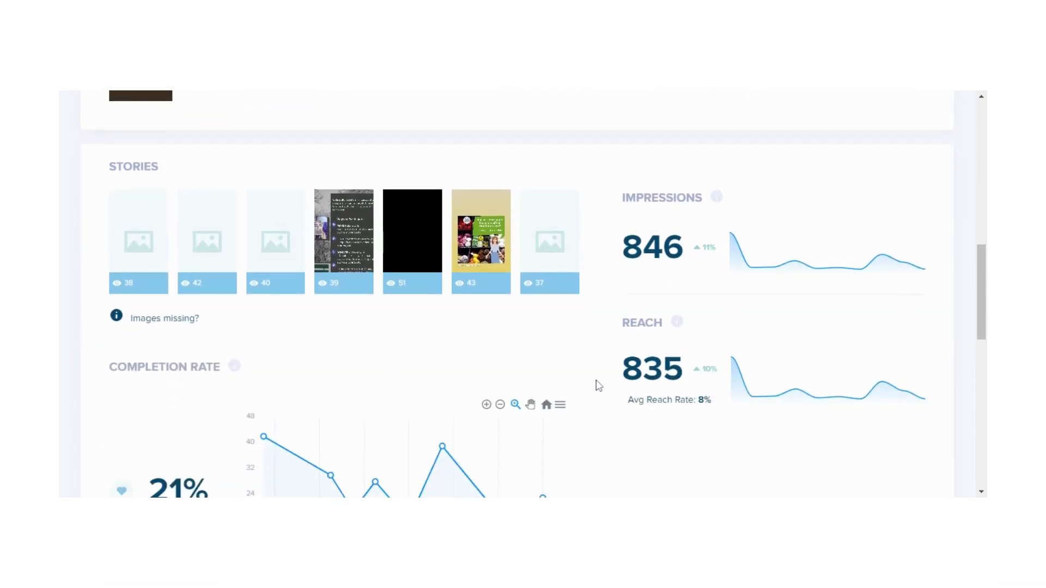
scroll(598, 385, down, 2)
scroll(599, 385, down, 3)
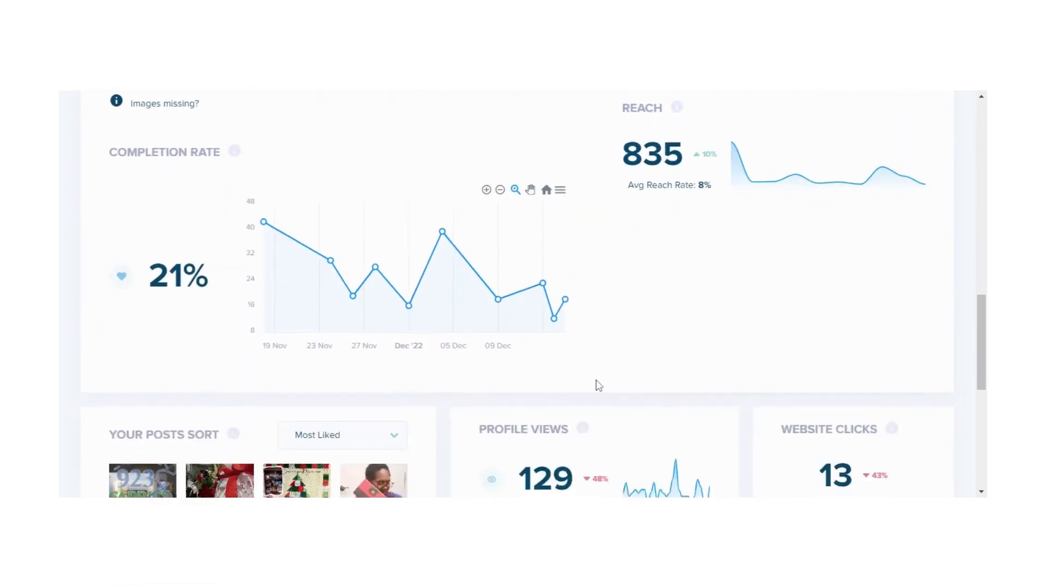
scroll(495, 400, down, 4)
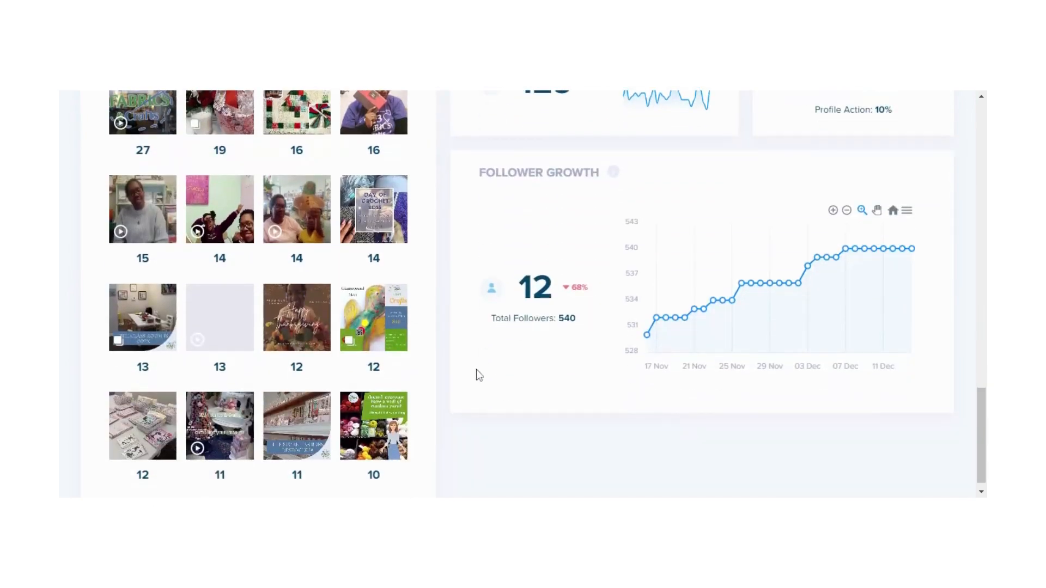
scroll(476, 370, down, 1)
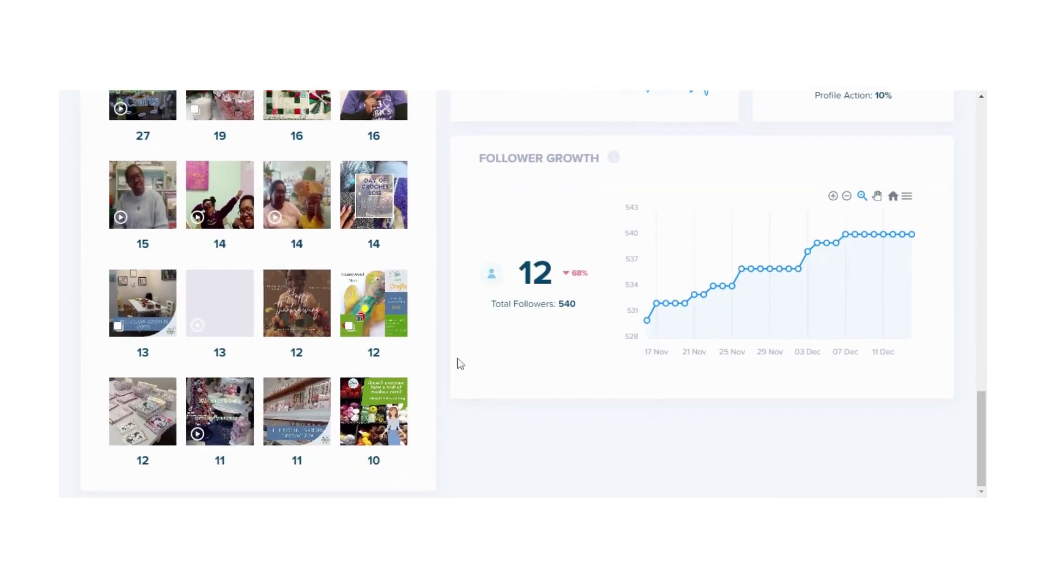
scroll(452, 347, up, 1)
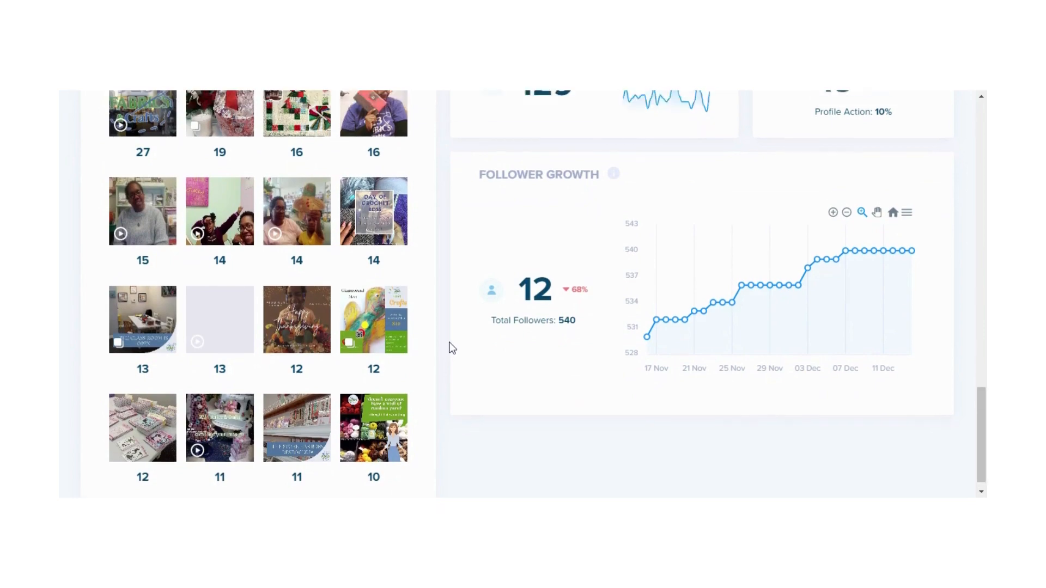
Return to the top of the Results overview and switch the reporting period to Week
scroll(452, 347, up, 3)
scroll(450, 347, up, 2)
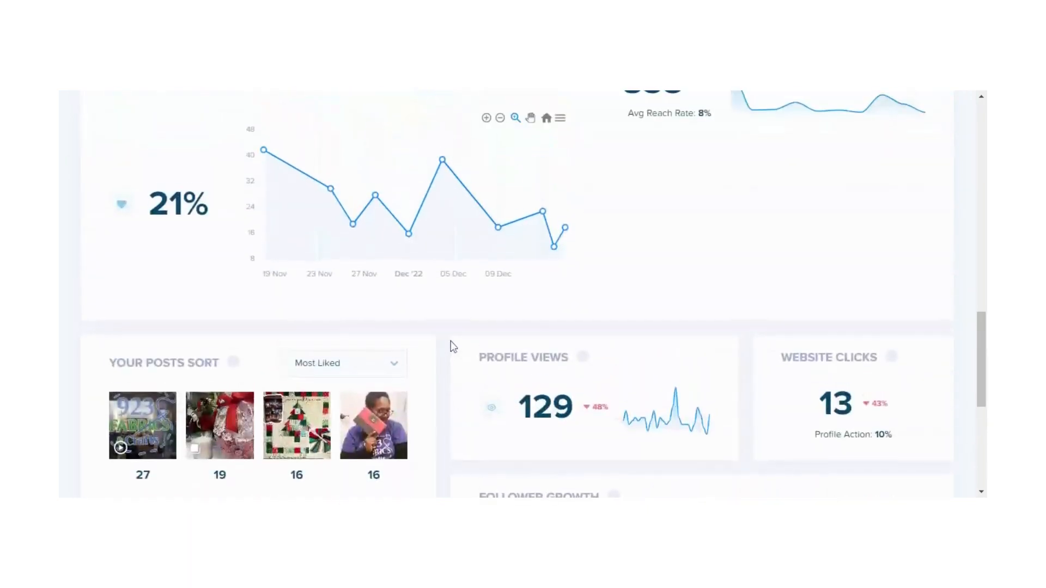
scroll(451, 357, up, 3)
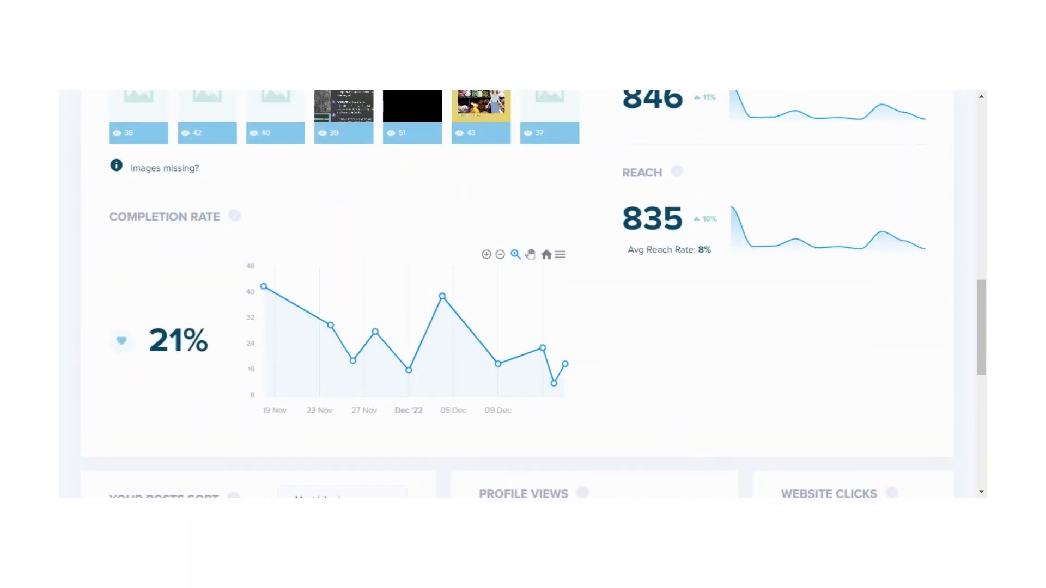
scroll(517, 305, up, 4)
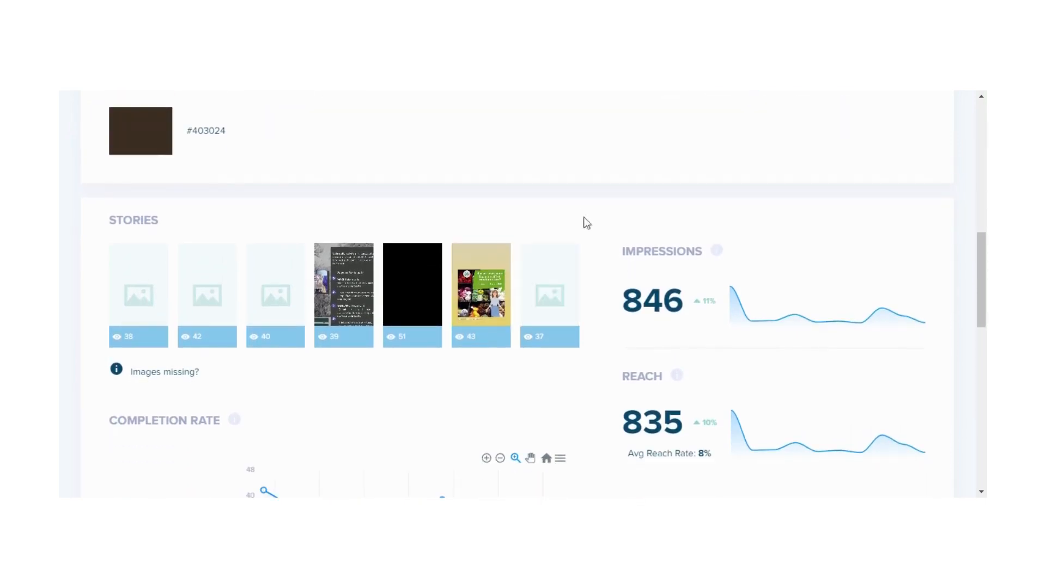
scroll(575, 213, up, 5)
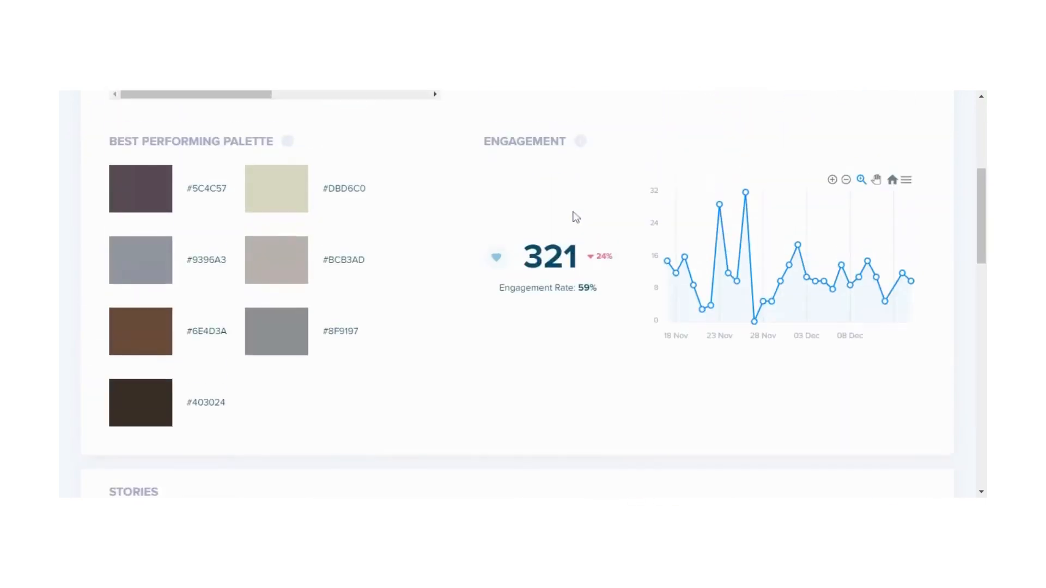
scroll(575, 217, up, 3)
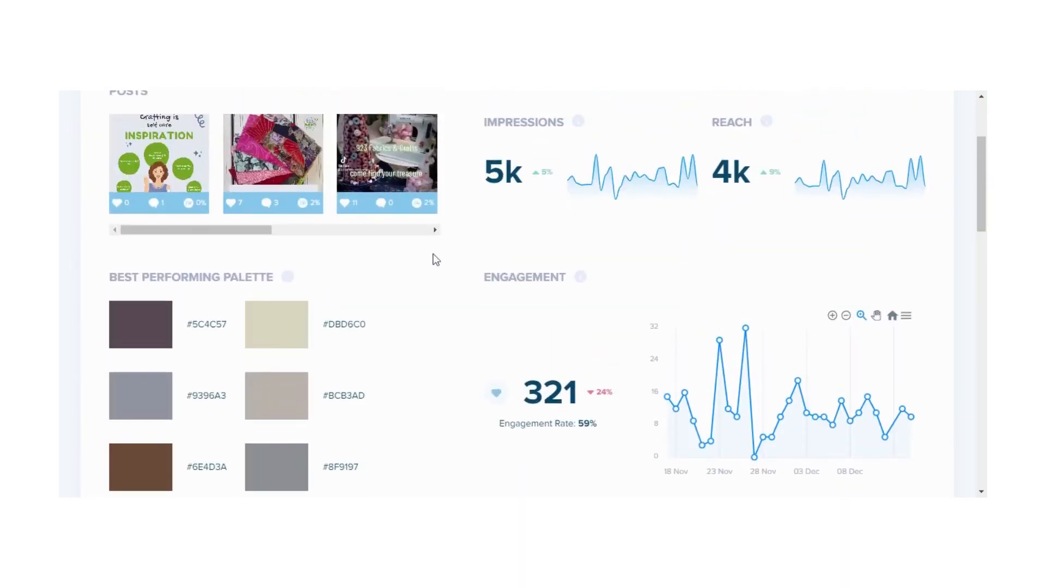
scroll(462, 253, up, 3)
scroll(462, 252, down, 3)
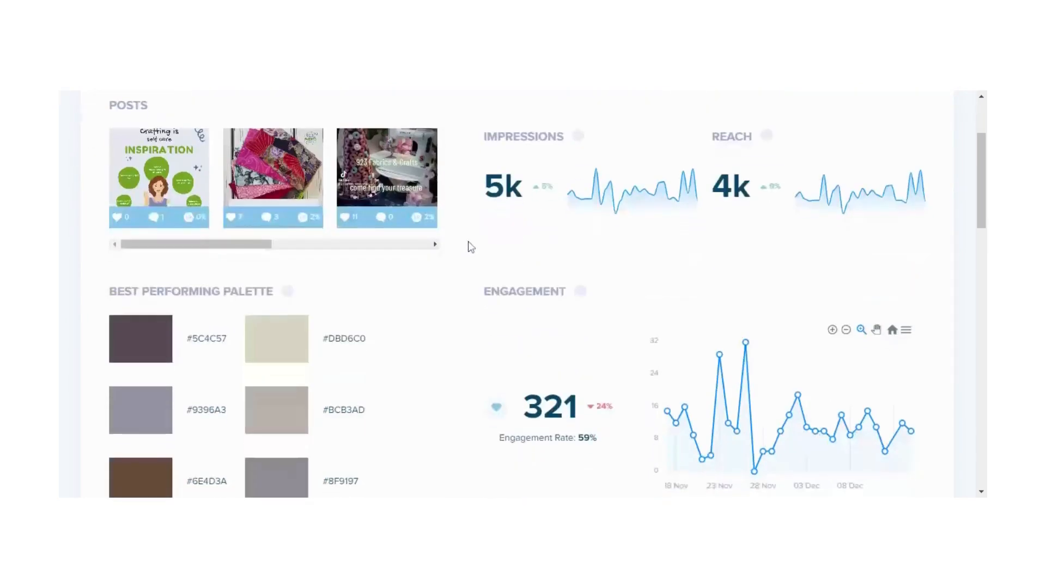
scroll(474, 282, up, 3)
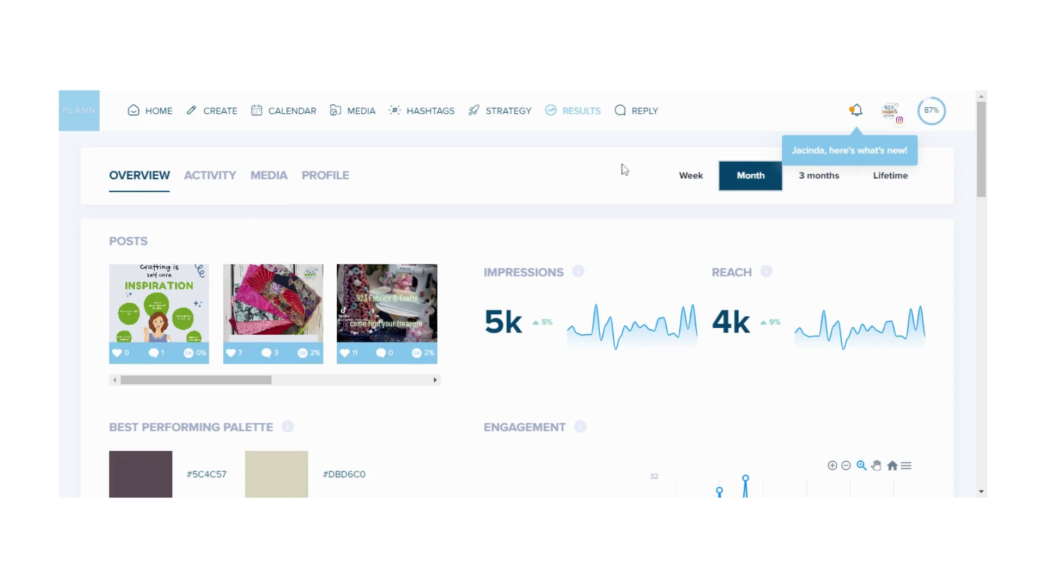
click(694, 184)
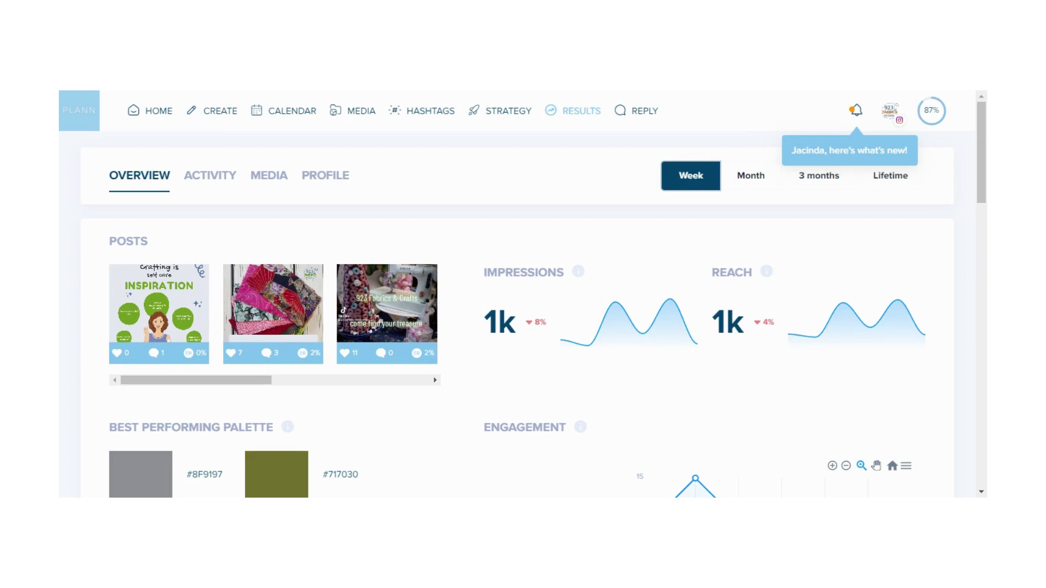
Open the Activity tab and review engagement, best time to post, likes, comments, video views, post saves and mentioned media
click(221, 174)
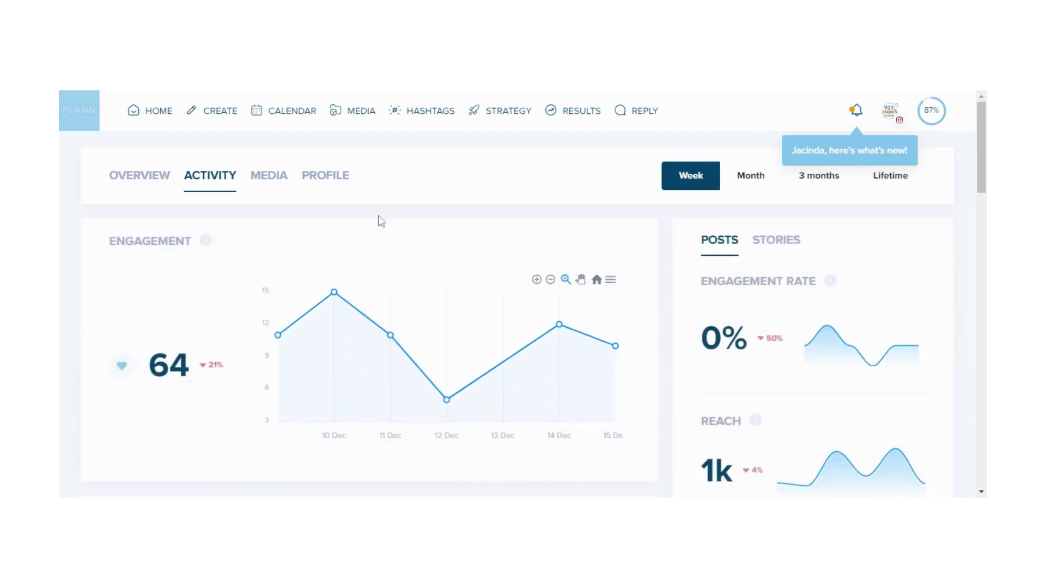
mouse_move(390, 335)
scroll(390, 335, down, 4)
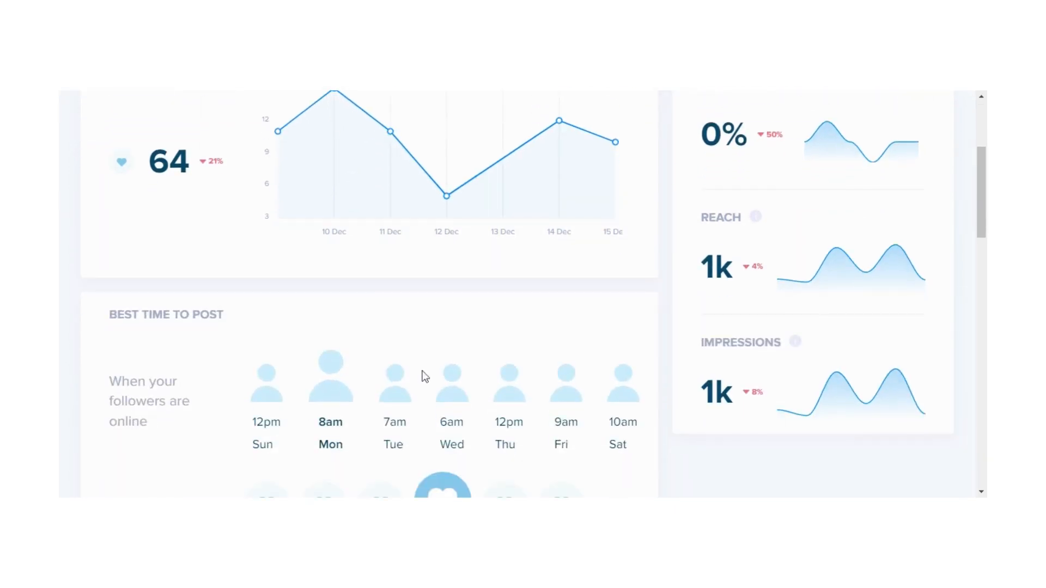
scroll(591, 331, down, 1)
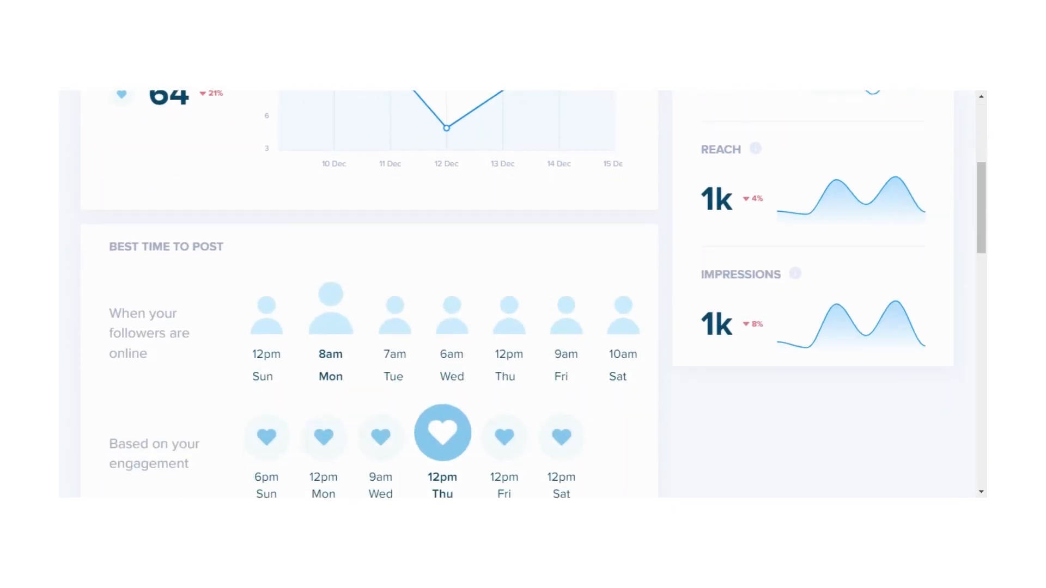
scroll(581, 407, down, 1)
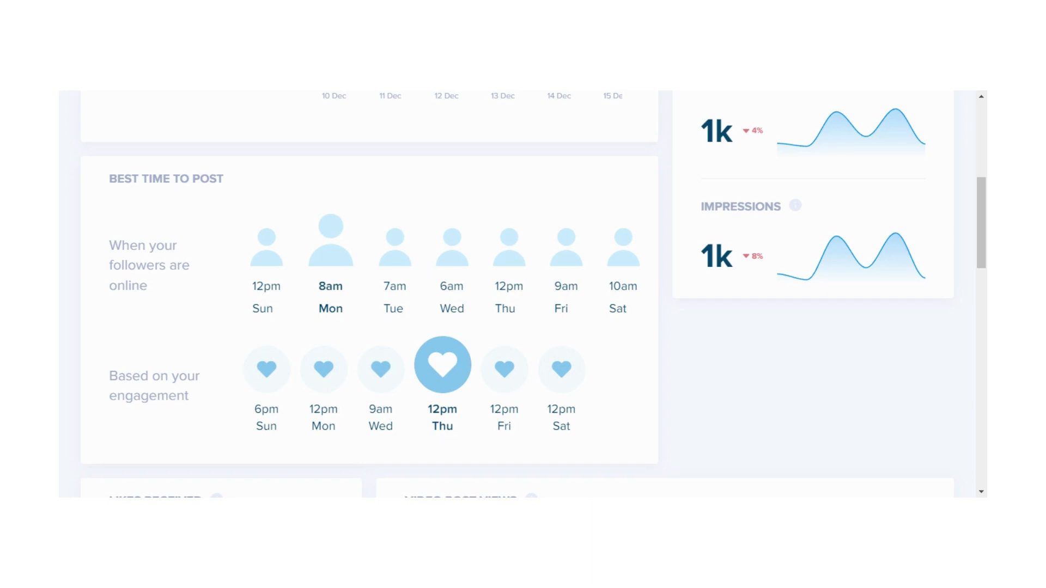
scroll(595, 369, up, 3)
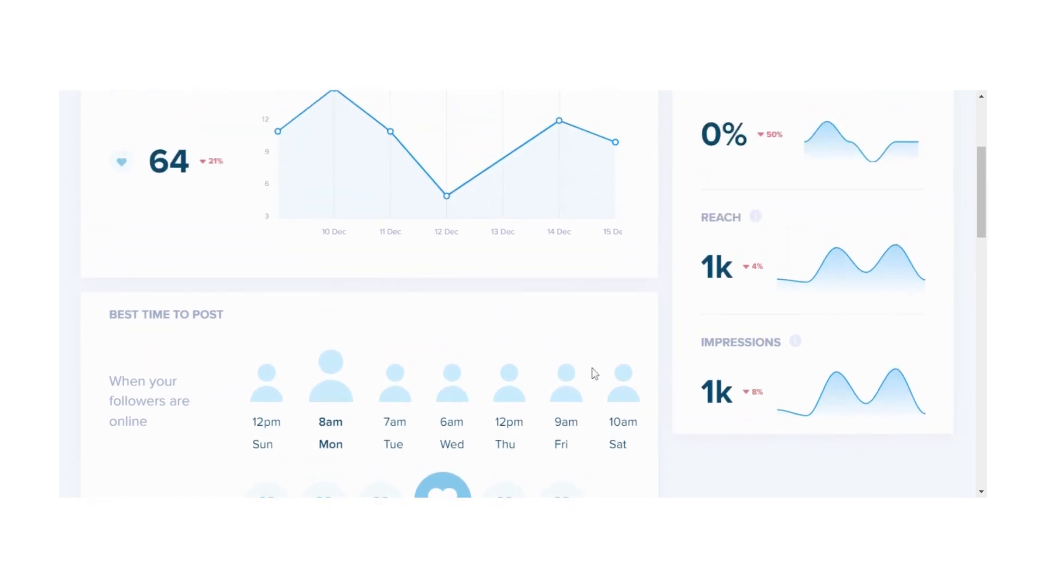
scroll(536, 392, down, 1)
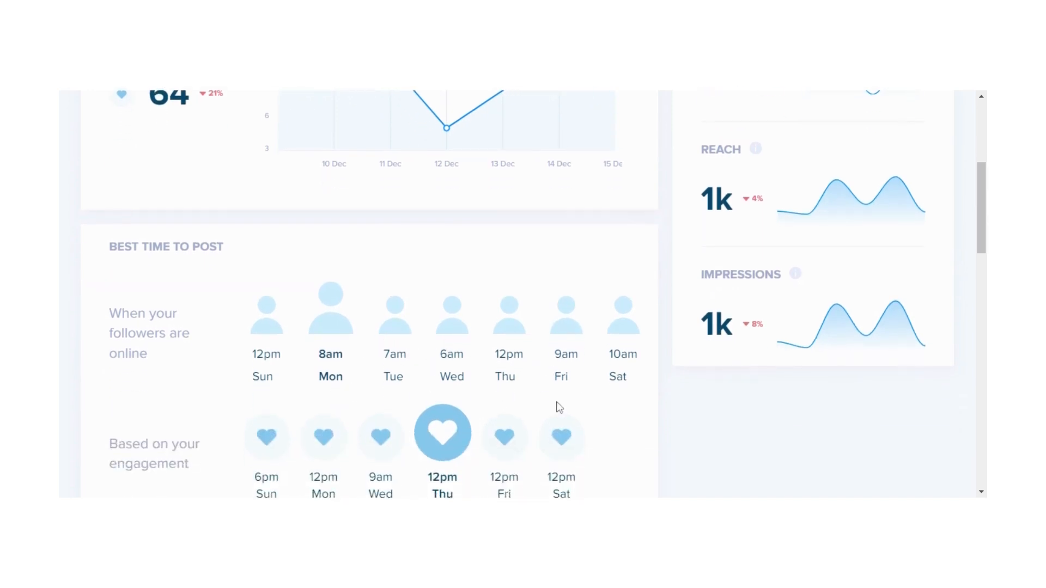
scroll(556, 405, down, 1)
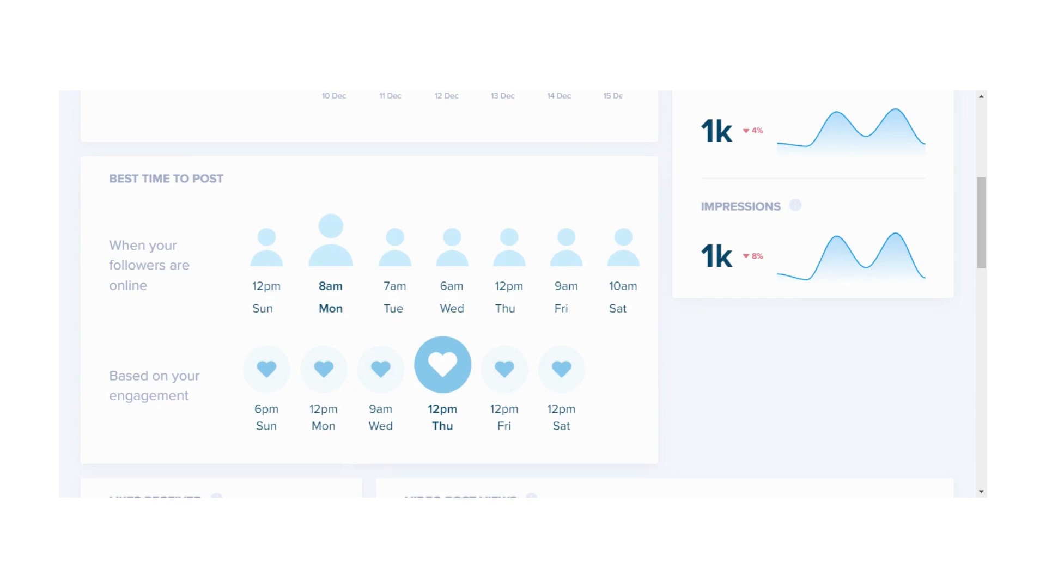
scroll(523, 343, down, 2)
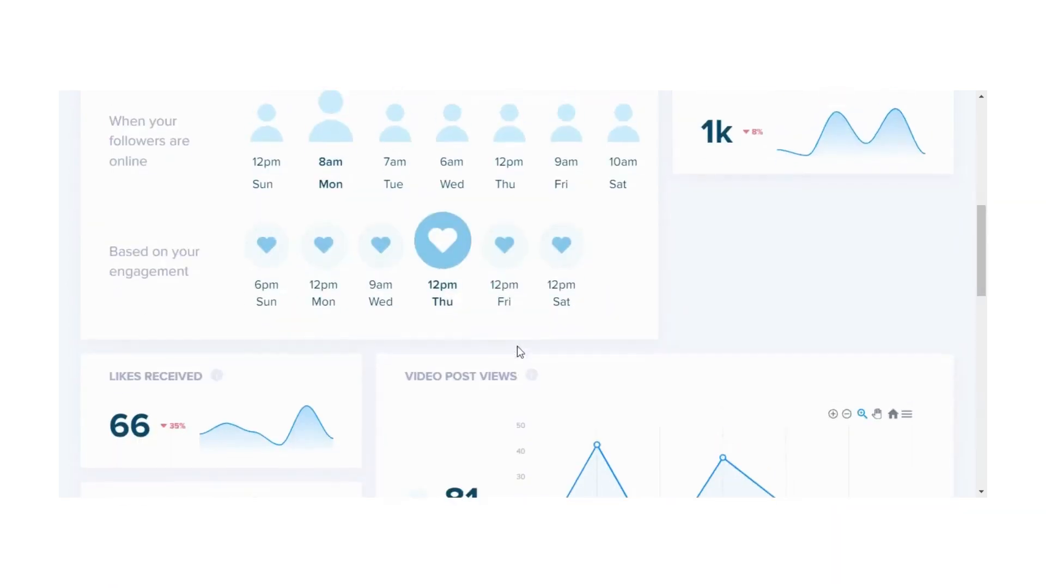
scroll(517, 353, up, 1)
scroll(515, 354, down, 2)
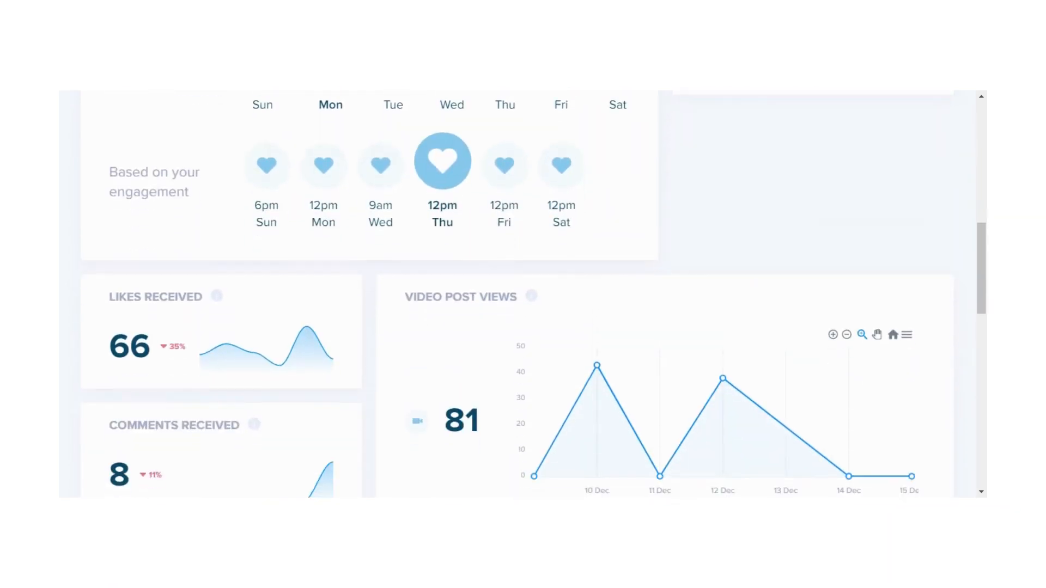
scroll(517, 353, down, 3)
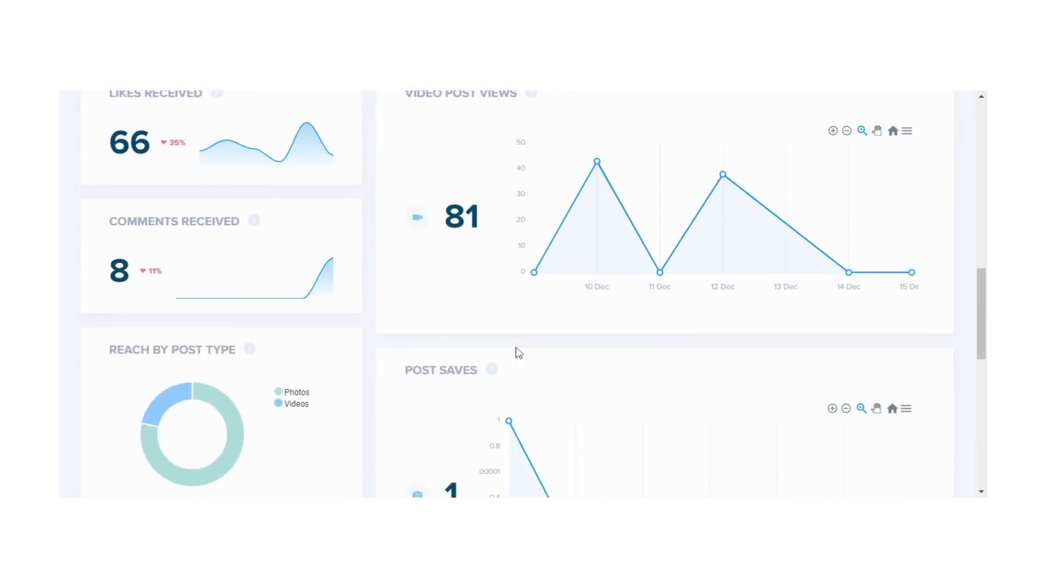
scroll(518, 353, down, 3)
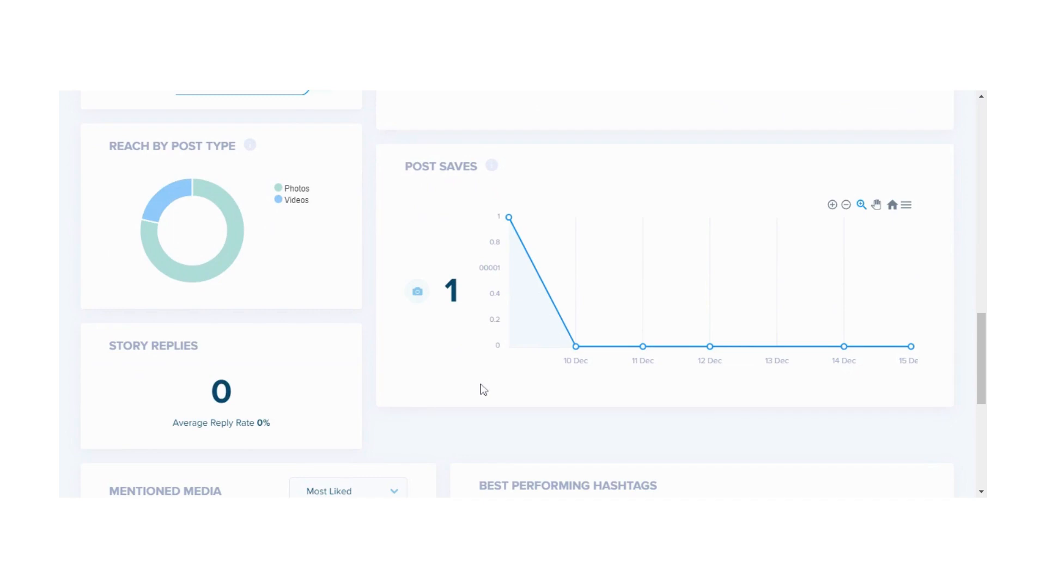
scroll(482, 391, down, 3)
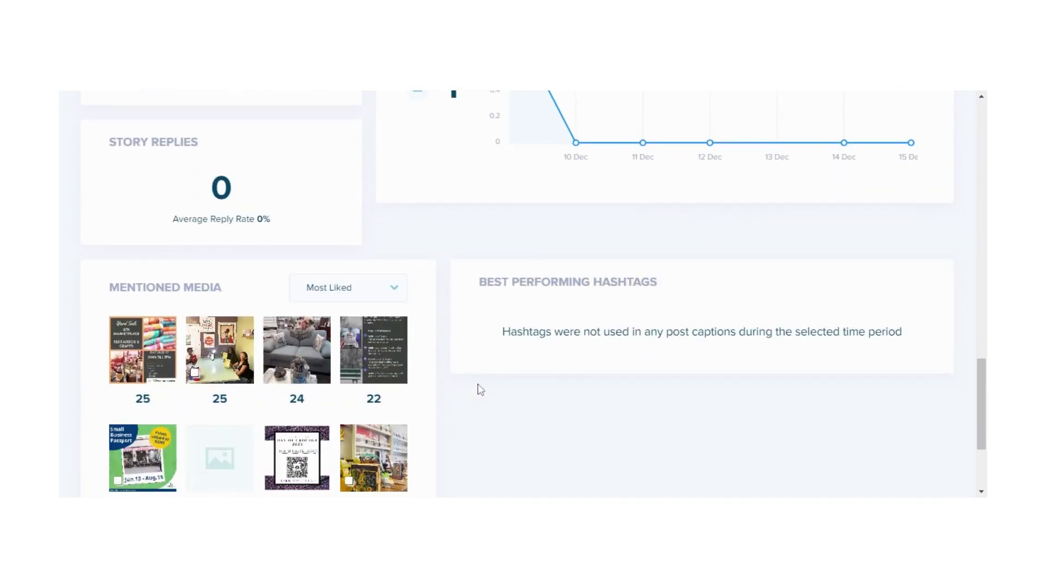